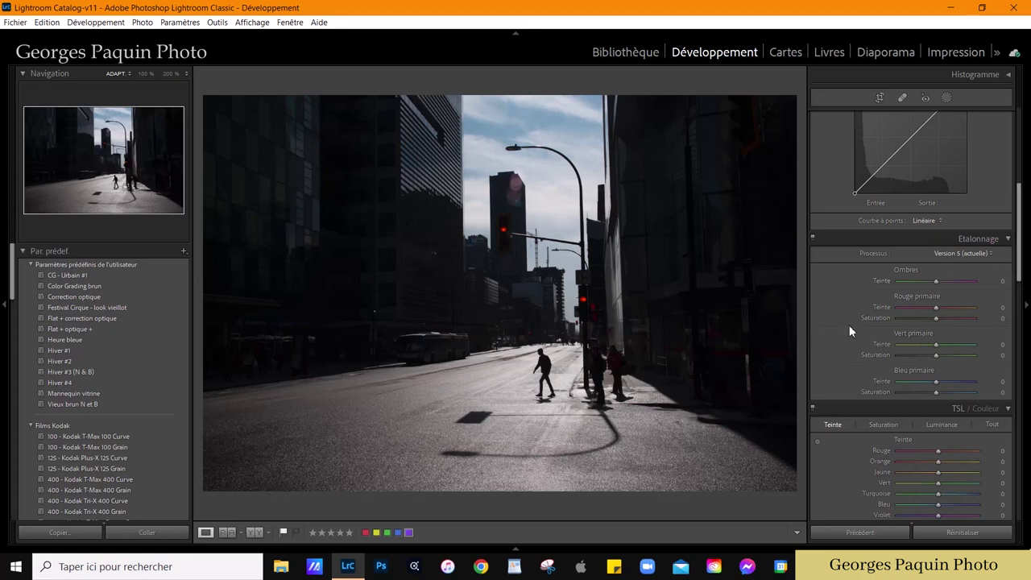
- Scroll the right panel up to the Basic panel: temperature 5400, tint +6, exposure 0.00
scroll(849, 331, up, 5)
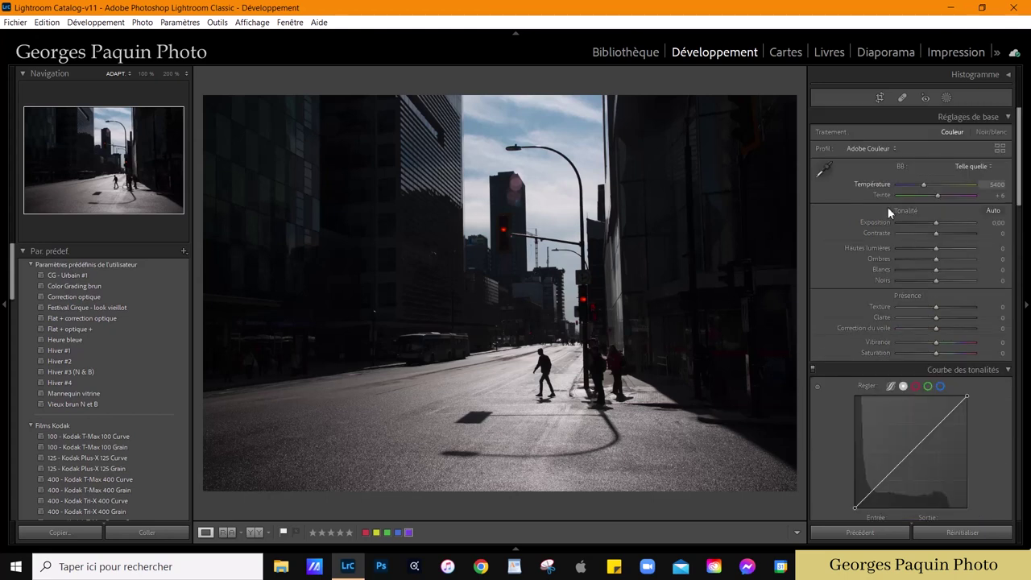
- Scroll up to the Basic panel, then back down toward the Tone Curve panel
scroll(936, 223, up, 4)
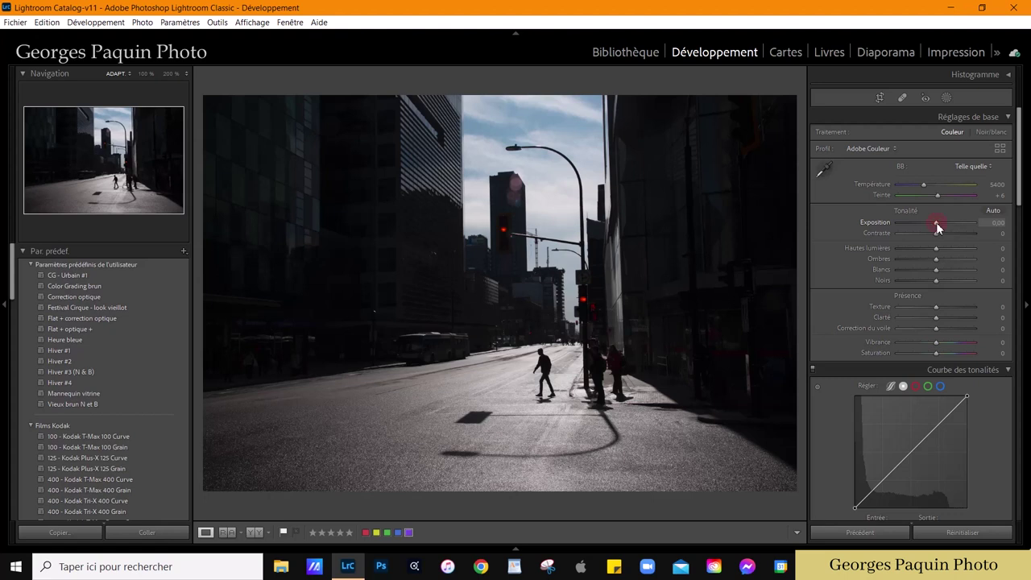
scroll(936, 222, up, 4)
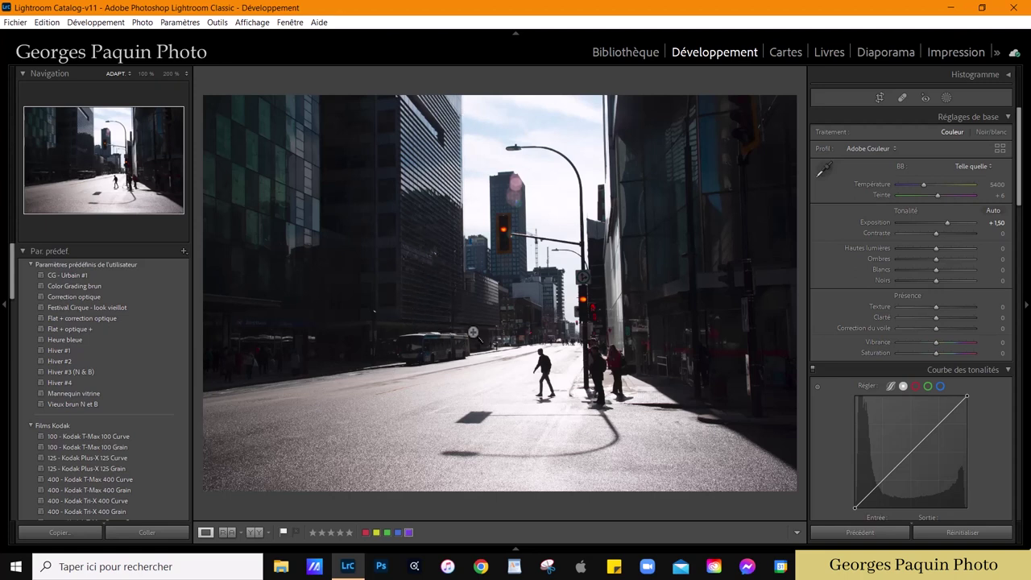
scroll(838, 261, down, 5)
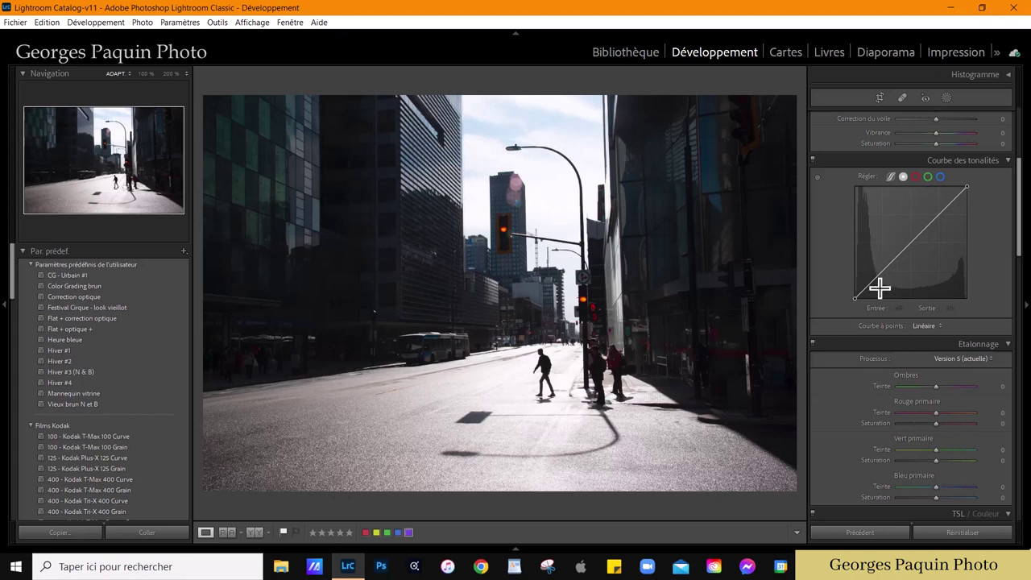
- Lift a low tone-curve point to about 49/81 and pull an upper point to 182/160
click(879, 276)
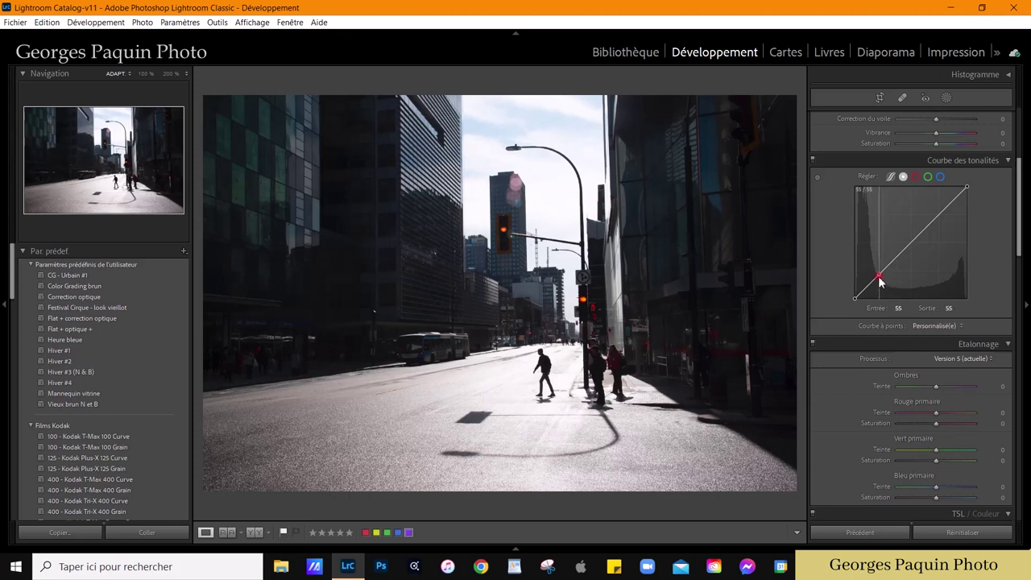
drag(878, 274, 876, 262)
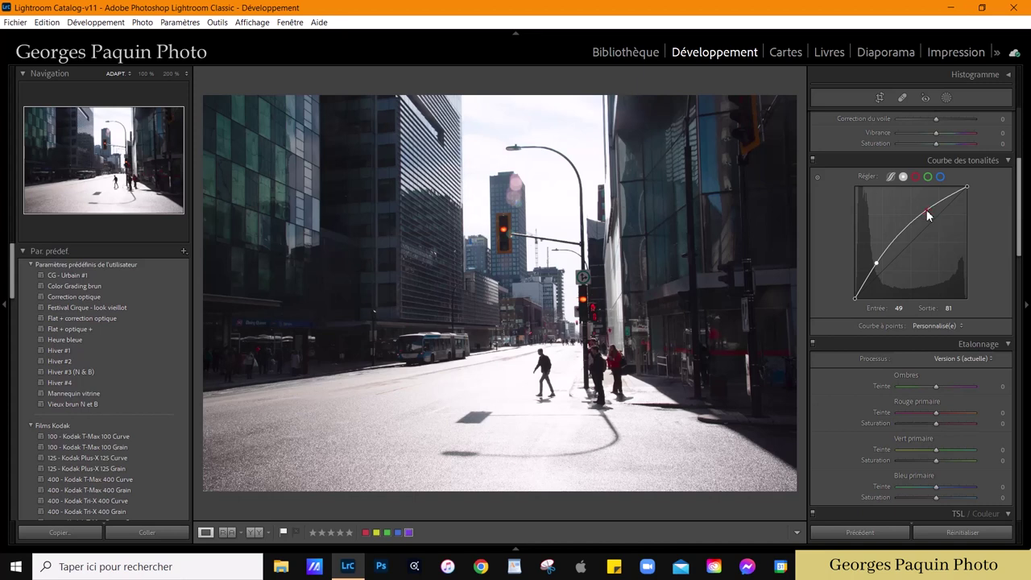
drag(927, 213, 934, 228)
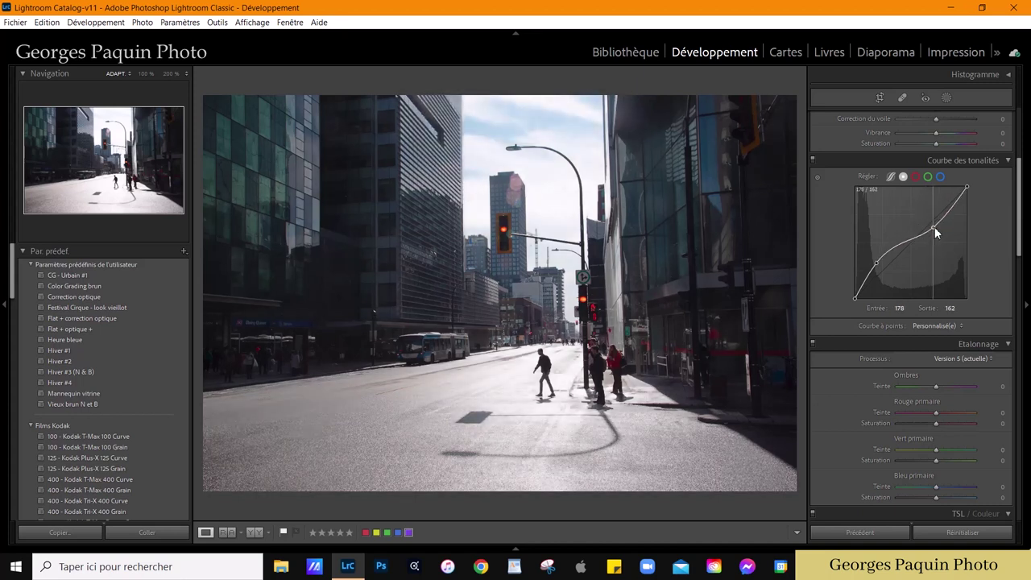
drag(934, 228, 936, 229)
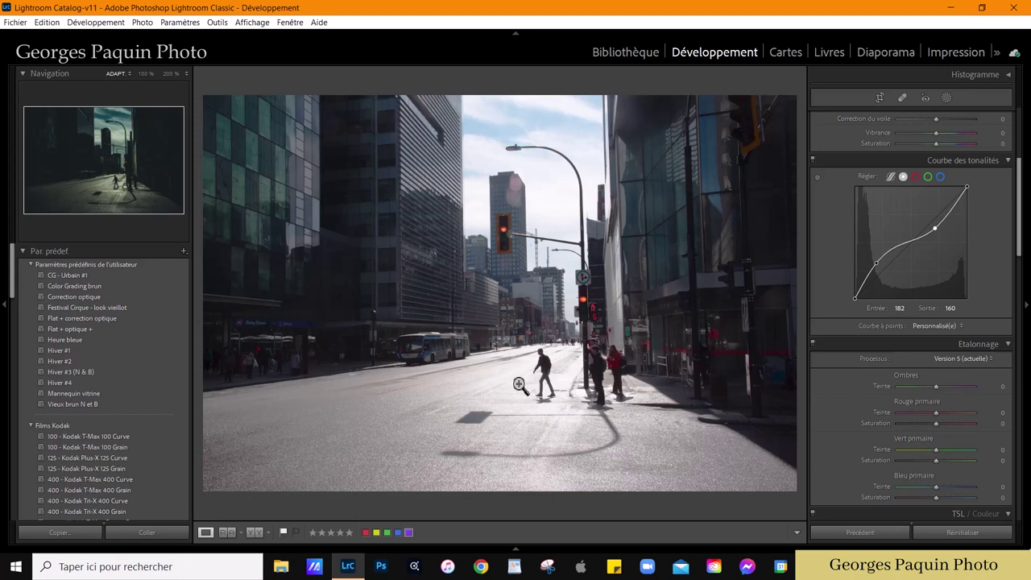
- Set Basic tones: exposure +1.30, blacks −28, highlights −51, shadows +34, whites +21
scroll(825, 275, up, 5)
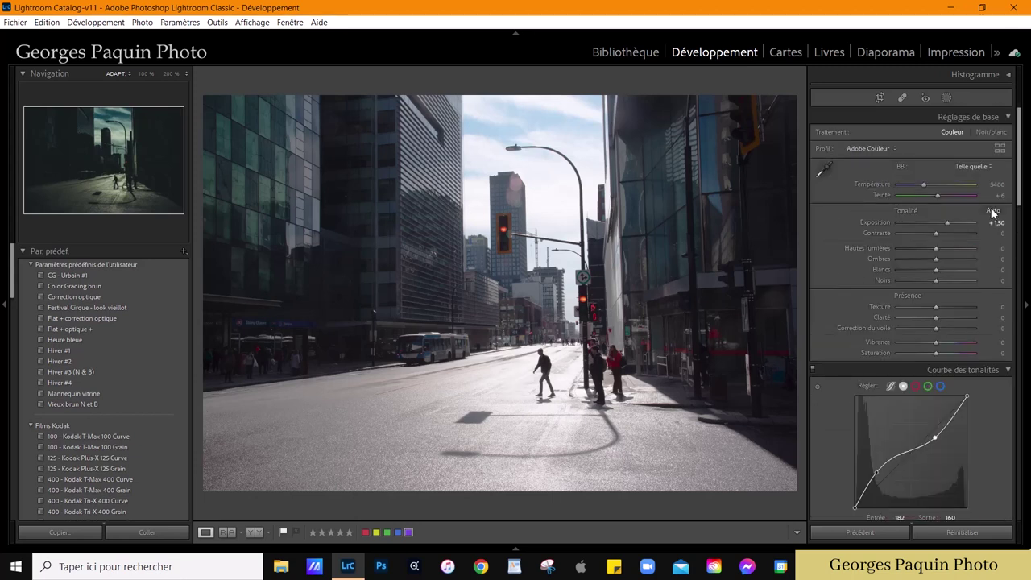
drag(949, 220, 947, 221)
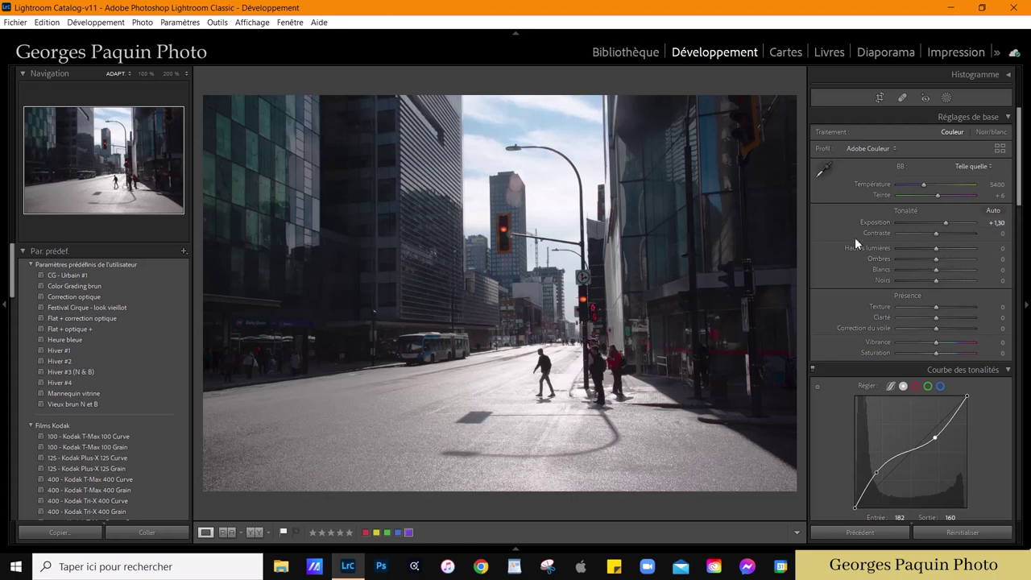
mouse_move(938, 279)
mouse_down()
mouse_move(926, 289)
mouse_move(950, 260)
mouse_up()
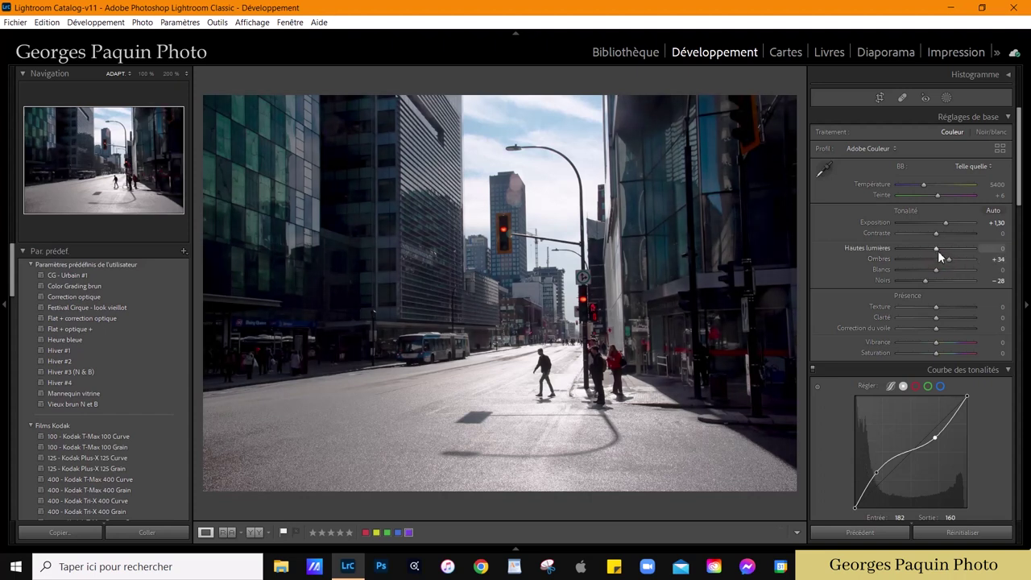
mouse_move(938, 250)
mouse_down()
mouse_move(919, 269)
mouse_move(944, 270)
mouse_up()
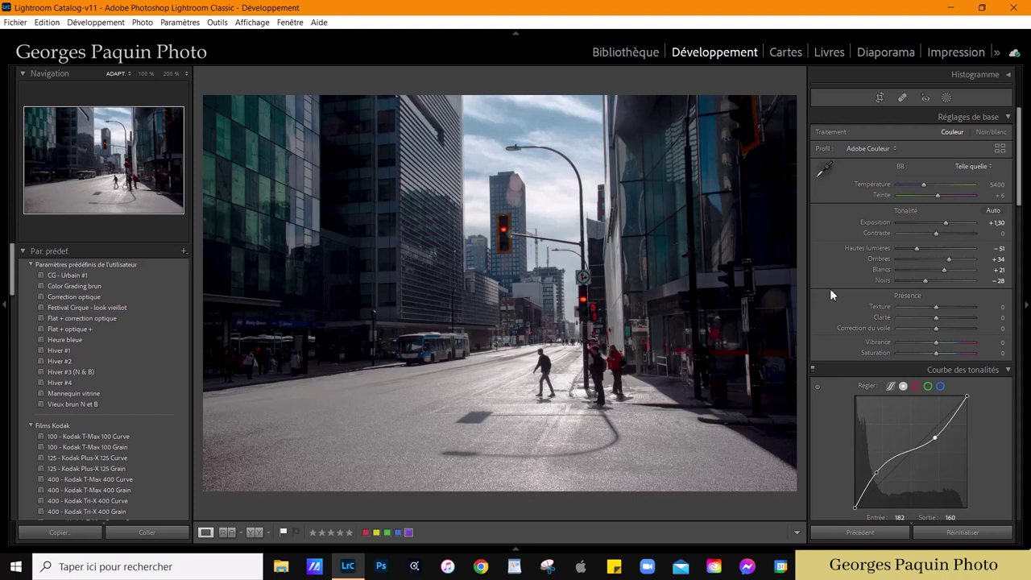
scroll(830, 288, down, 3)
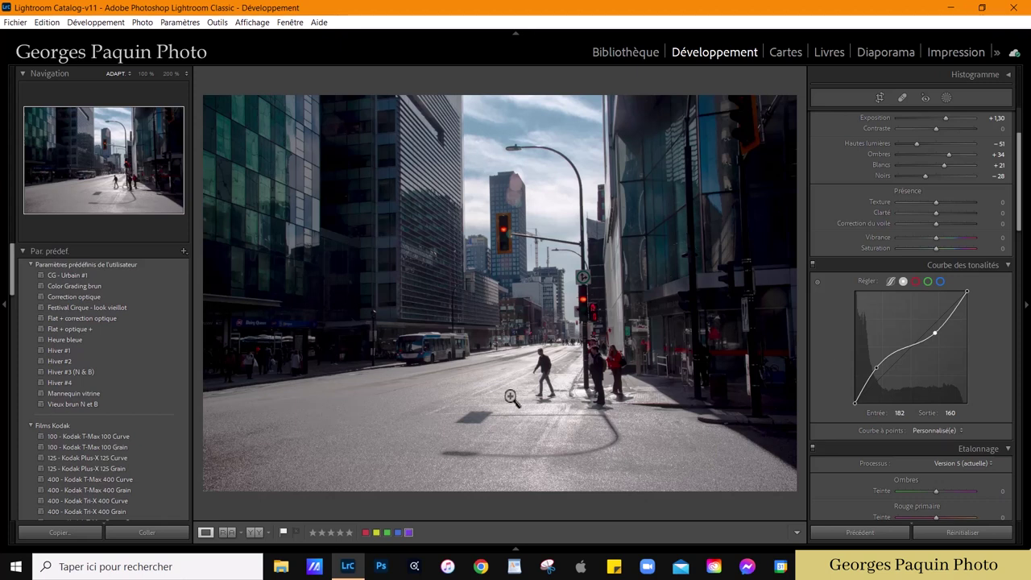
scroll(825, 365, up, 3)
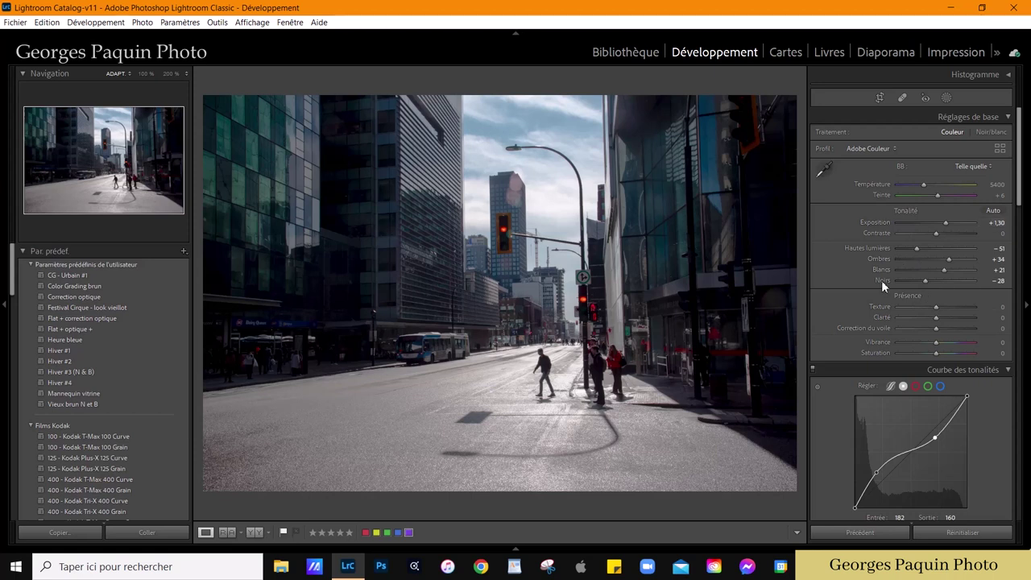
scroll(834, 264, down, 3)
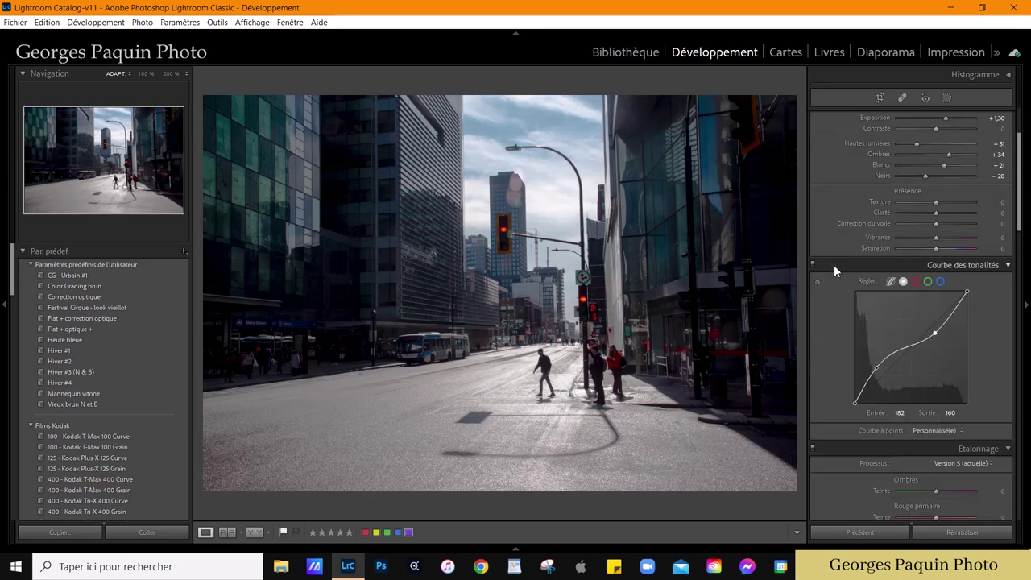
scroll(838, 215, up, 3)
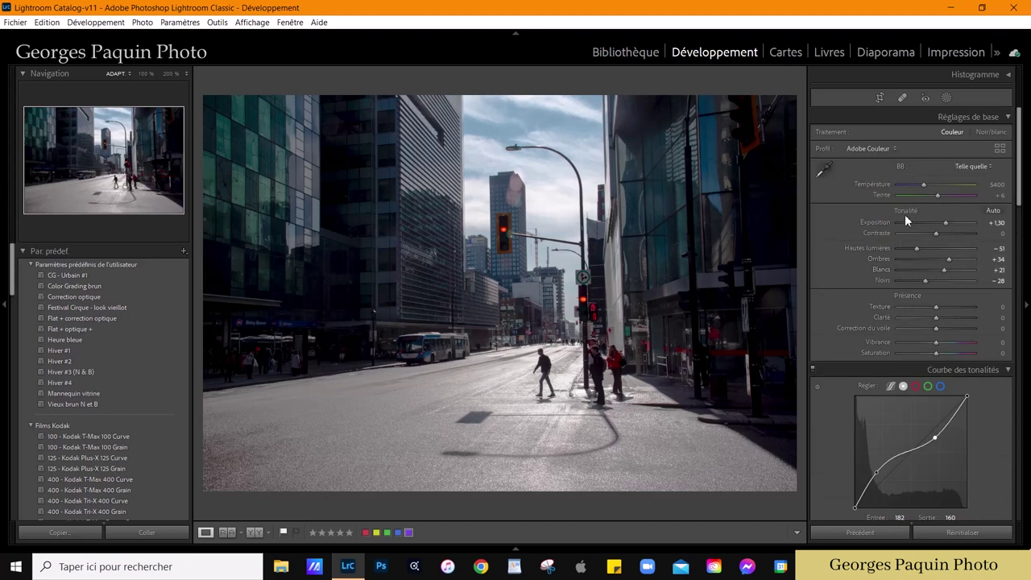
scroll(833, 251, down, 3)
scroll(833, 251, down, 3)
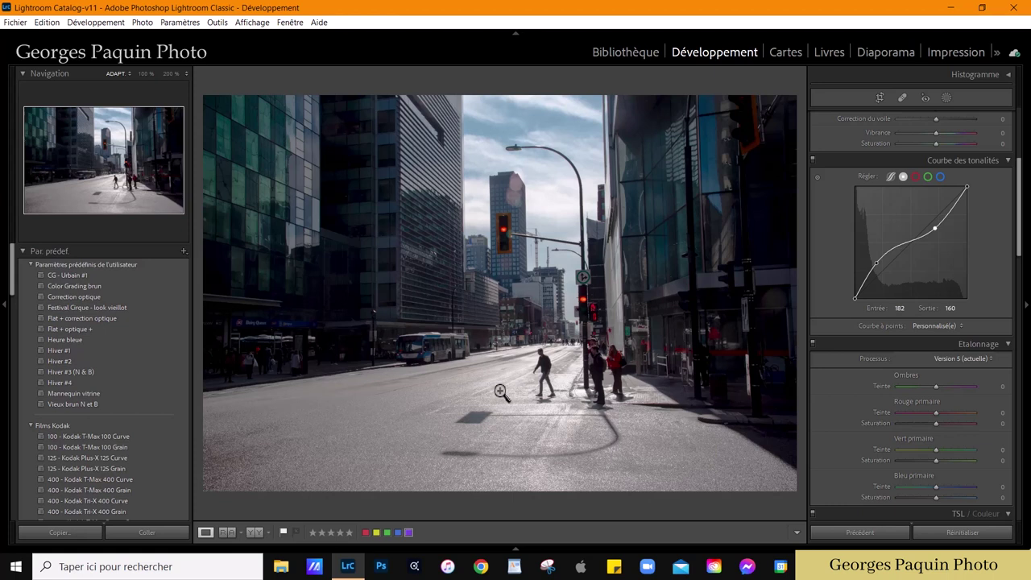
- Use the region tone curve, reposition the split triangles, and set darks −16, lights +17
click(890, 177)
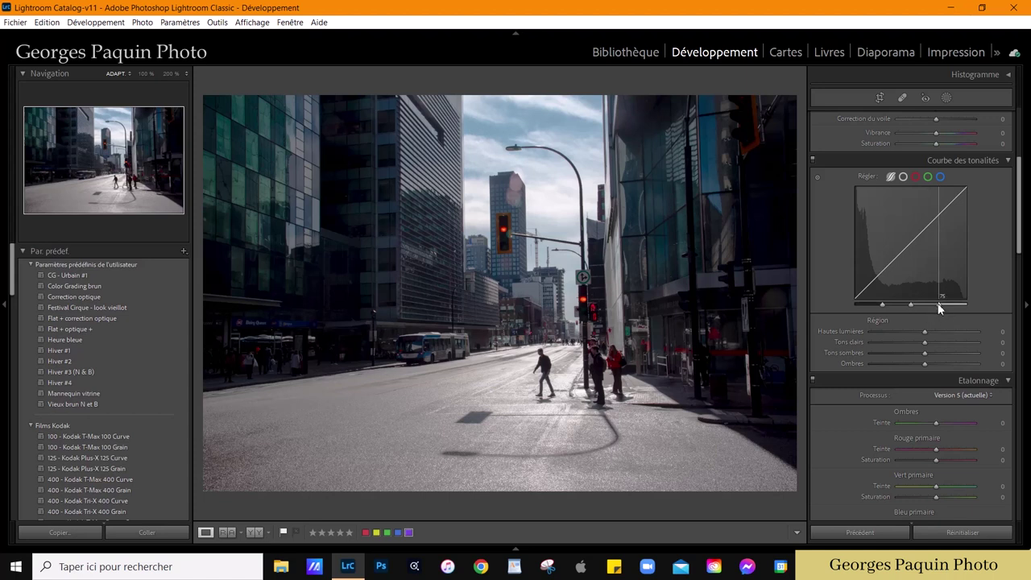
drag(938, 305, 956, 306)
drag(881, 305, 866, 307)
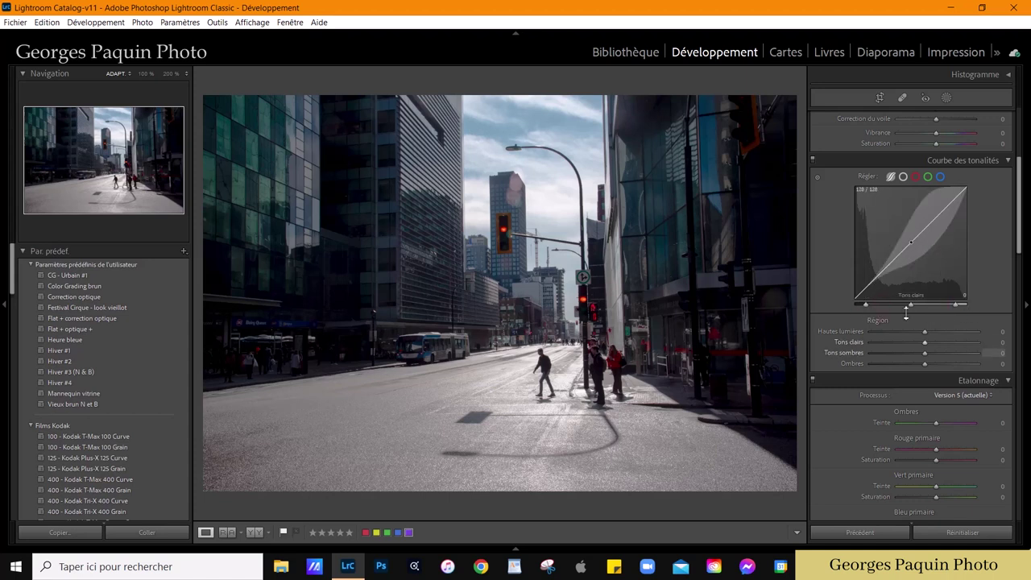
drag(879, 269, 879, 277)
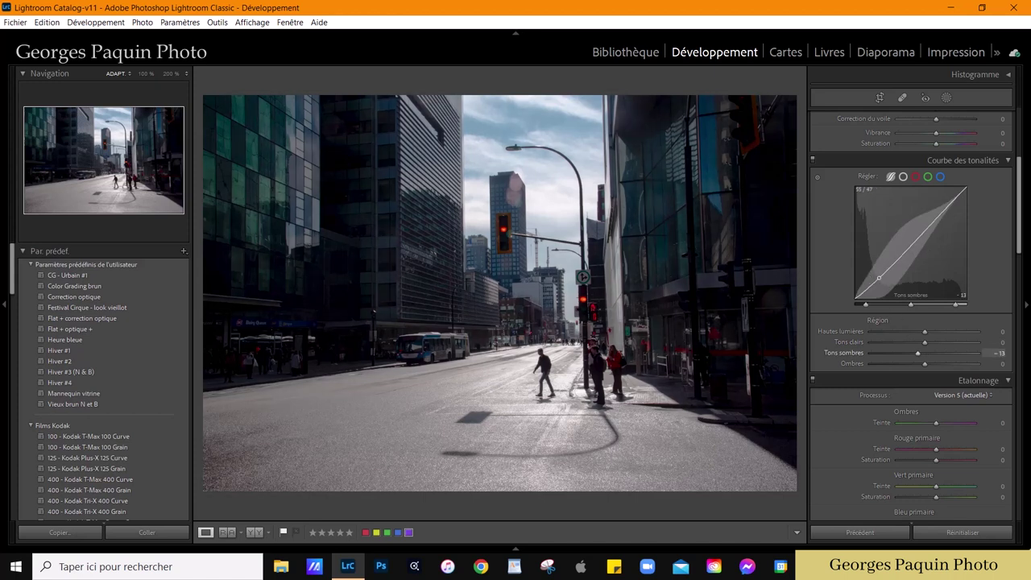
scroll(876, 353, down, 3)
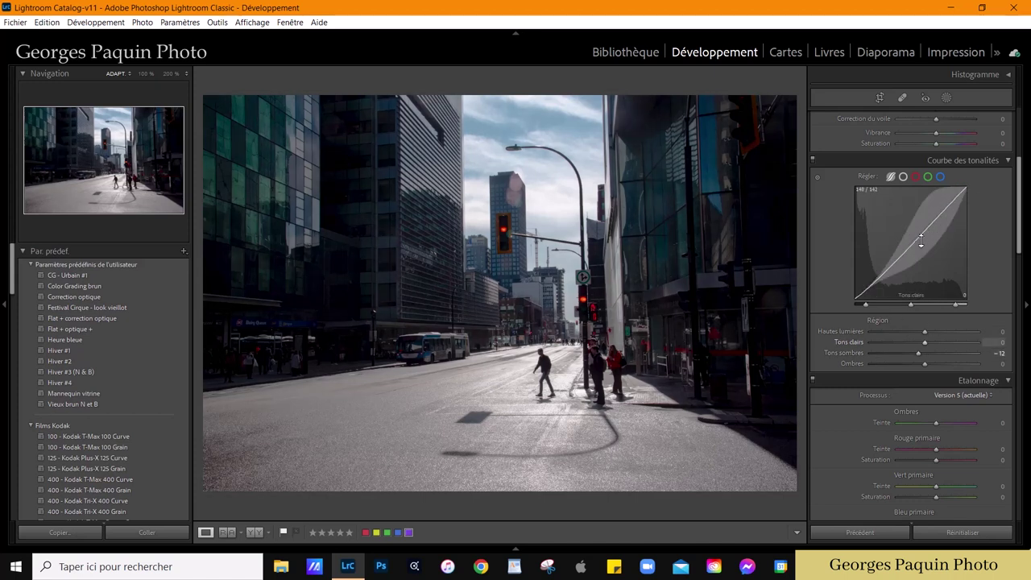
drag(930, 222, 930, 211)
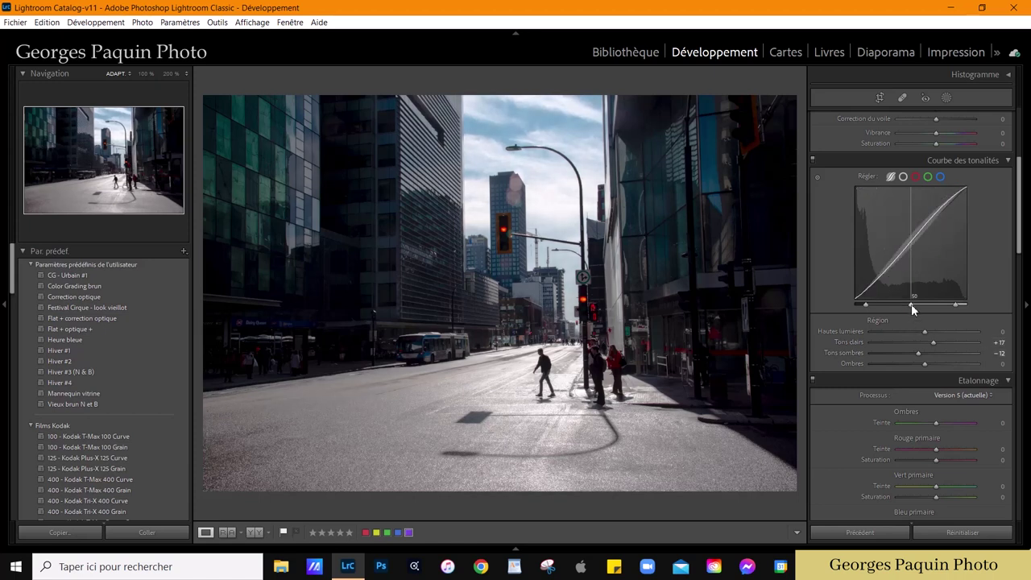
drag(911, 306, 891, 334)
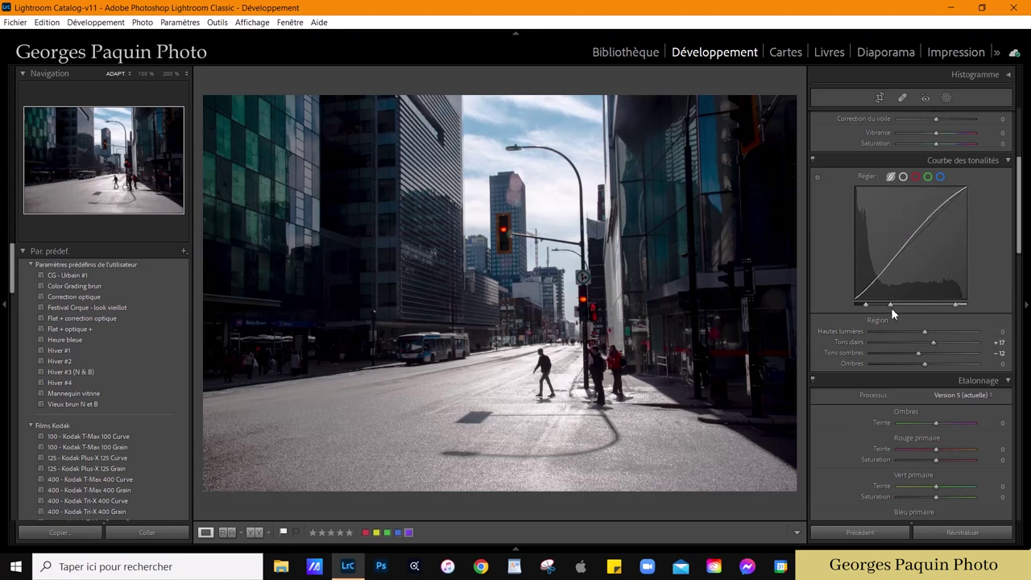
drag(890, 305, 936, 307)
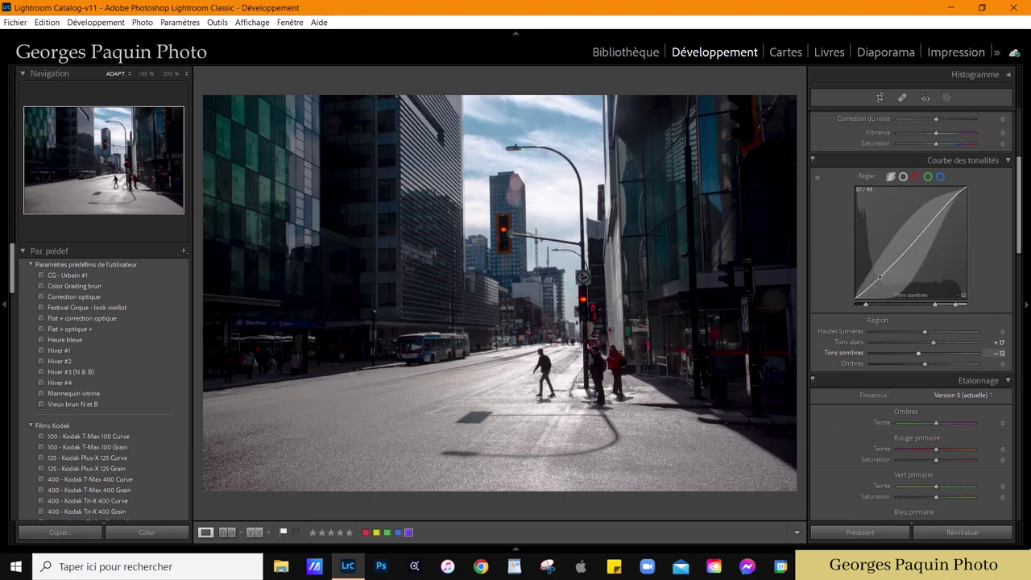
drag(881, 280, 881, 285)
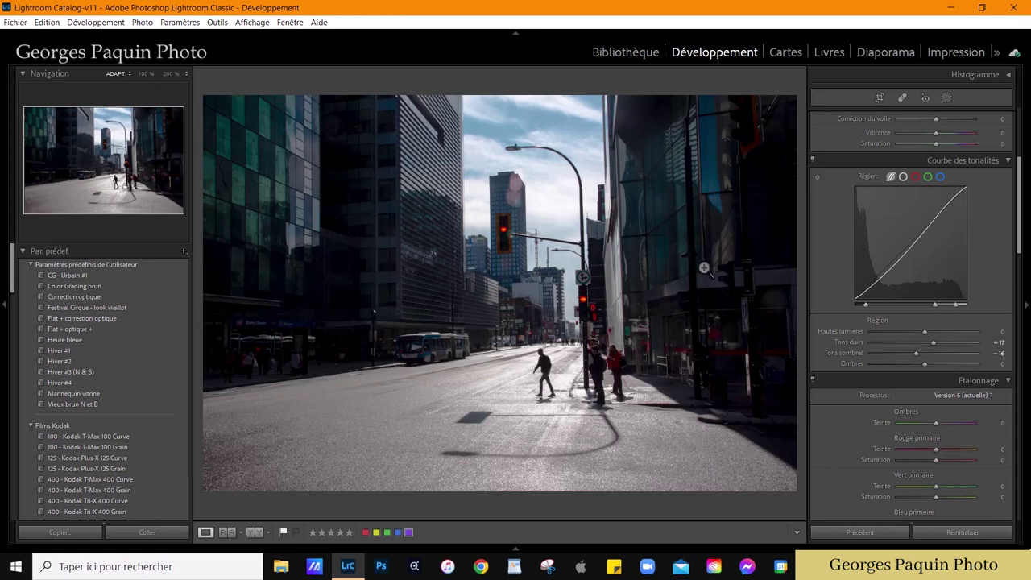
scroll(831, 256, up, 5)
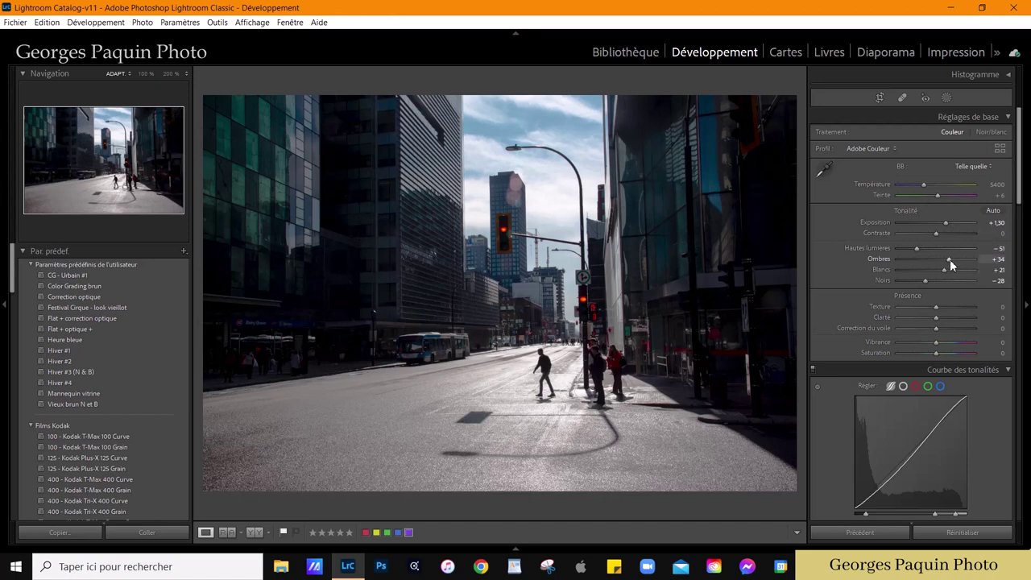
- Return to the Basic panel and raise shadows to +49
scroll(951, 258, up, 5)
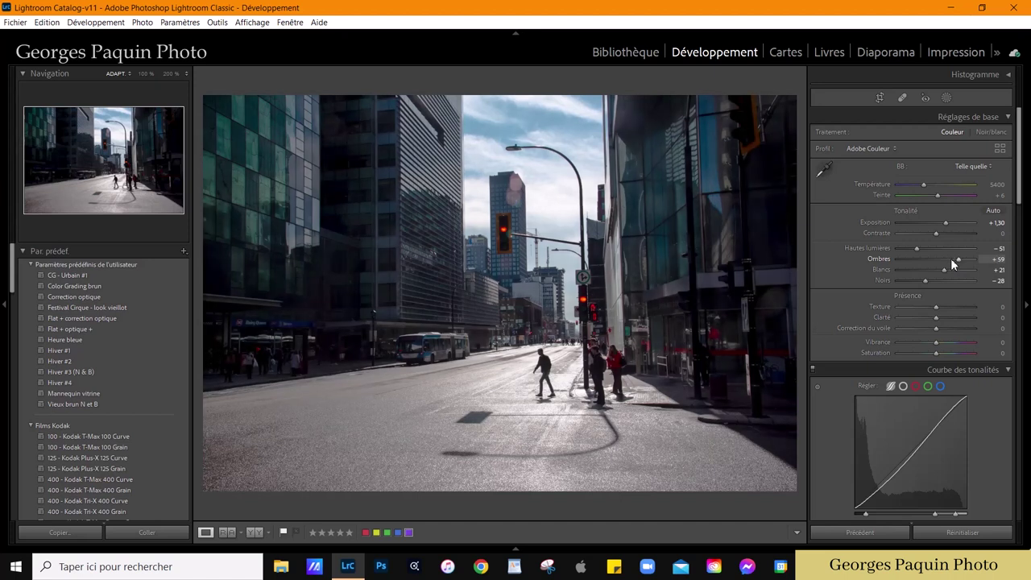
scroll(951, 257, down, 2)
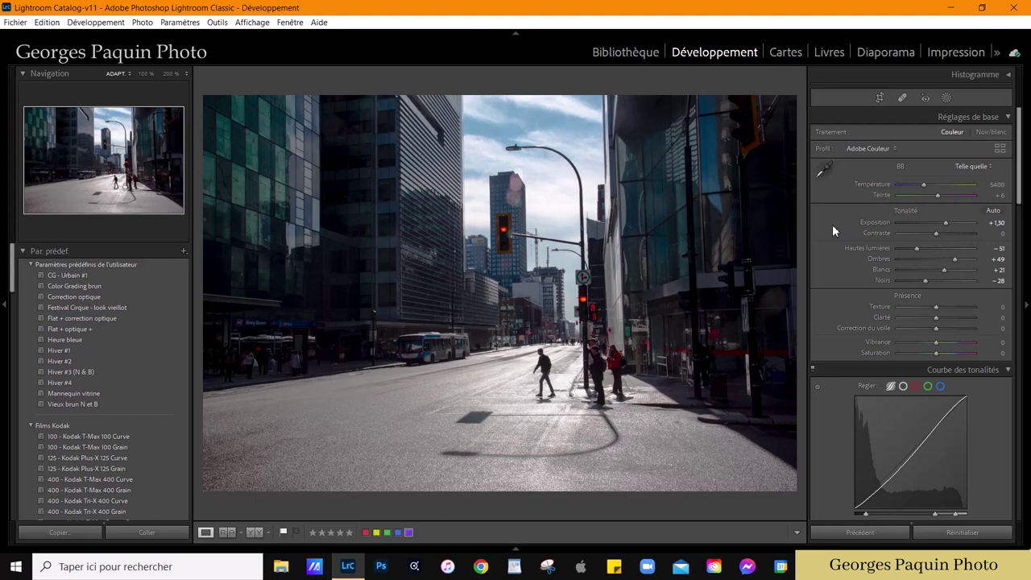
- Add a new Dégradé linéaire (linear gradient) mask from the Masking panel
click(947, 99)
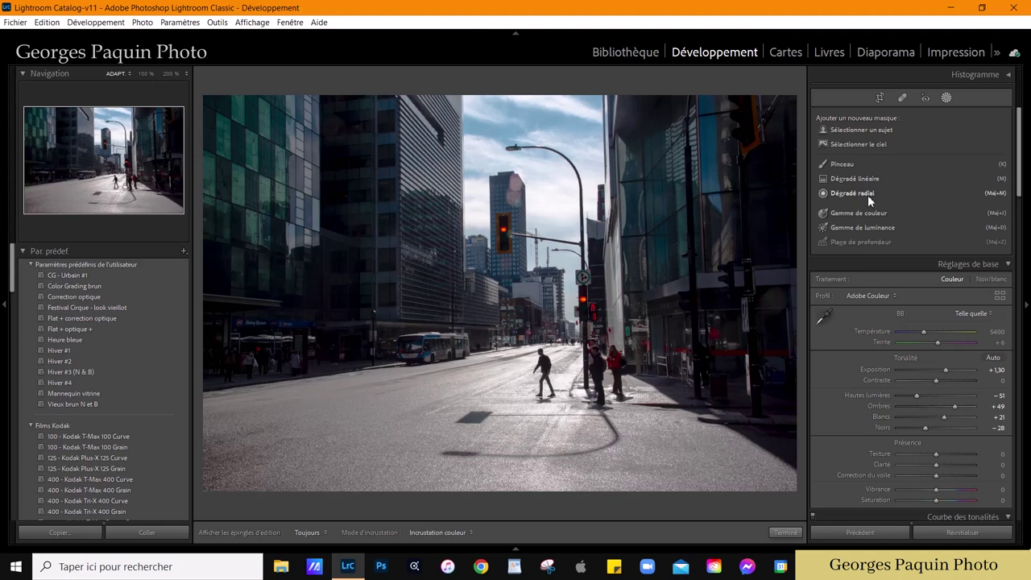
click(787, 532)
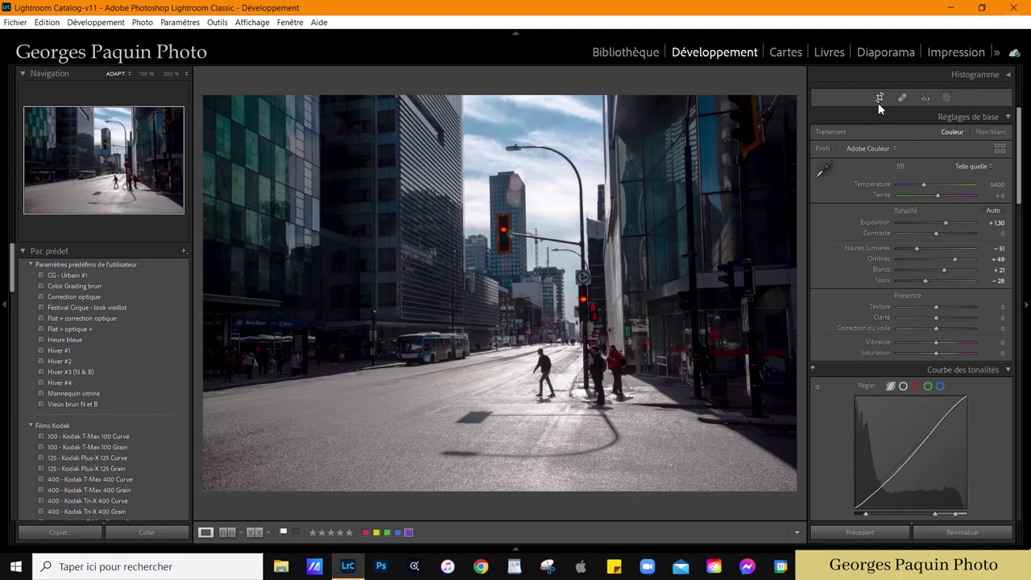
click(948, 98)
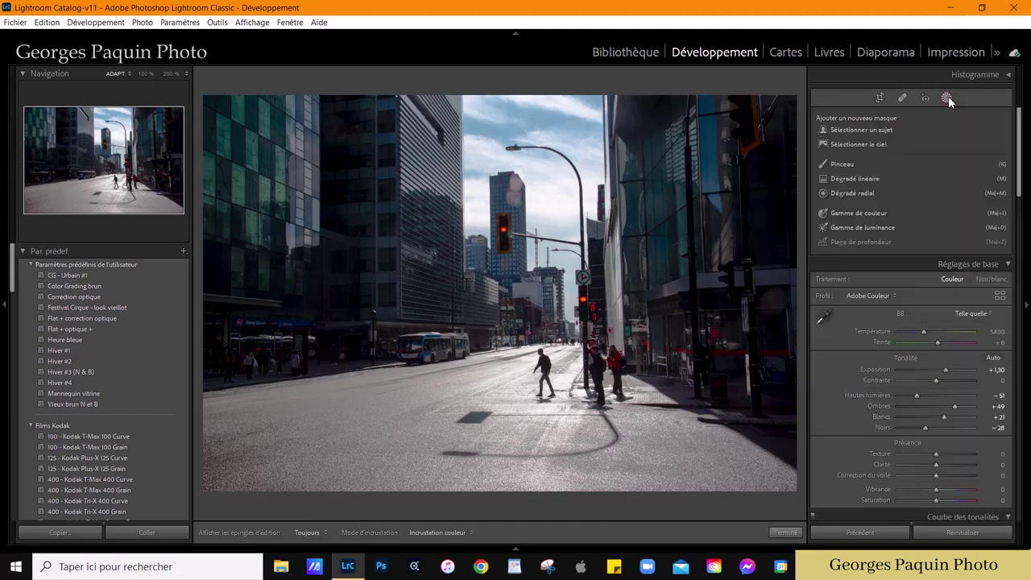
click(874, 180)
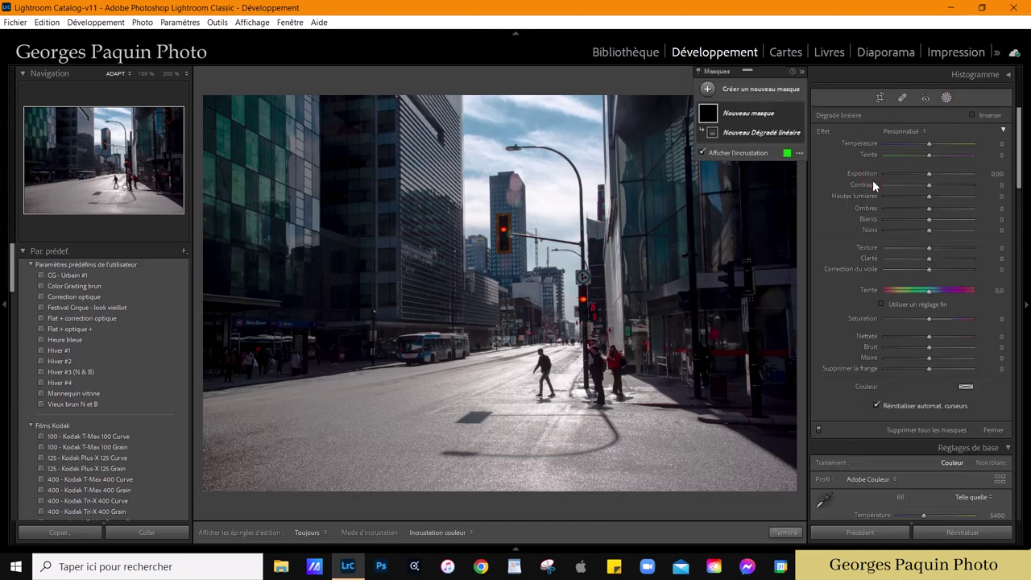
- Drag the gradient right-to-left over the photo's right side and hide the mask overlay
drag(514, 291, 283, 298)
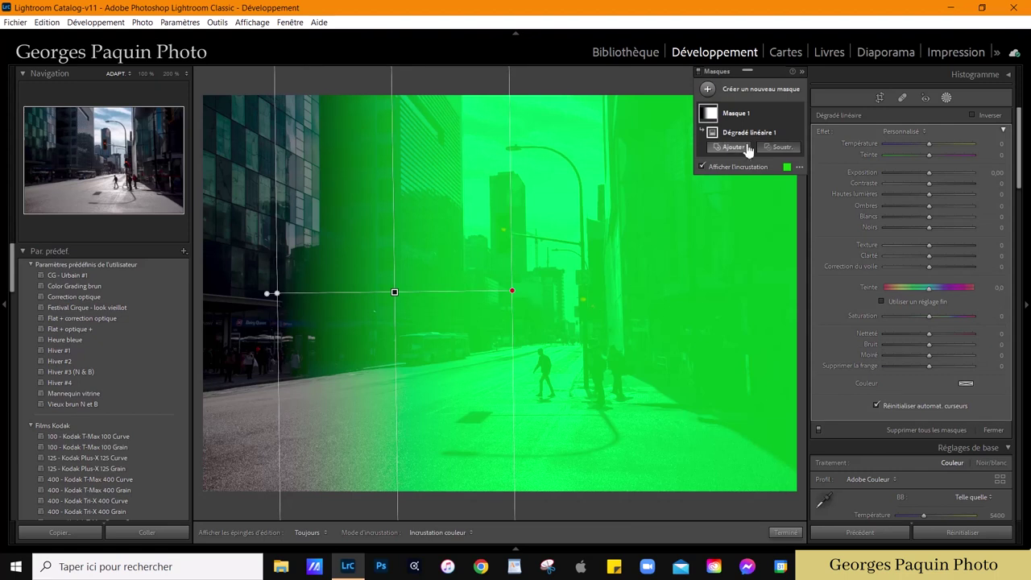
click(738, 167)
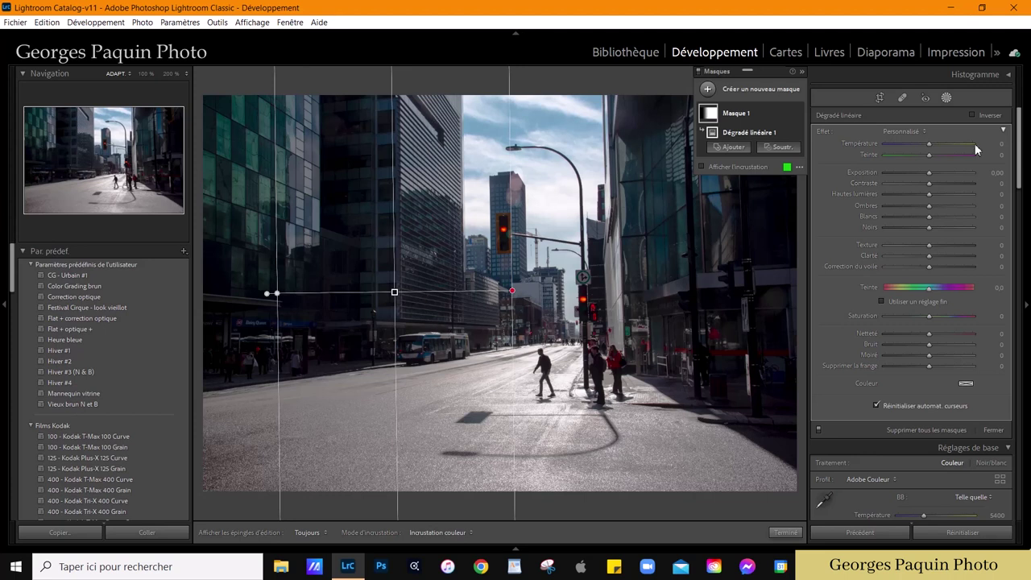
- Set the mask's exposure to 0.50 and shadows to 12, toggling the effect to compare
drag(929, 173, 932, 174)
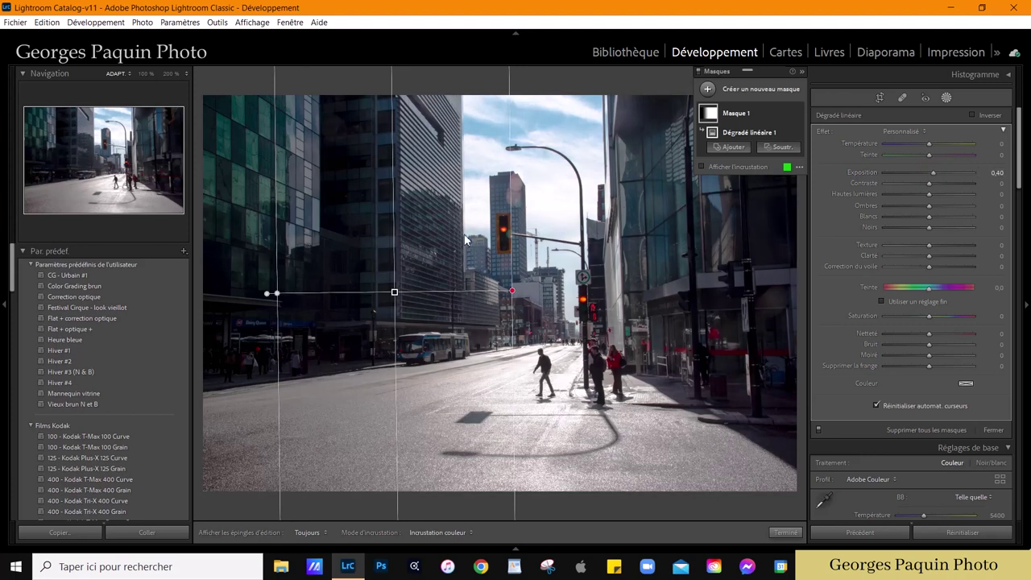
drag(930, 206, 932, 266)
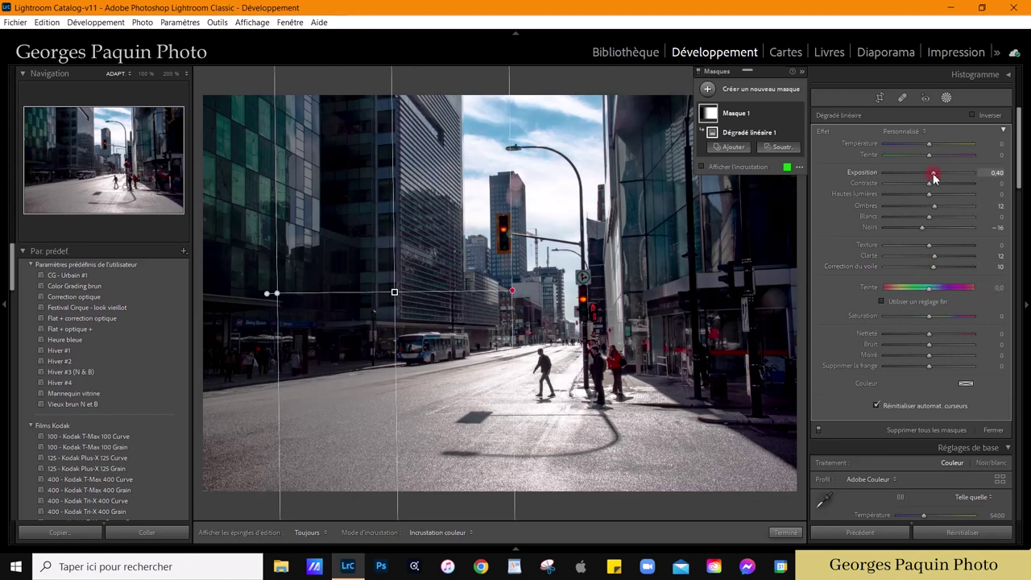
drag(932, 172, 935, 172)
click(798, 117)
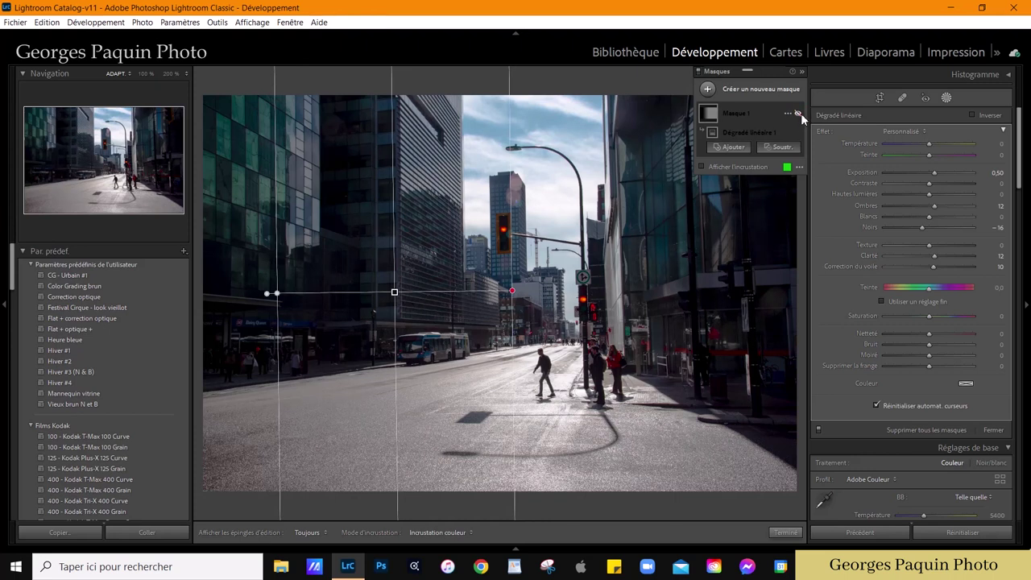
click(801, 113)
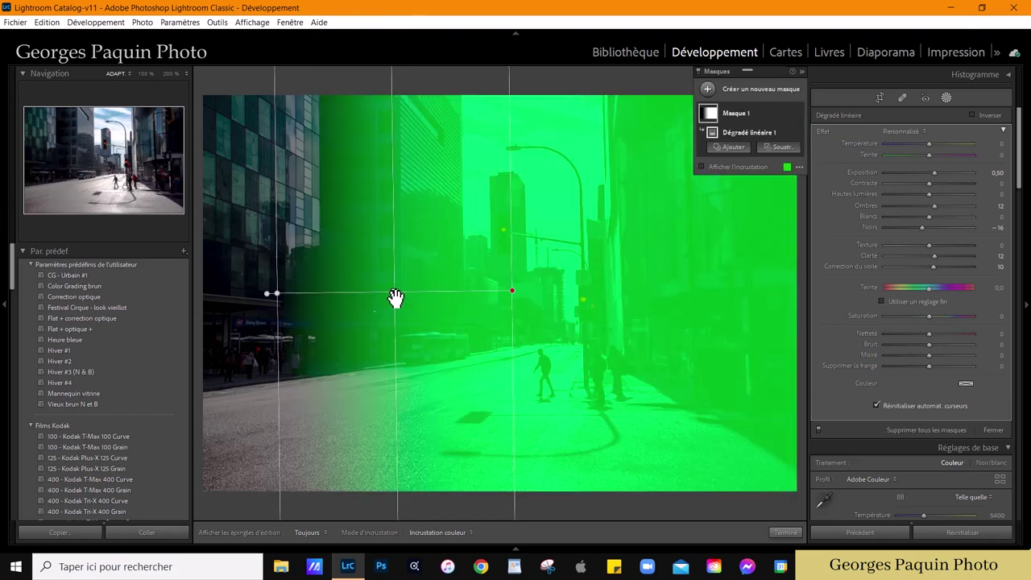
- Narrow the gradient by pulling its edge left, compare before/after, and show the overlay again
drag(513, 294, 466, 292)
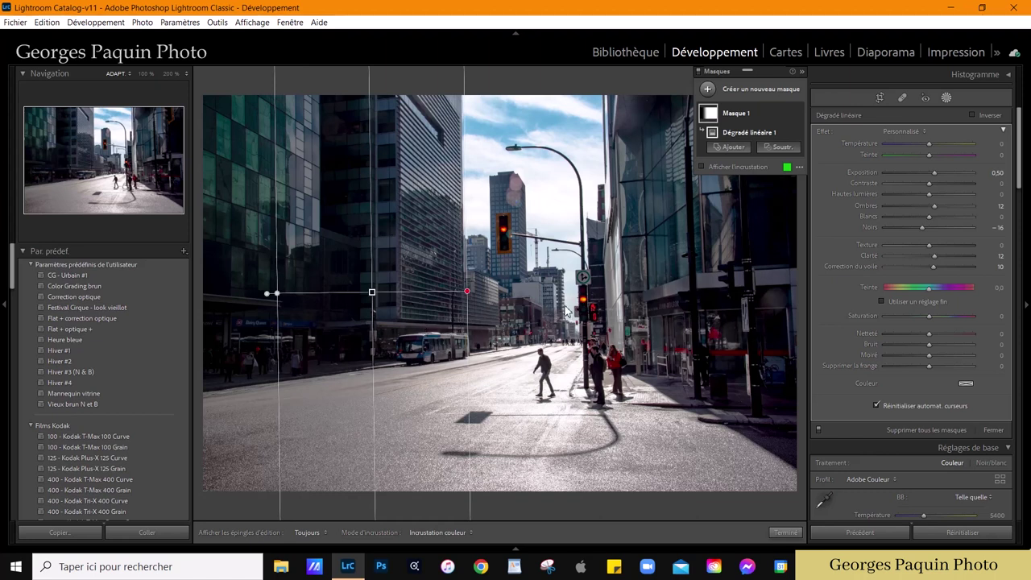
click(798, 111)
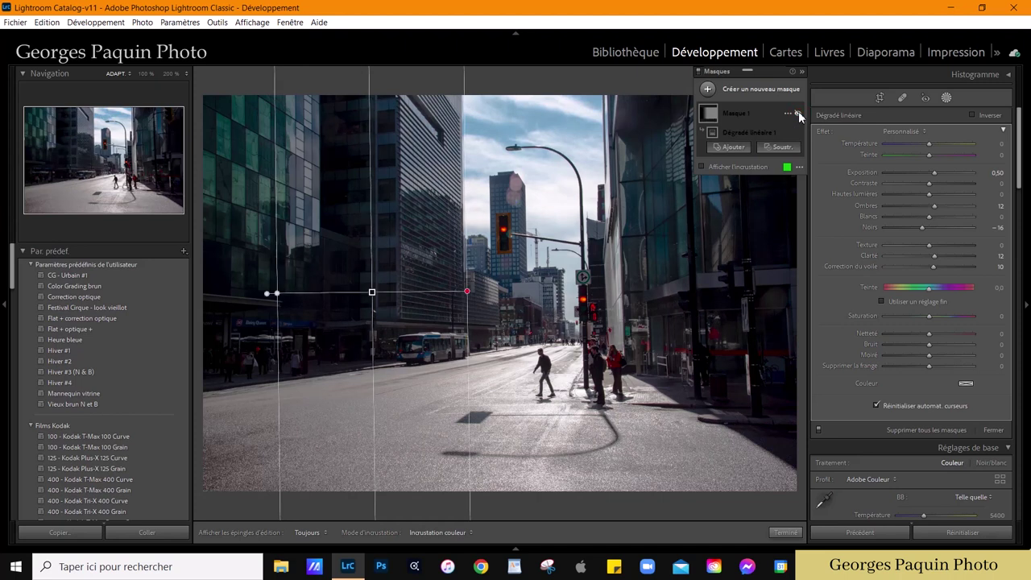
click(798, 111)
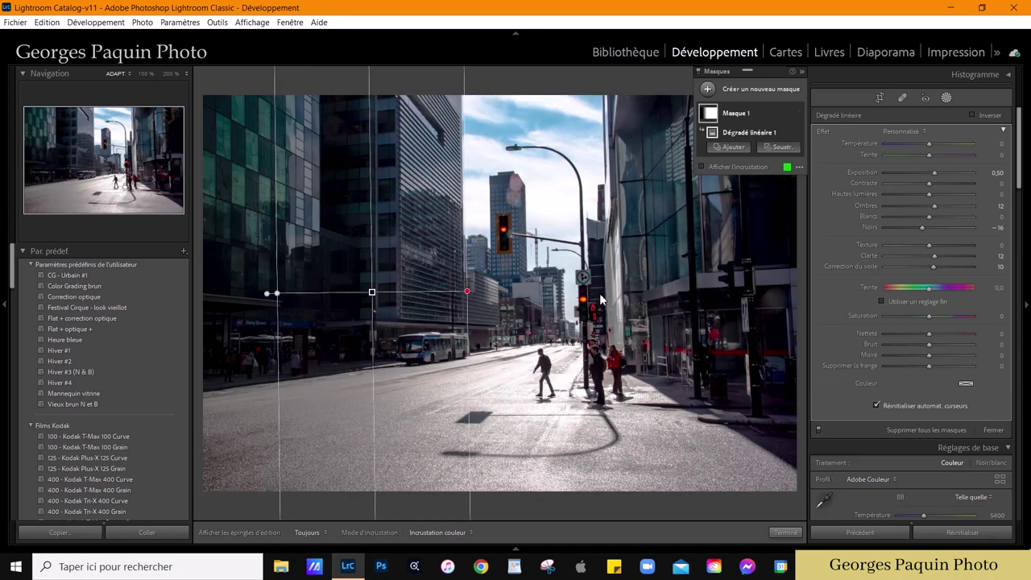
click(740, 166)
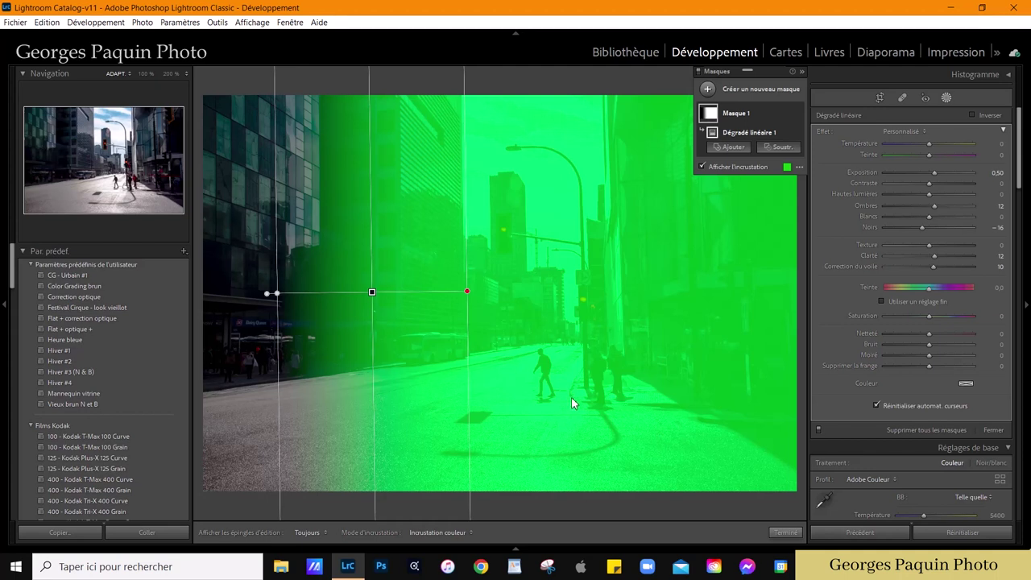
- Choose a Subtract brush for the mask and raise its flow and density
click(785, 148)
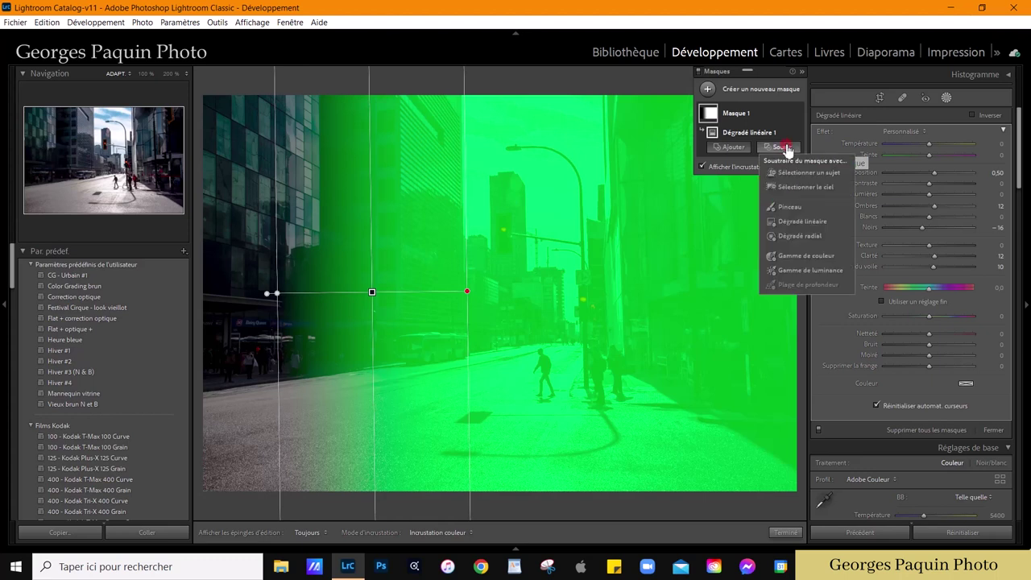
click(789, 208)
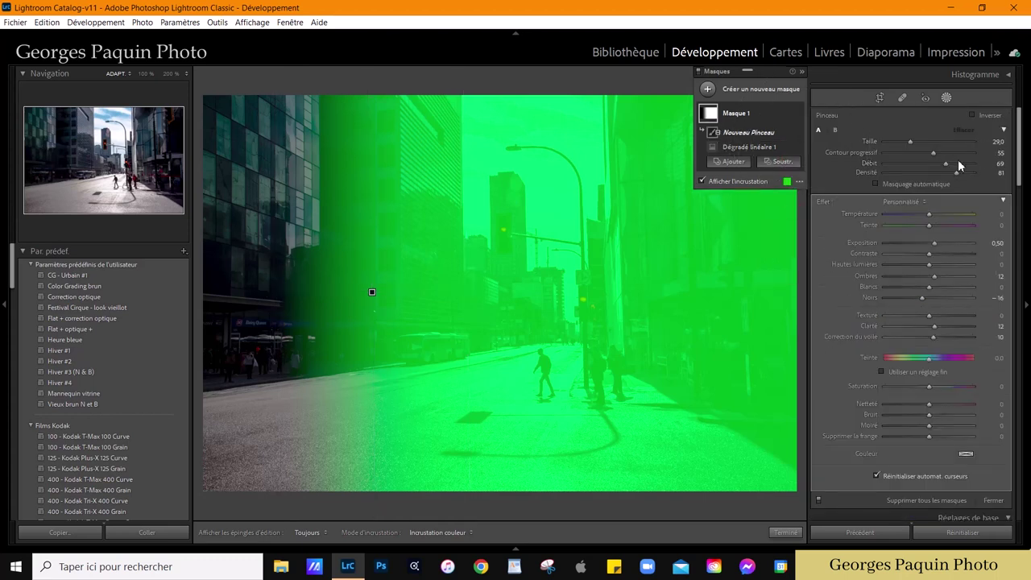
drag(964, 172, 984, 167)
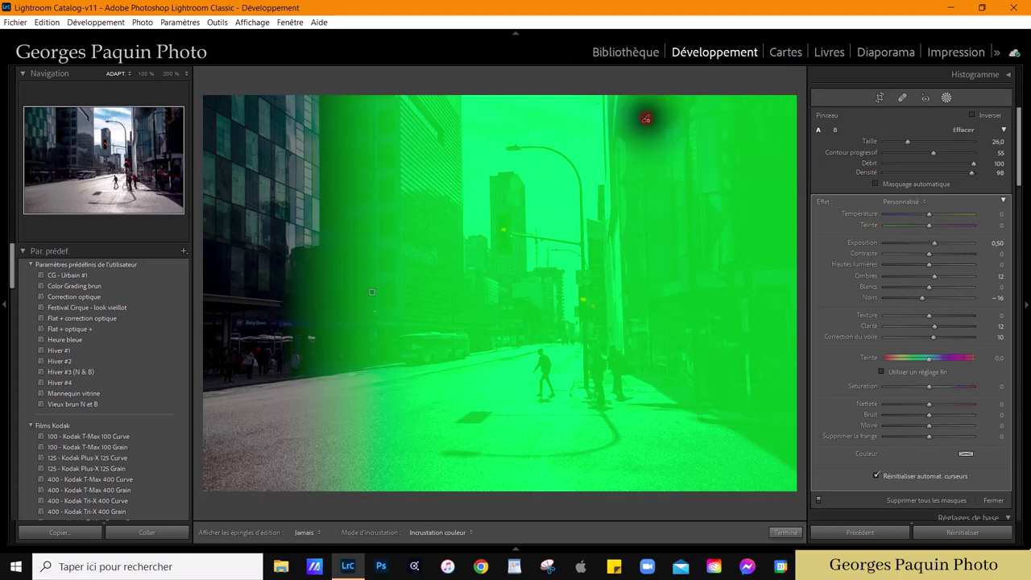
- Paint out the mask over the right-hand buildings and the street below them
mouse_move(647, 115)
mouse_down()
mouse_move(661, 266)
mouse_move(644, 161)
mouse_move(652, 379)
mouse_up()
mouse_move(685, 145)
mouse_down()
mouse_move(725, 387)
mouse_move(765, 145)
mouse_move(794, 105)
mouse_up()
mouse_move(785, 359)
mouse_down()
mouse_move(741, 451)
mouse_move(709, 467)
mouse_move(580, 387)
mouse_up()
drag(612, 354, 484, 476)
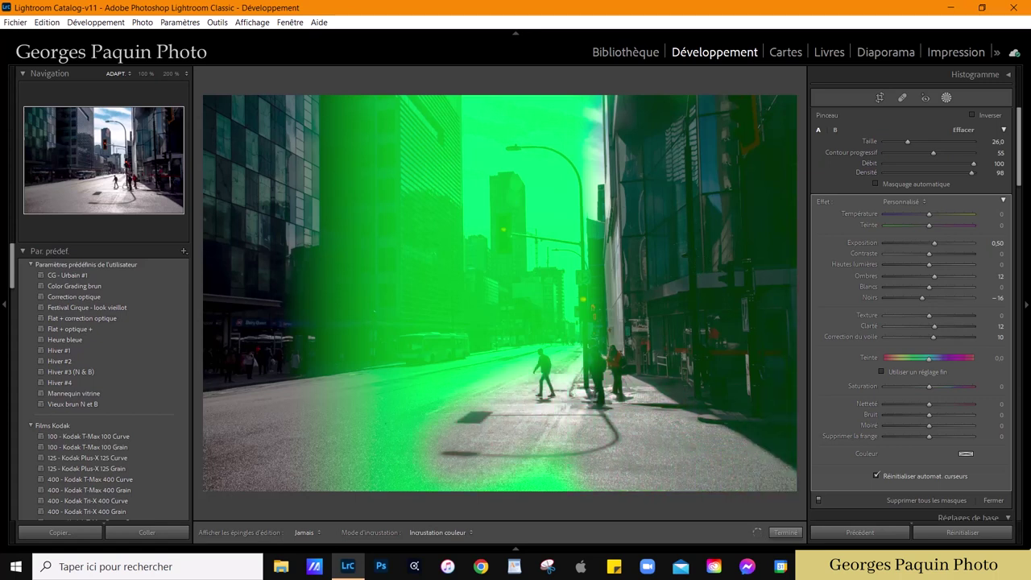
mouse_move(563, 347)
mouse_down()
mouse_move(338, 465)
mouse_move(419, 473)
mouse_move(451, 359)
mouse_move(415, 363)
mouse_up()
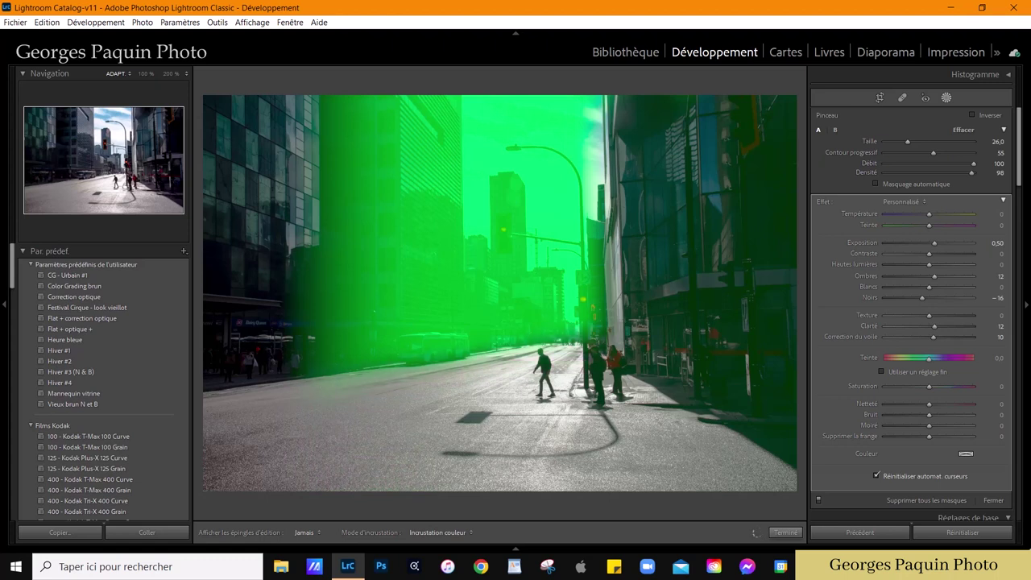
scroll(645, 119, down, 2)
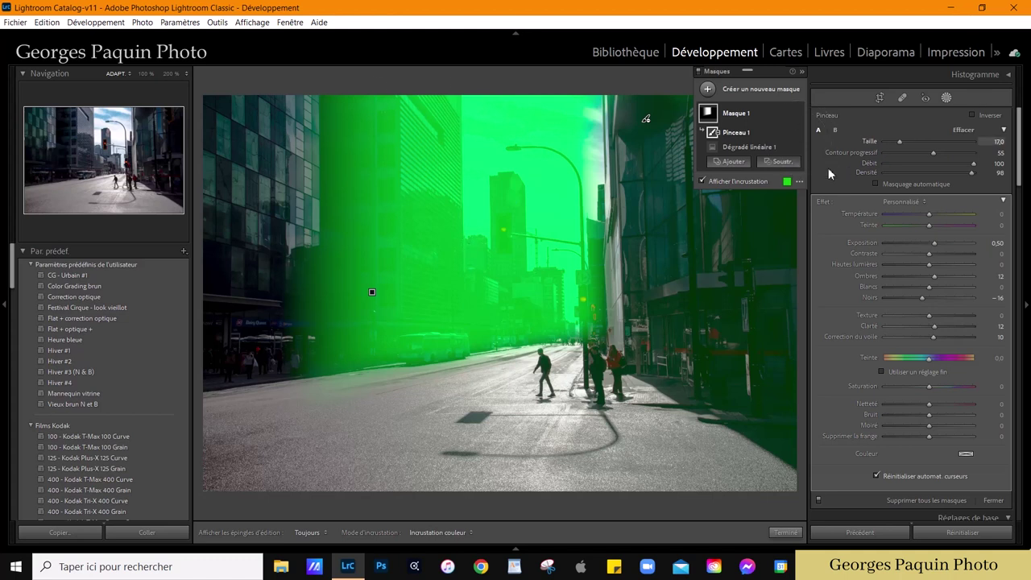
- Subtract a Select Sky component from Masque 1, hide the overlay, and exit masking
click(787, 167)
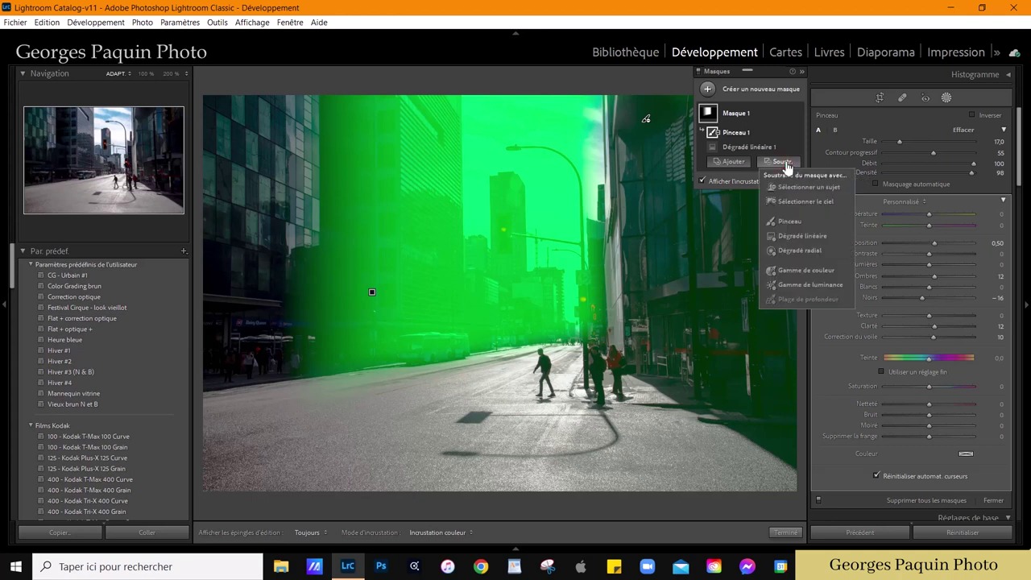
click(815, 202)
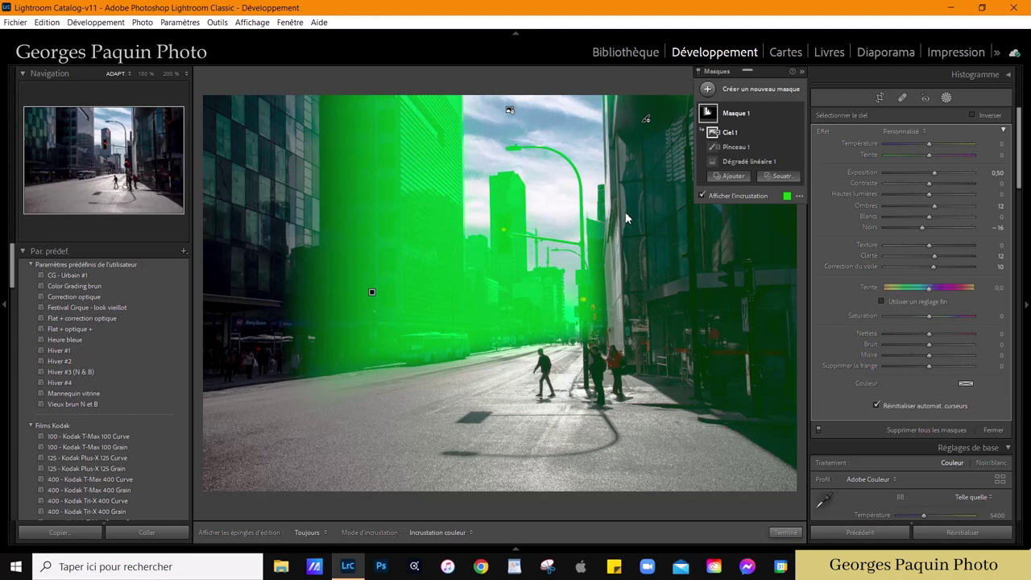
click(759, 195)
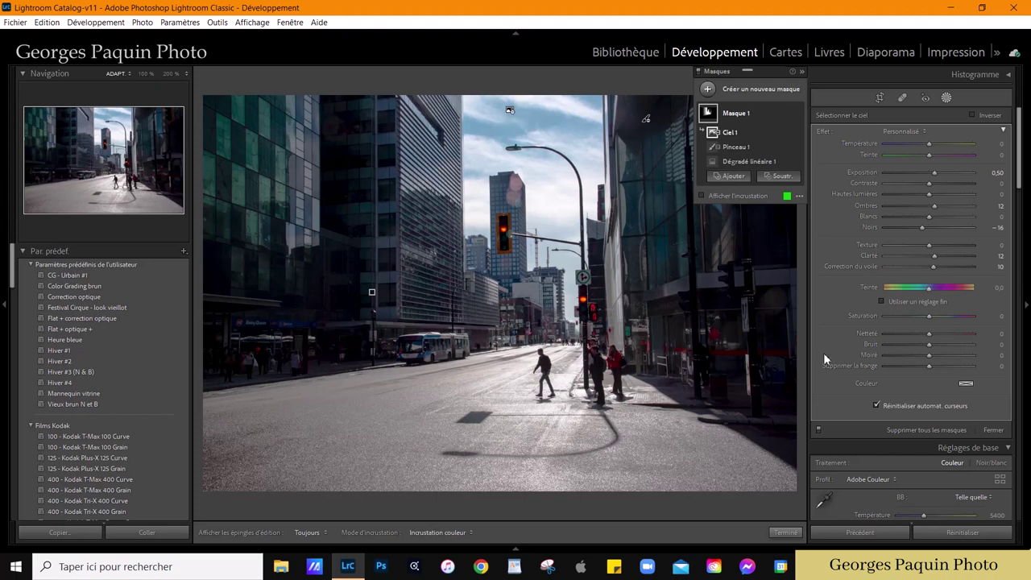
click(785, 532)
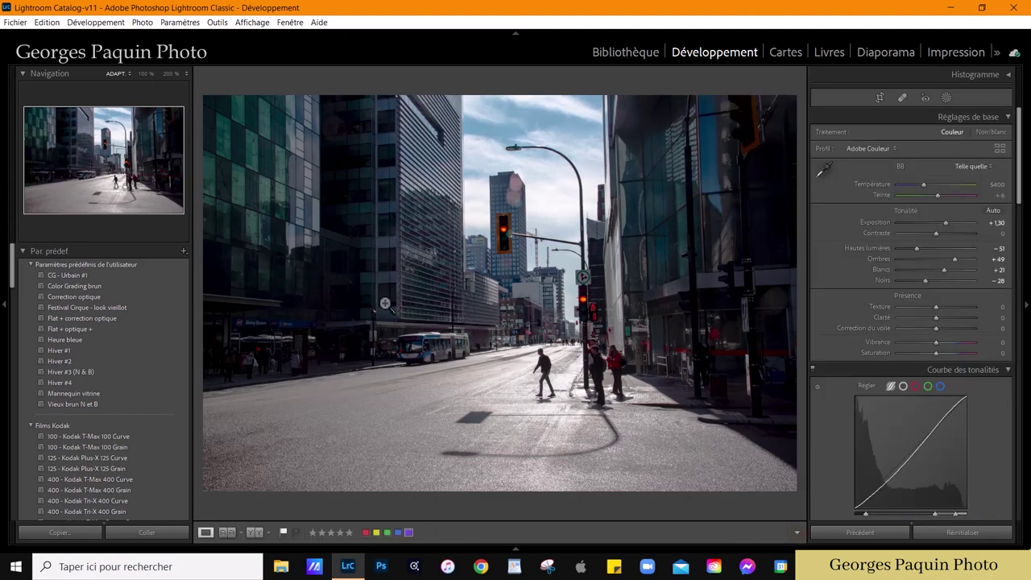
- Add Masque 2, a linear gradient over the left-side buildings at −0.60 exposure
click(946, 97)
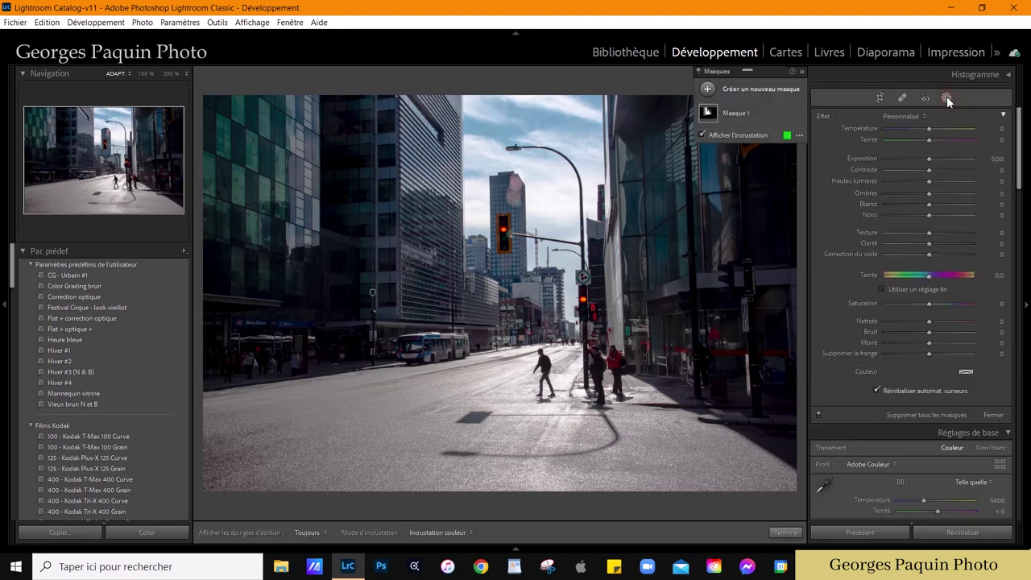
click(708, 90)
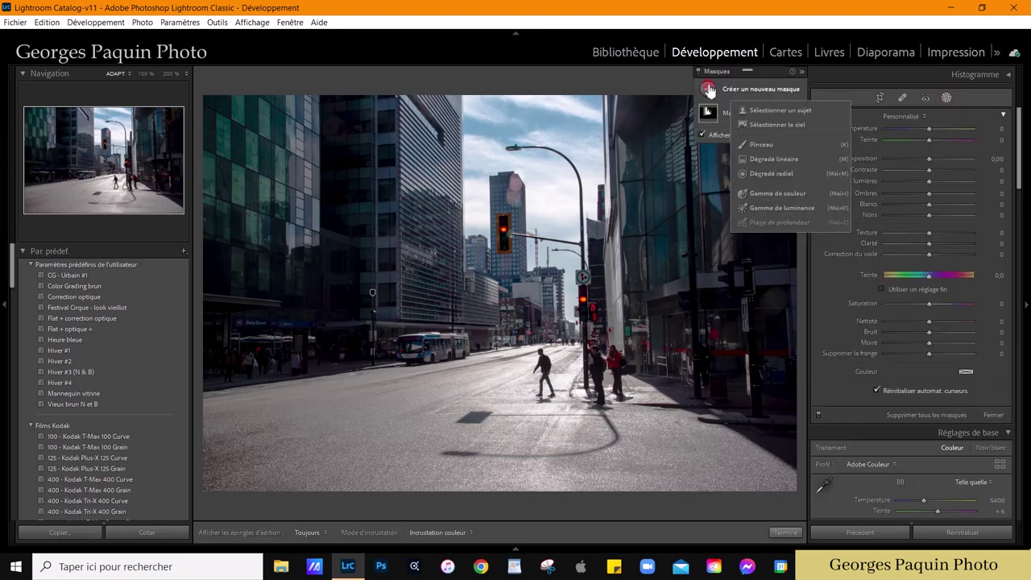
click(781, 157)
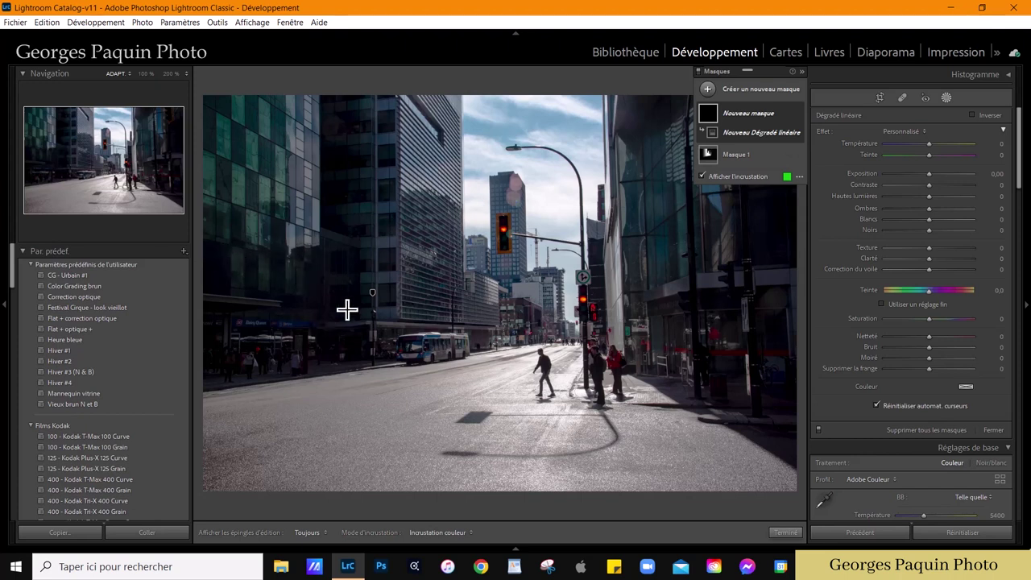
drag(339, 317, 483, 324)
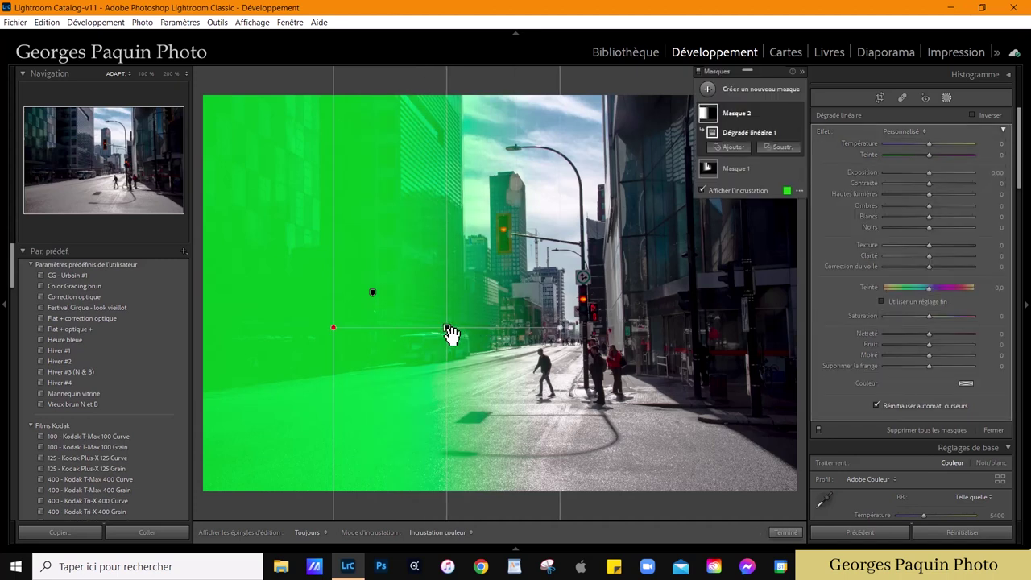
mouse_move(333, 327)
mouse_down()
mouse_move(258, 327)
mouse_move(301, 335)
mouse_up()
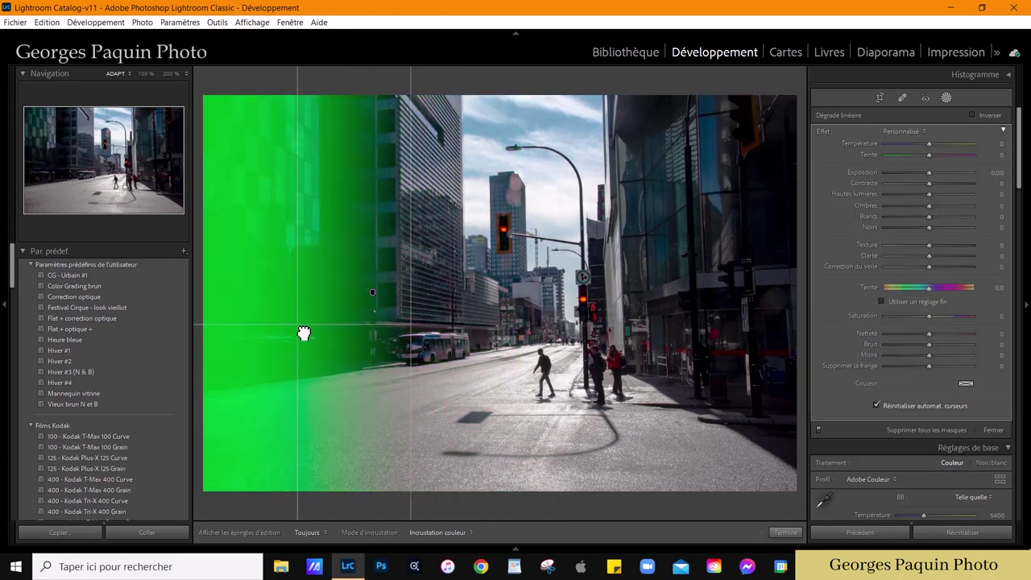
click(762, 191)
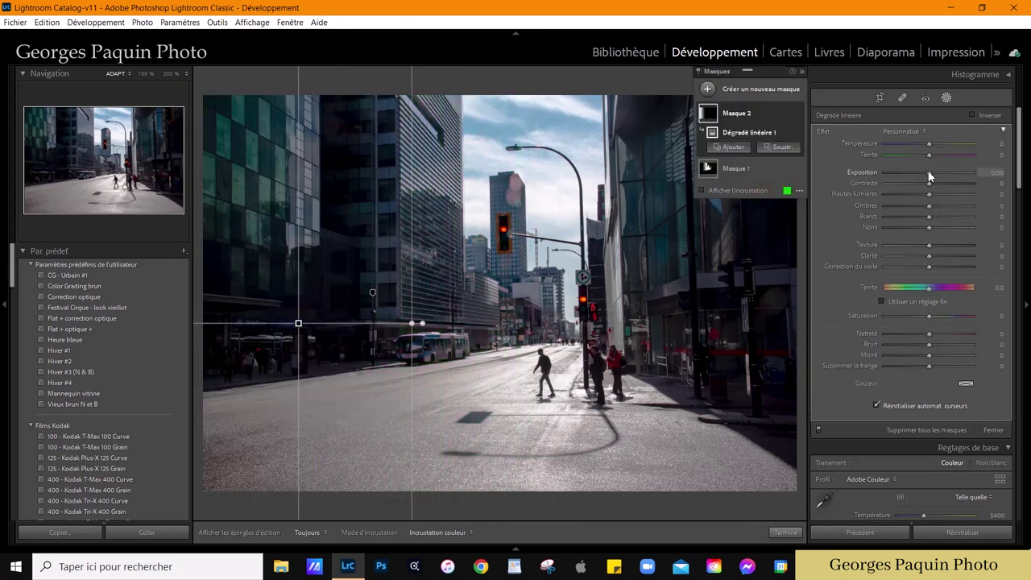
scroll(929, 173, down, 8)
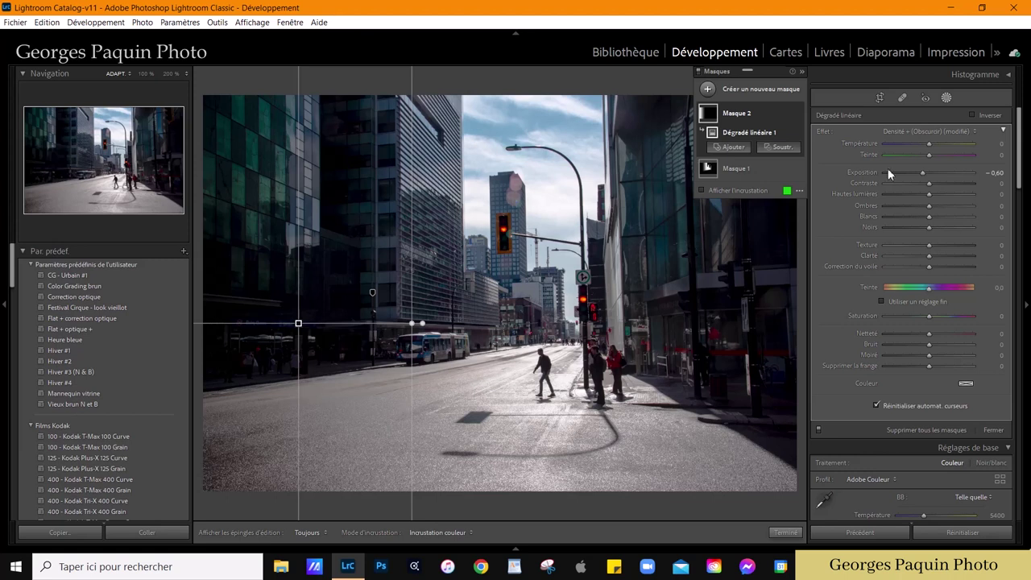
click(783, 147)
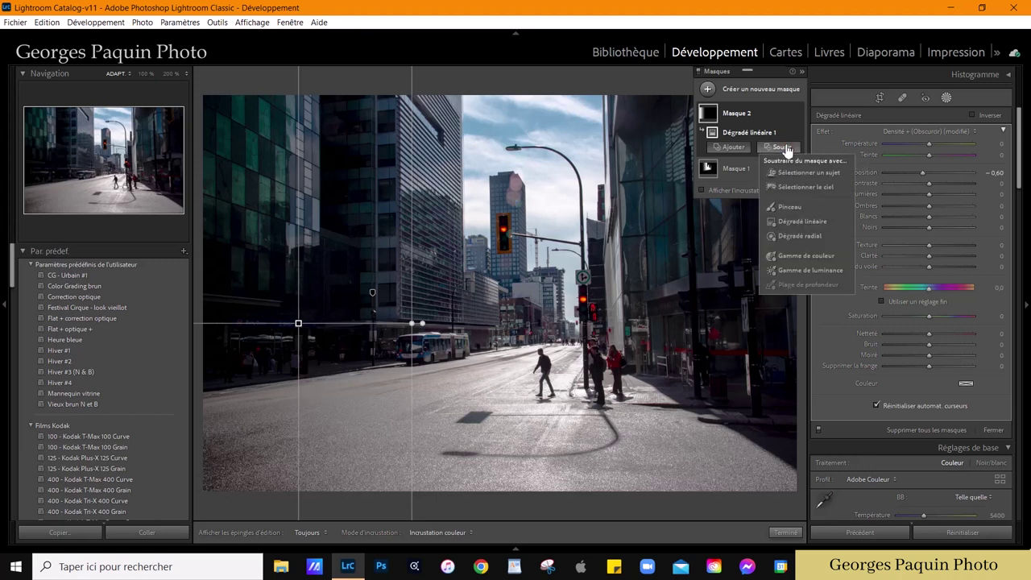
- Brush the left gradient's darkening off the lower-left road
click(789, 207)
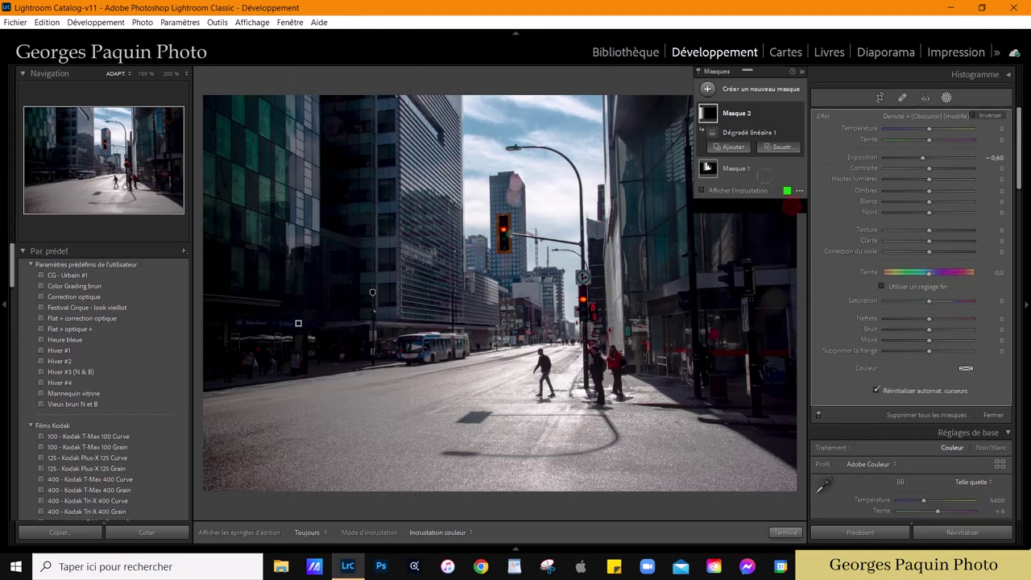
key(h)
drag(436, 429, 211, 393)
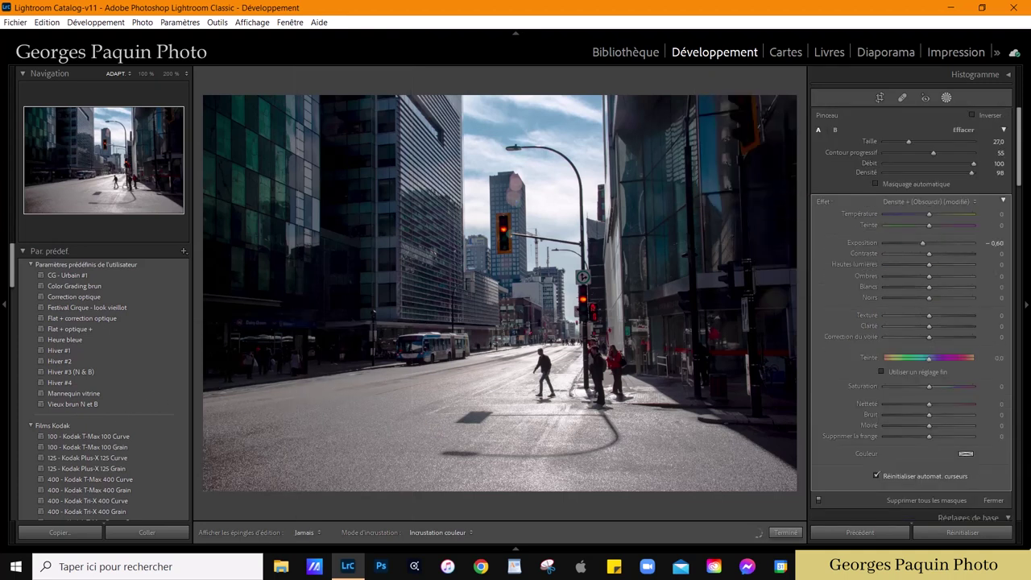
key(h)
key(h)
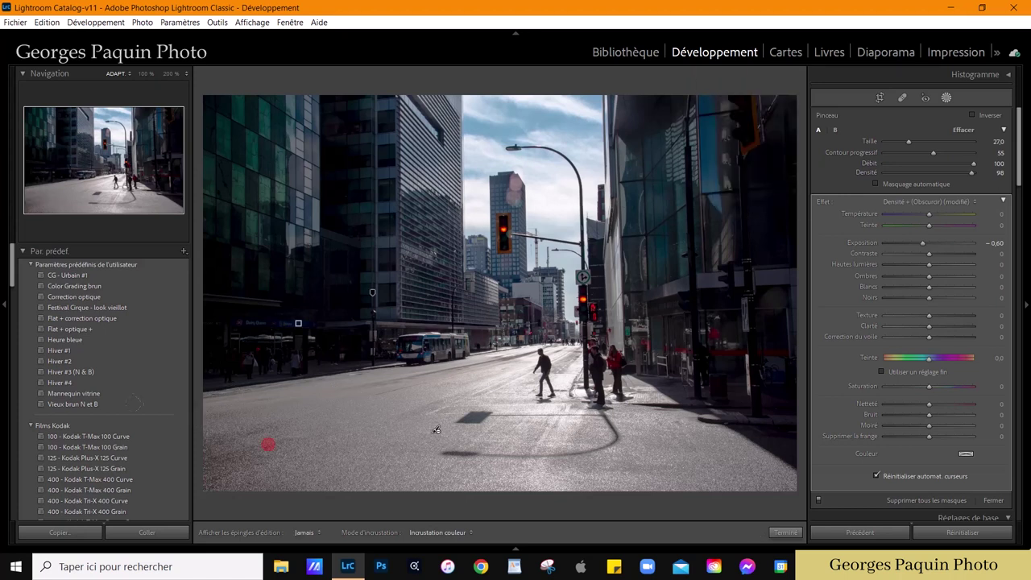
key(h)
- Check the overlay coverage, then finish and leave masking
click(702, 204)
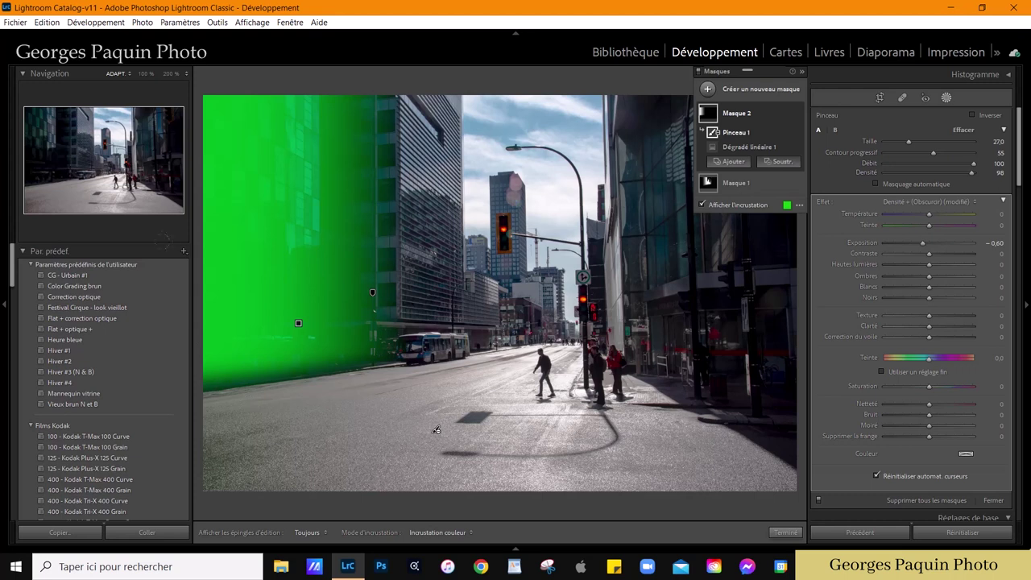
click(786, 532)
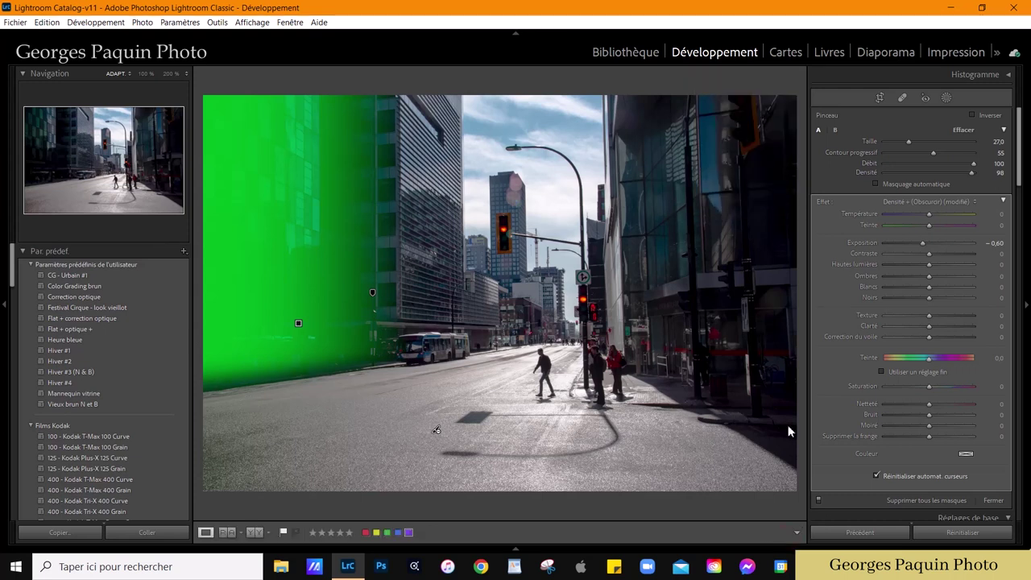
key(k)
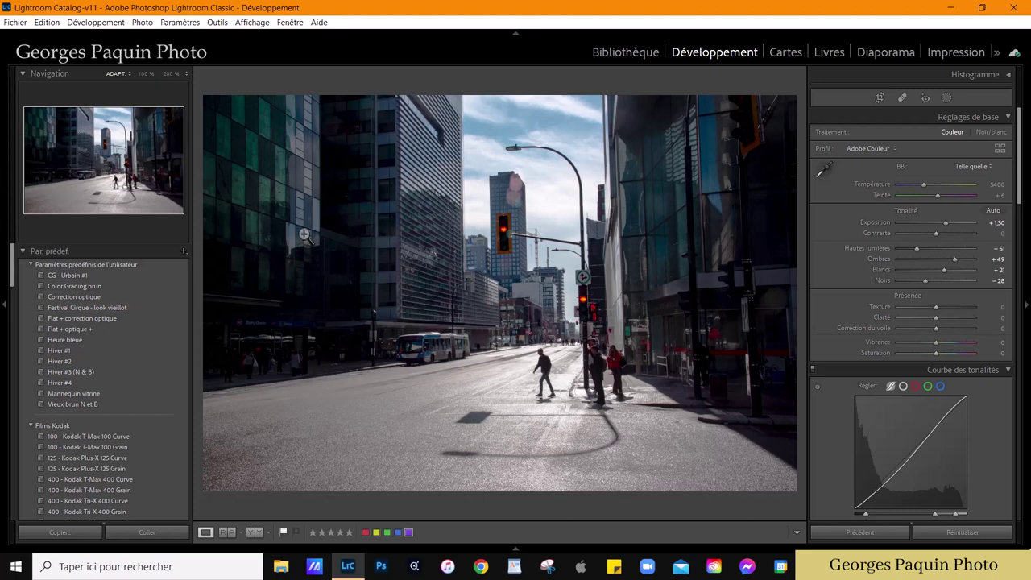
- Add a new linear gradient mask drawn in from the right over the right-side building
click(947, 96)
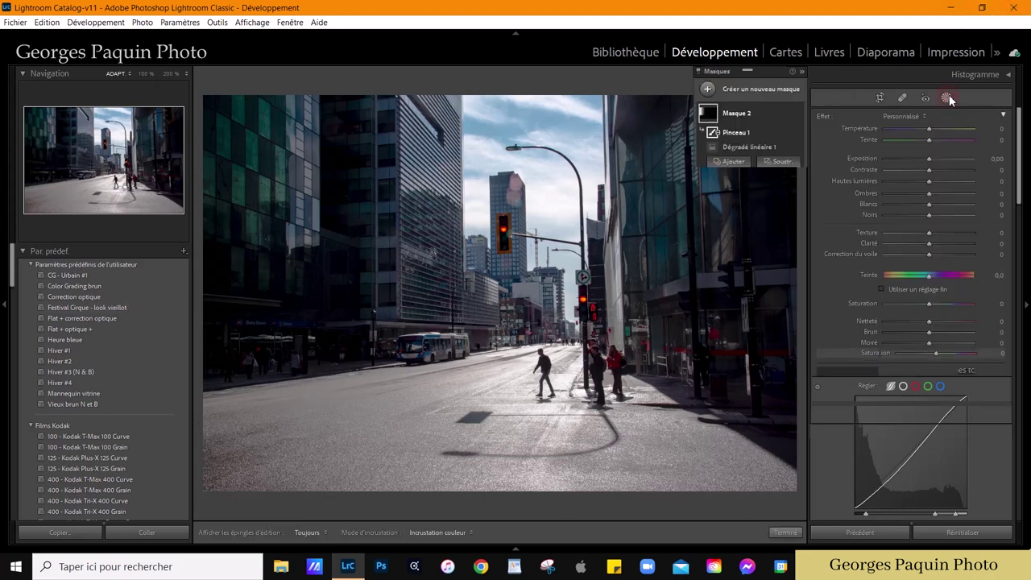
click(706, 88)
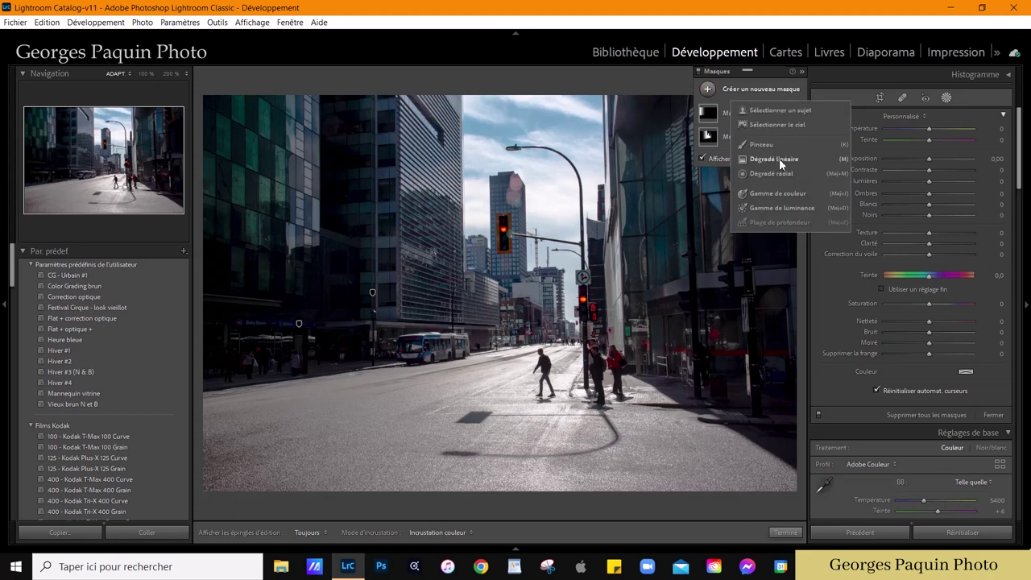
click(779, 158)
mouse_move(695, 282)
mouse_down()
mouse_move(465, 282)
mouse_move(426, 293)
mouse_up()
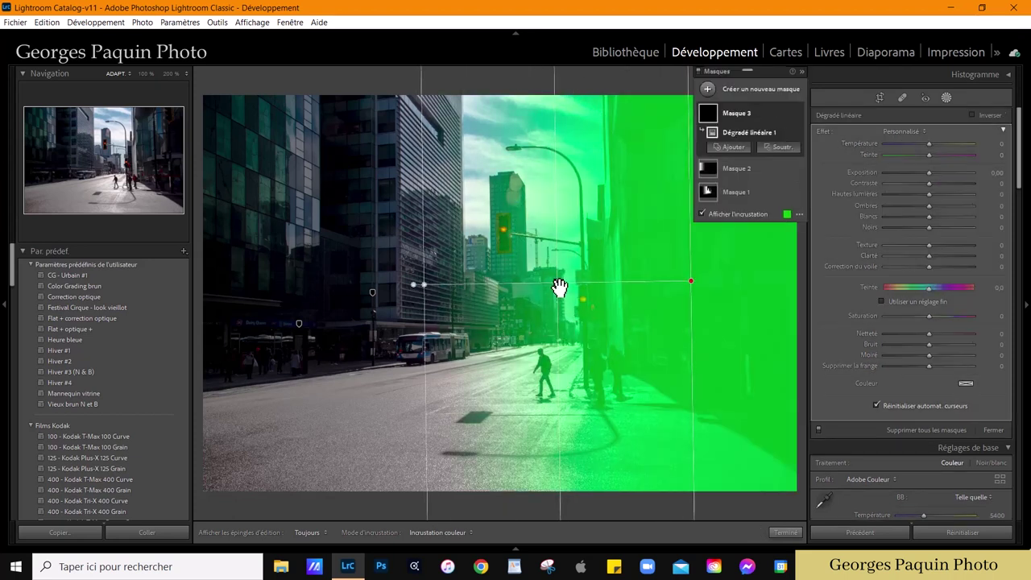
mouse_move(564, 290)
mouse_down()
mouse_move(701, 292)
mouse_move(722, 278)
mouse_up()
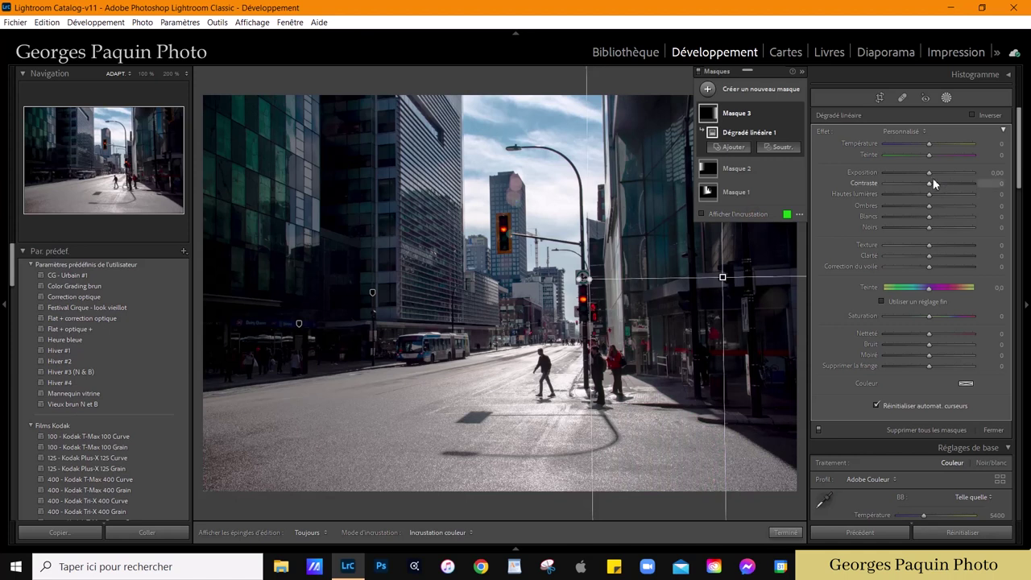
- Set the right gradient's exposure to −0.68 and show its overlay
drag(932, 171, 922, 172)
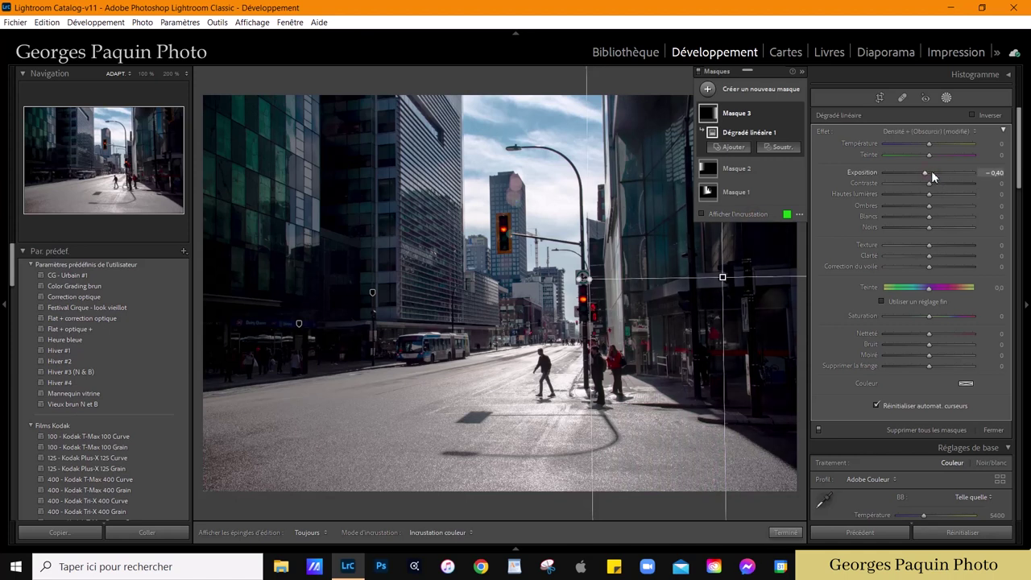
drag(775, 78, 318, 144)
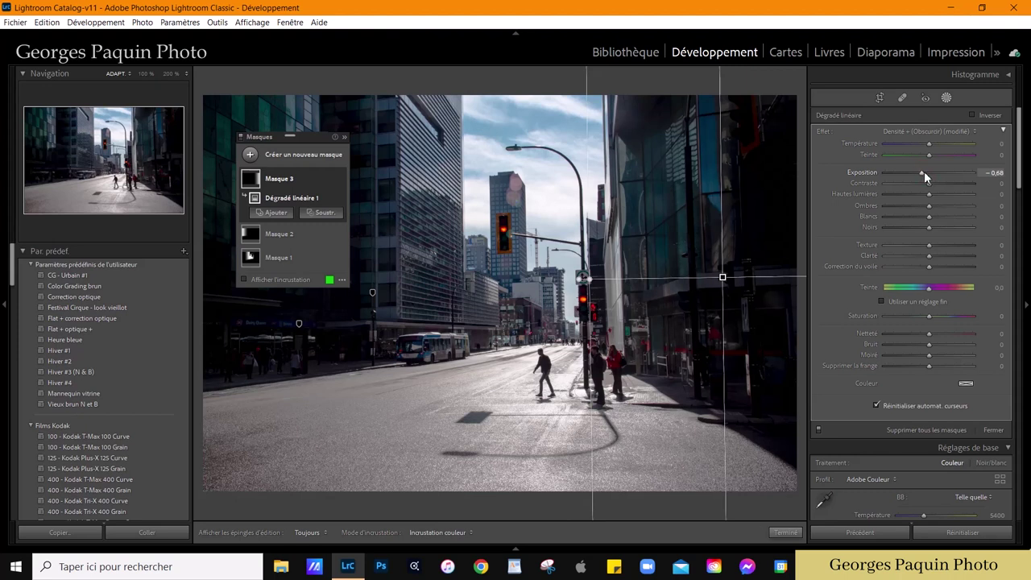
drag(925, 172, 928, 172)
mouse_move(724, 278)
mouse_down()
mouse_move(710, 290)
mouse_move(699, 282)
mouse_up()
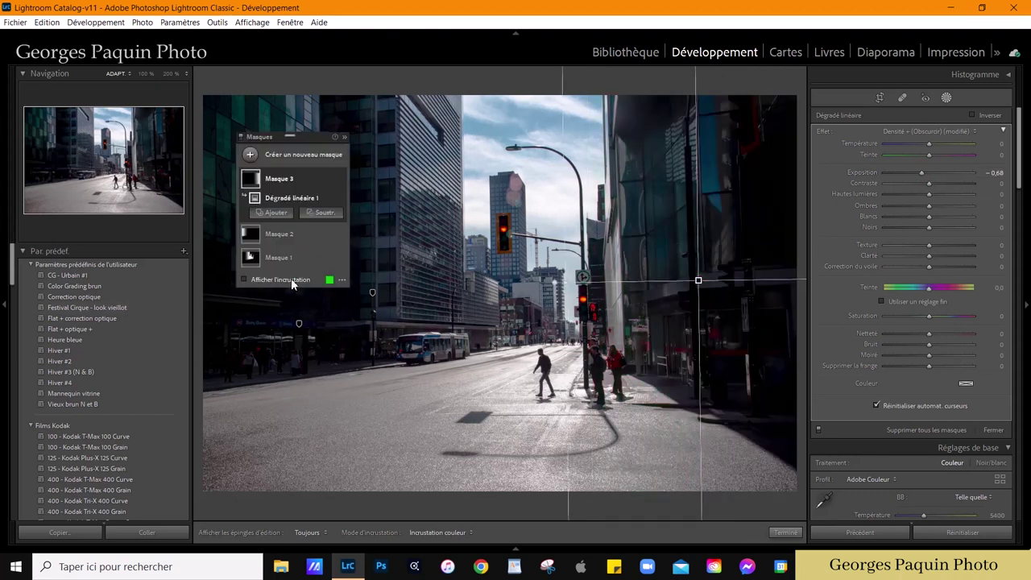
click(292, 280)
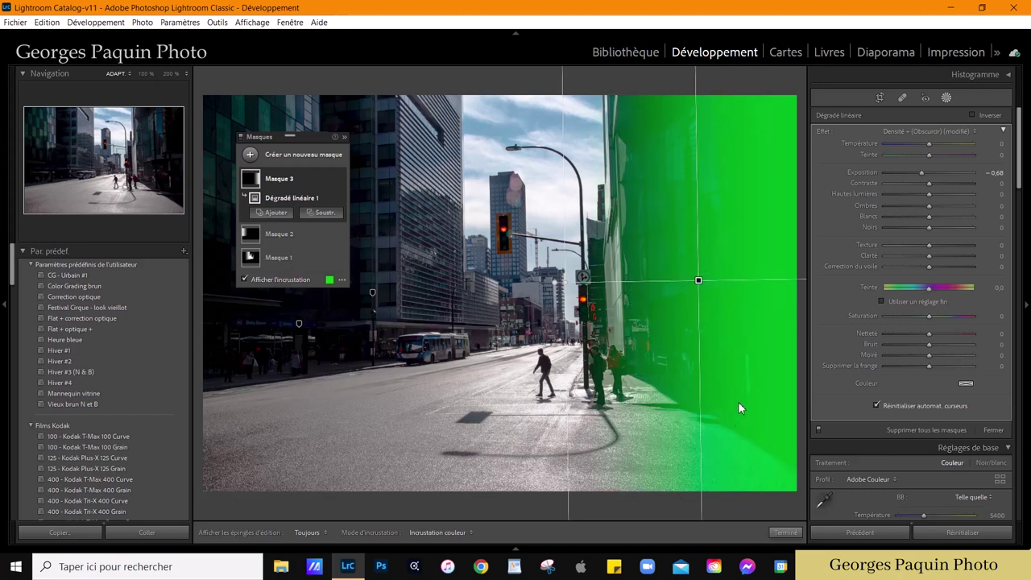
- Brush the gradient off the pedestrians at street level, nudge it right, and finish masking
click(323, 212)
click(332, 273)
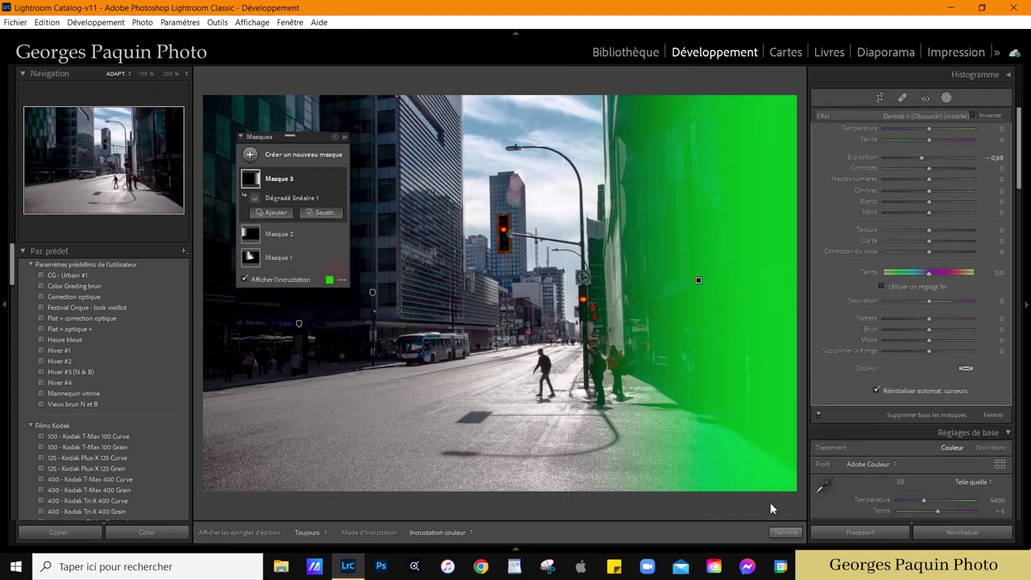
drag(765, 451, 668, 387)
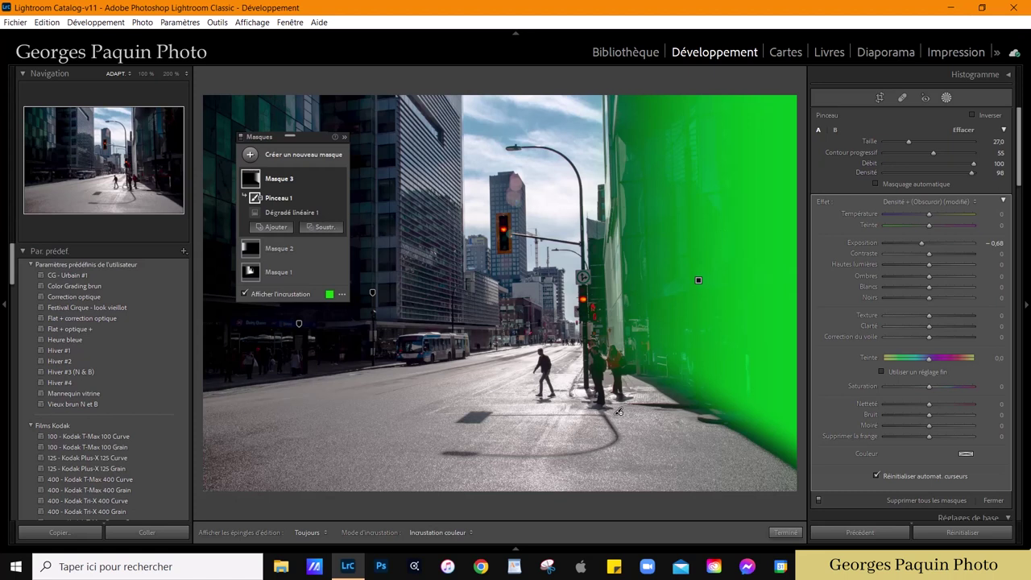
click(698, 280)
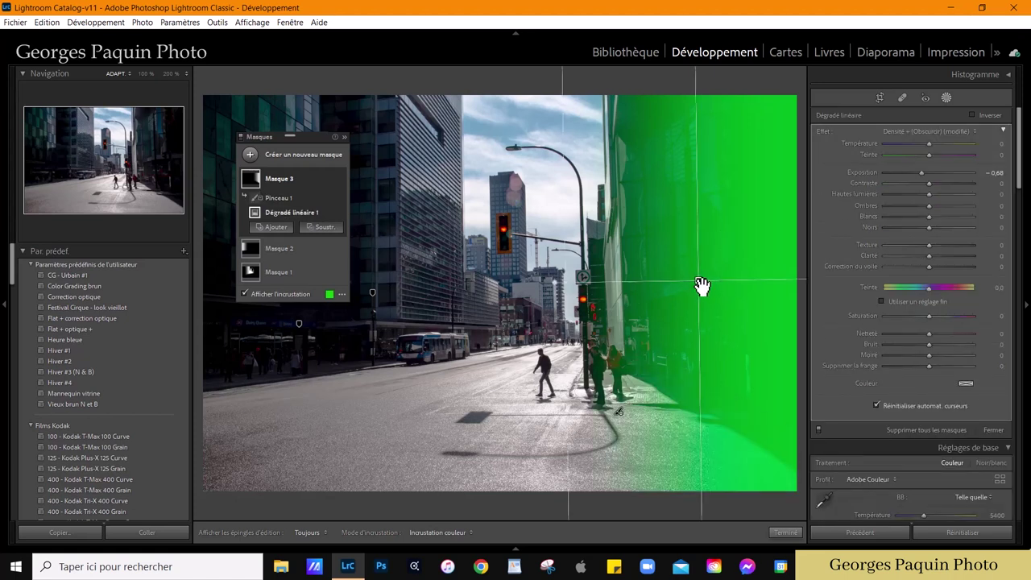
drag(704, 282, 749, 293)
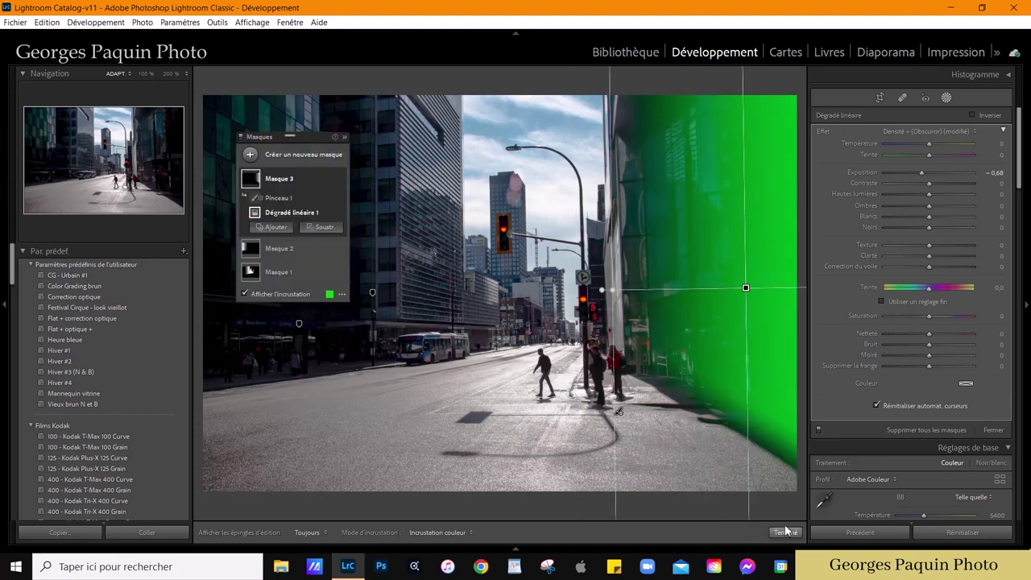
click(785, 533)
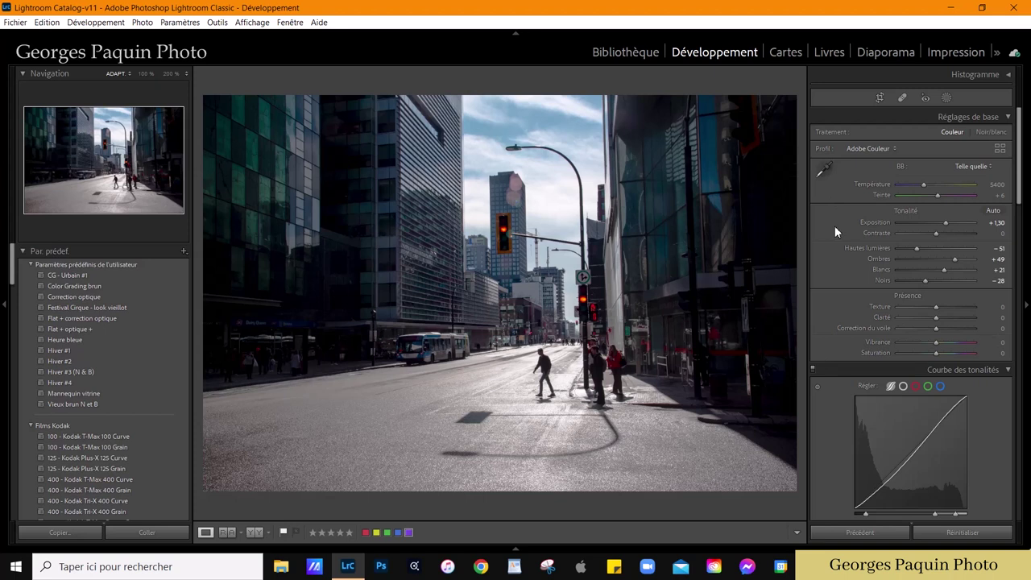
scroll(834, 228, down, 5)
scroll(834, 228, down, 5)
scroll(835, 228, down, 3)
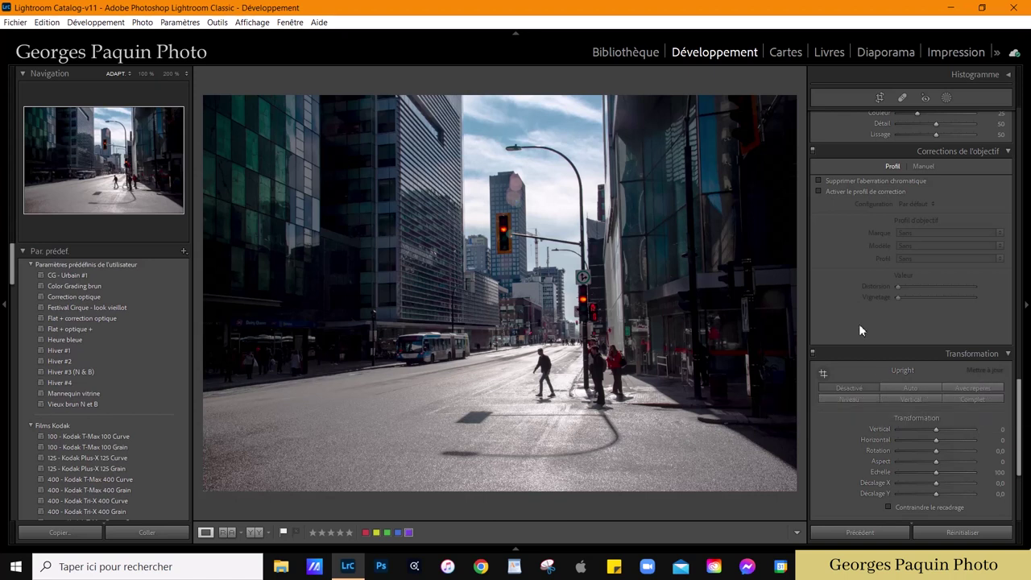
- Apply Upright Auto to straighten the photo's perspective
scroll(858, 323, down, 2)
click(919, 280)
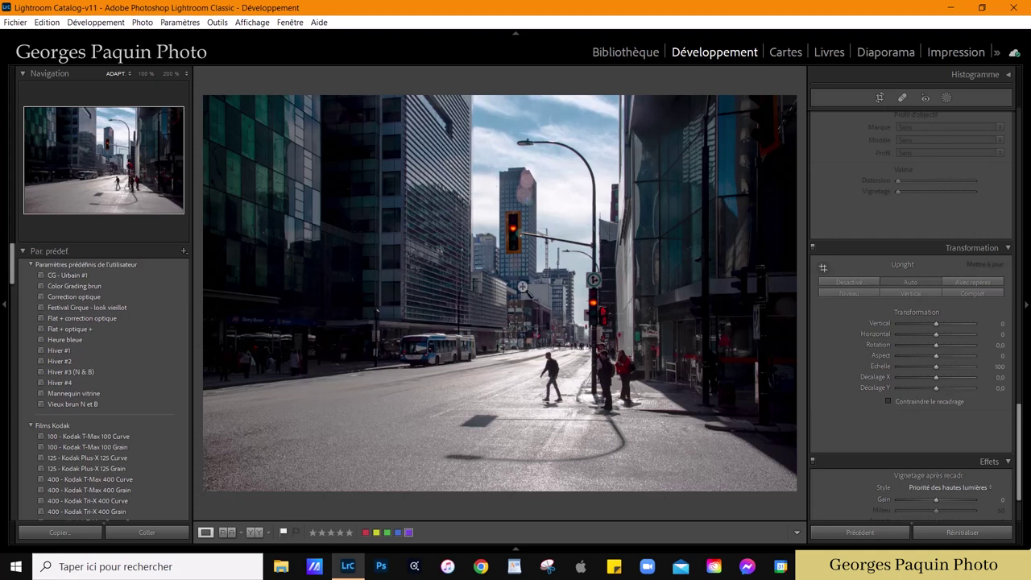
scroll(846, 352, up, 3)
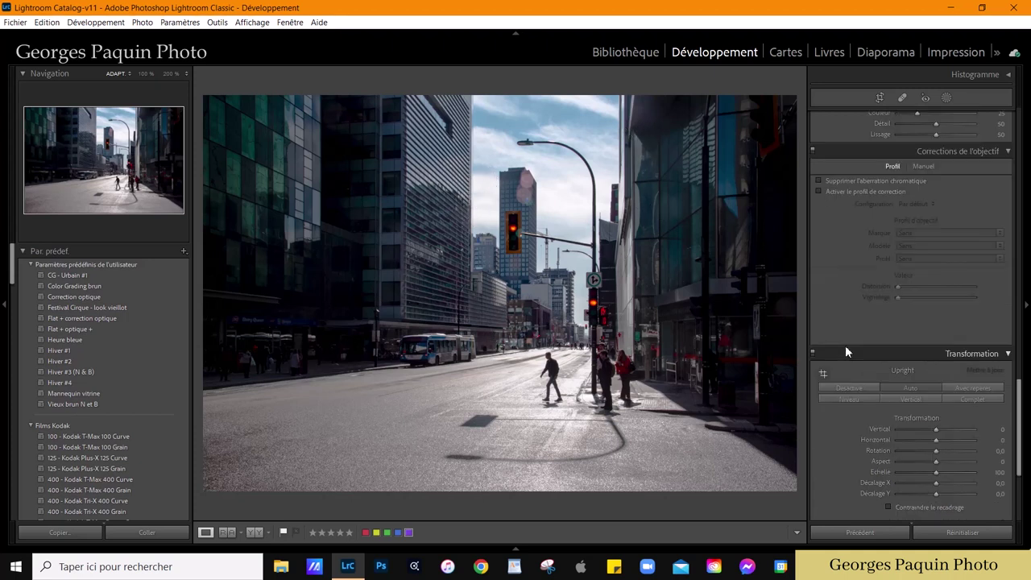
- Enable chromatic aberration removal and the Nikon AF-S NIKKOR 24-120mm profile correction
click(898, 181)
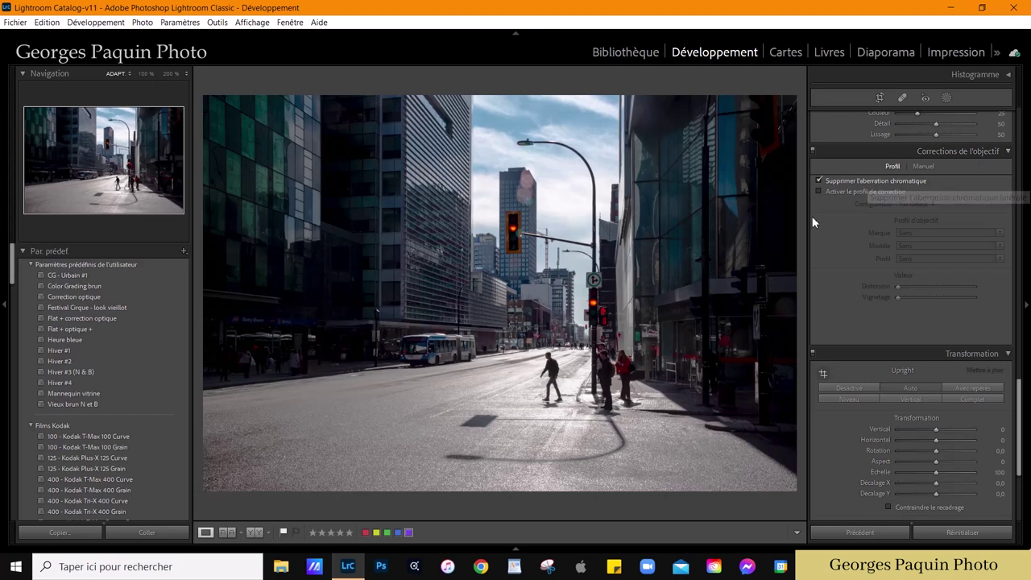
click(858, 193)
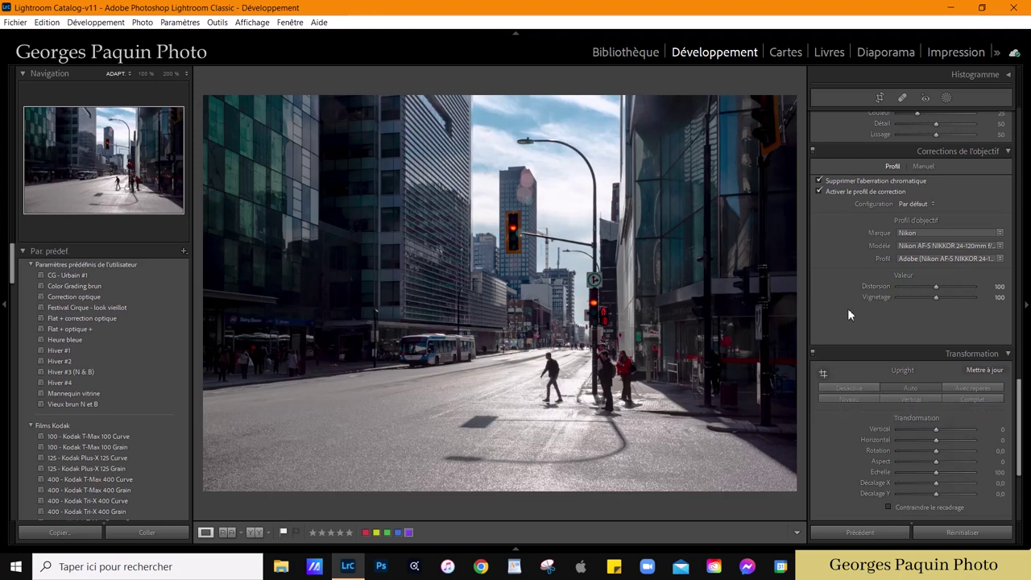
scroll(847, 310, up, 5)
scroll(847, 310, up, 3)
scroll(848, 310, up, 5)
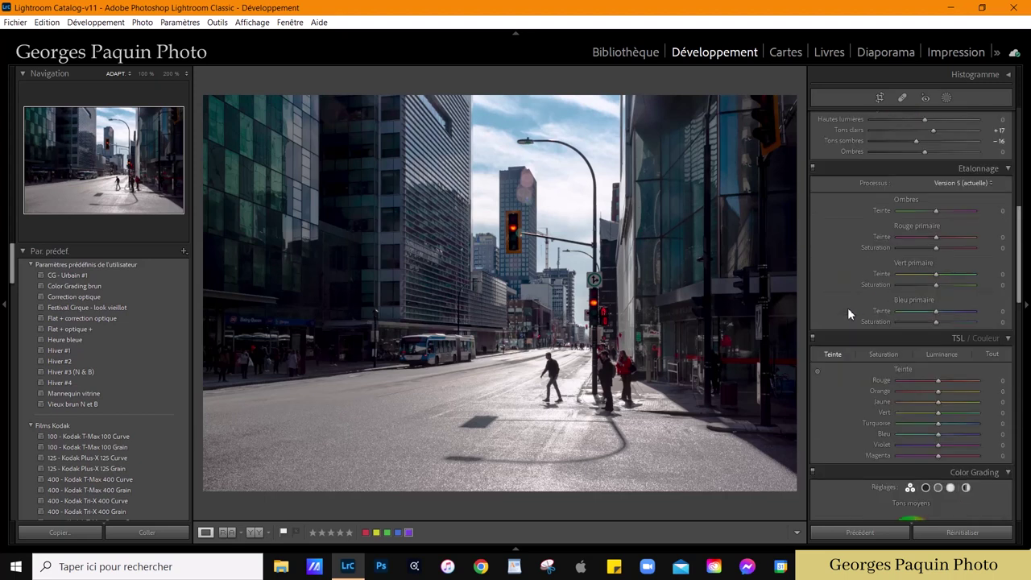
scroll(847, 310, up, 5)
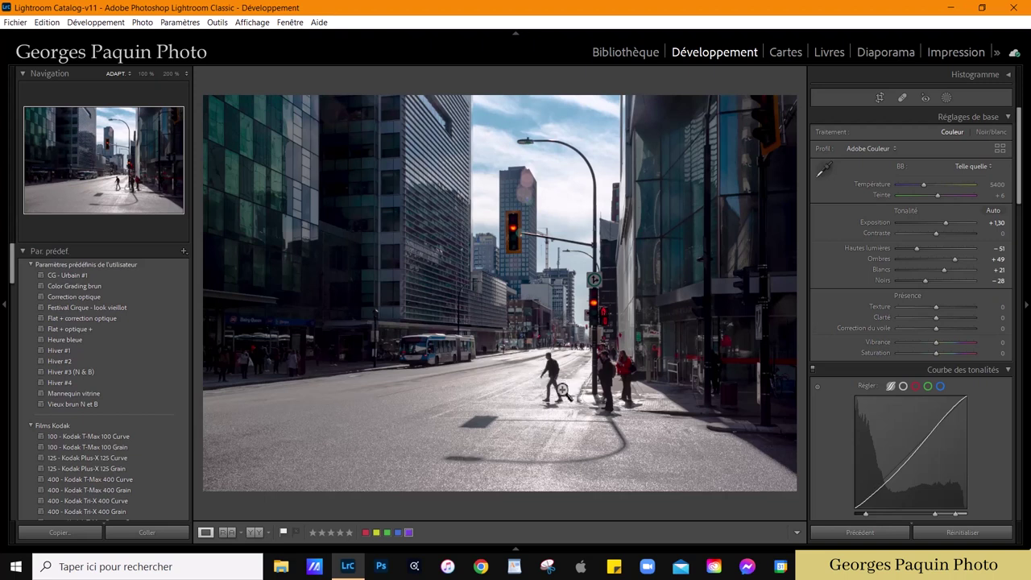
- Add brush Masque 4 with slightly reduced flow and highlights at −57, then exit masking
key(k)
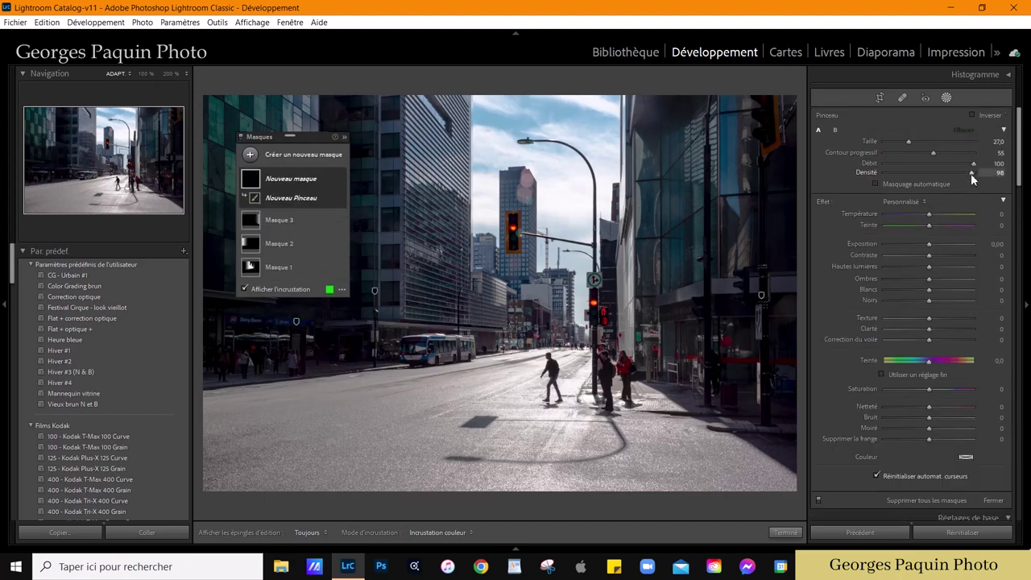
drag(975, 164, 971, 166)
drag(929, 266, 910, 280)
key(h)
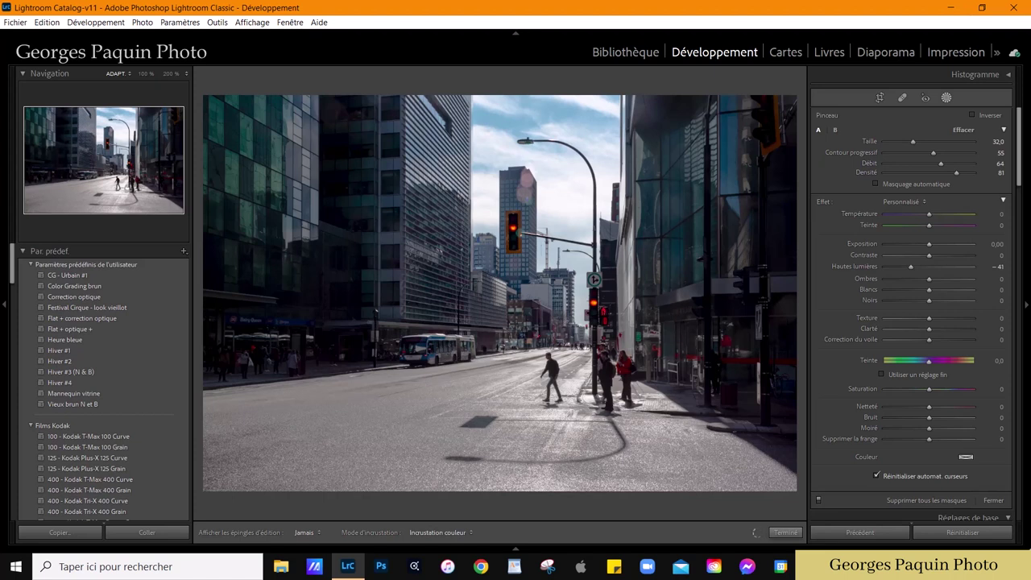
key(h)
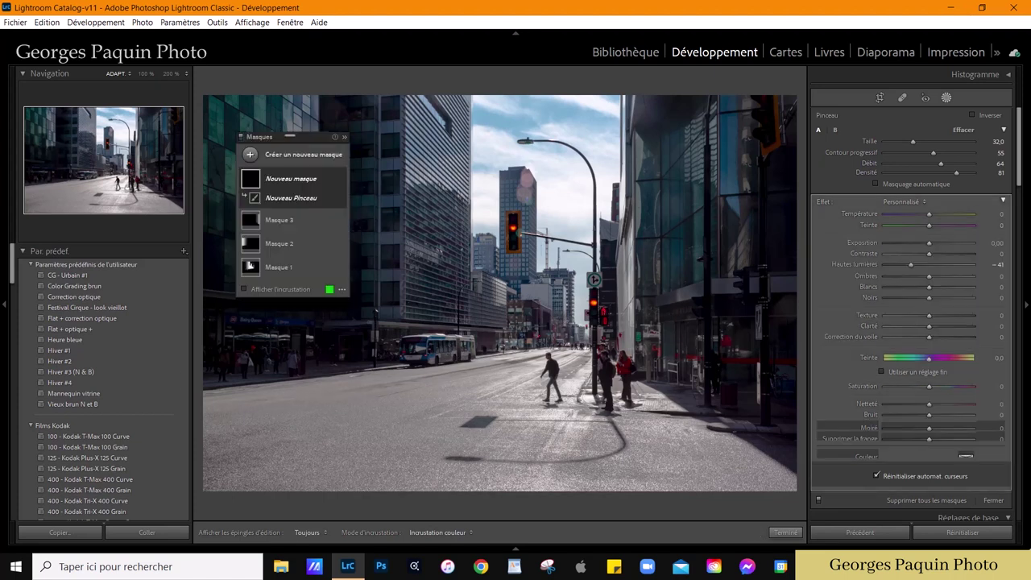
key(h)
key(h)
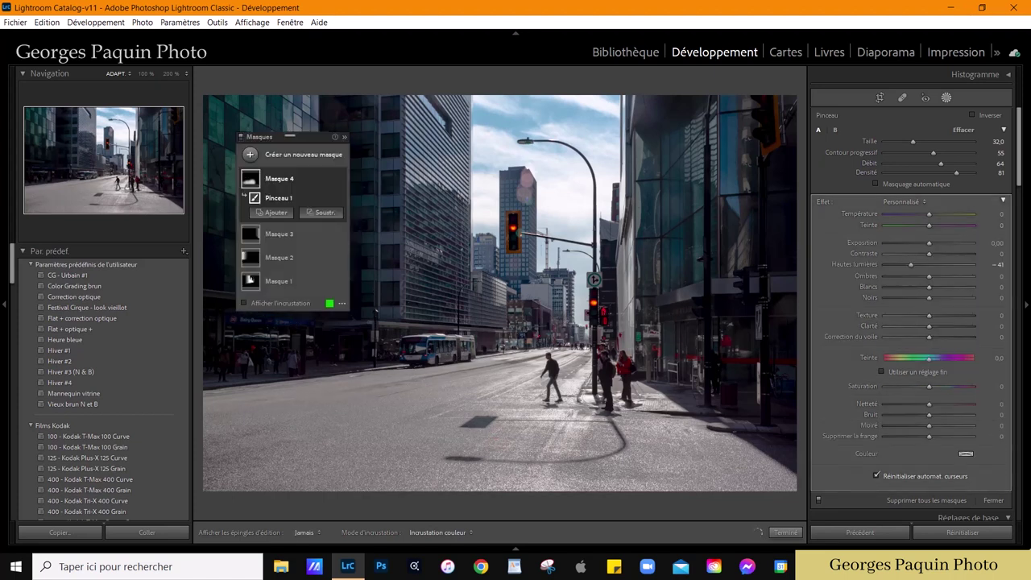
drag(910, 270, 911, 264)
click(785, 532)
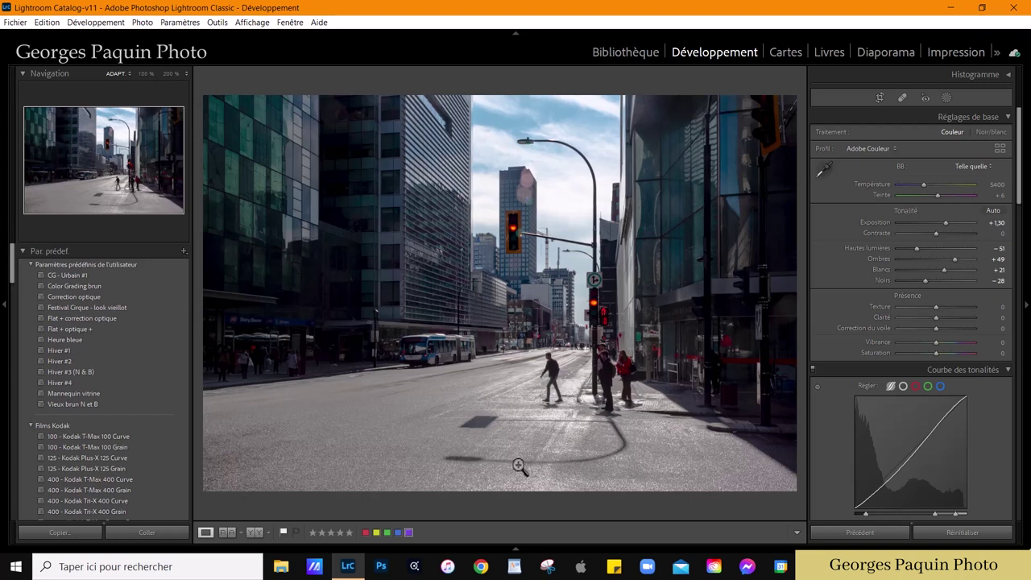
- Zoom to 50% on the pedestrians and road shadows, then reopen the masks panel
drag(520, 466, 540, 351)
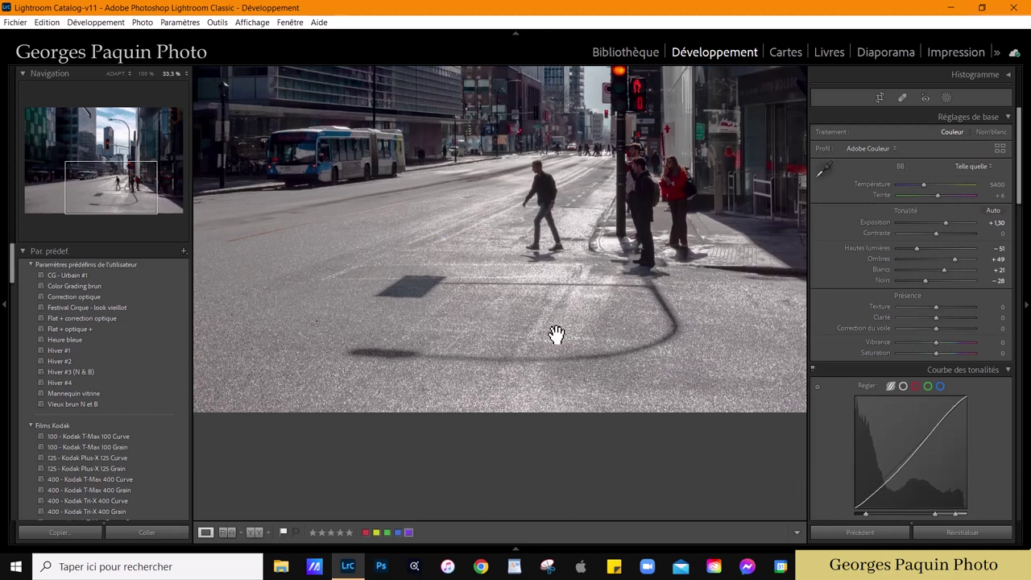
key(ctrl+plus)
key(ctrl+plus)
key(ctrl+minus)
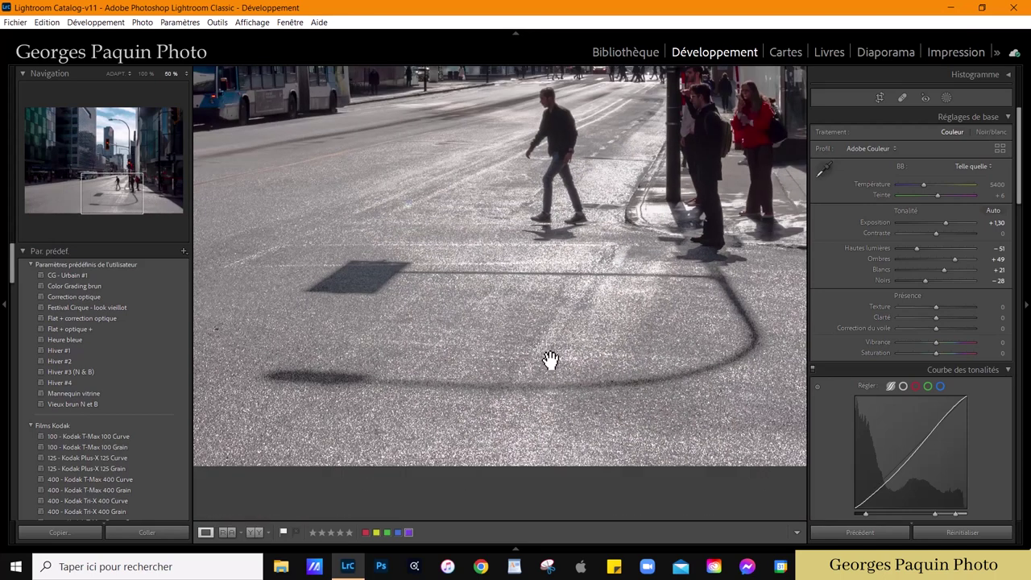
mouse_move(669, 343)
mouse_down()
mouse_move(621, 336)
mouse_move(636, 327)
mouse_up()
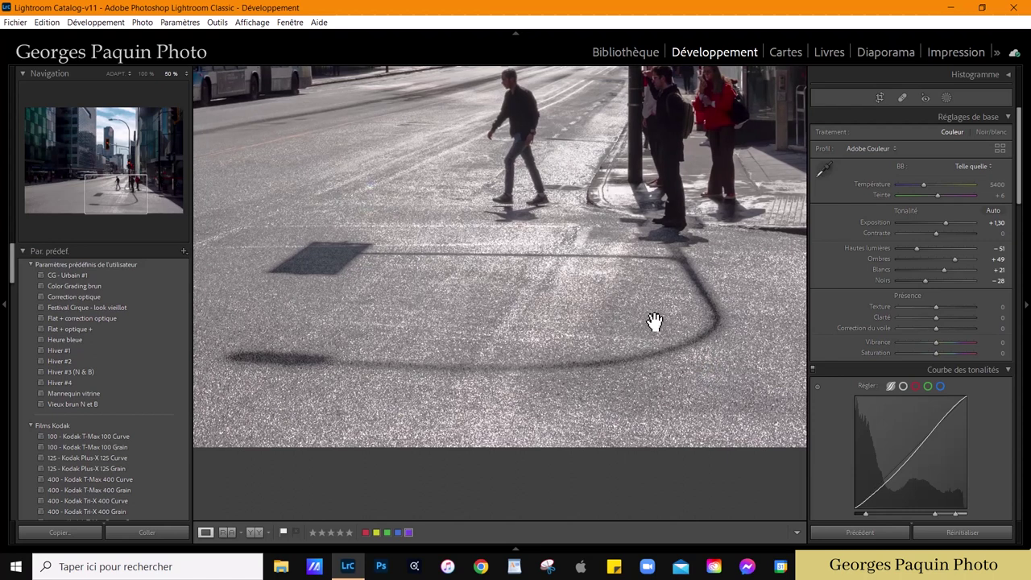
click(947, 98)
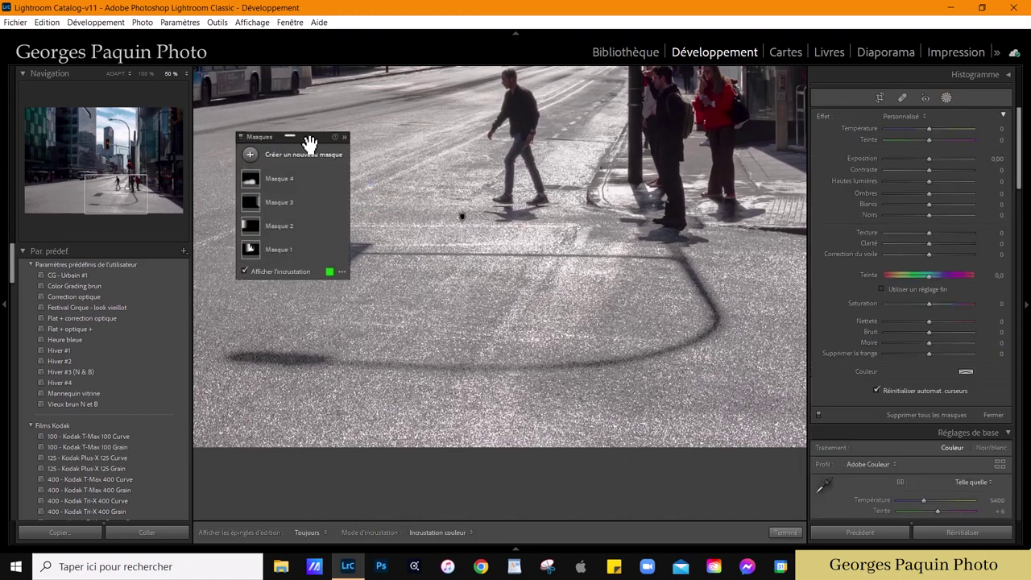
mouse_move(306, 139)
mouse_down()
mouse_move(800, 141)
mouse_move(508, 167)
mouse_move(399, 203)
mouse_move(330, 88)
mouse_up()
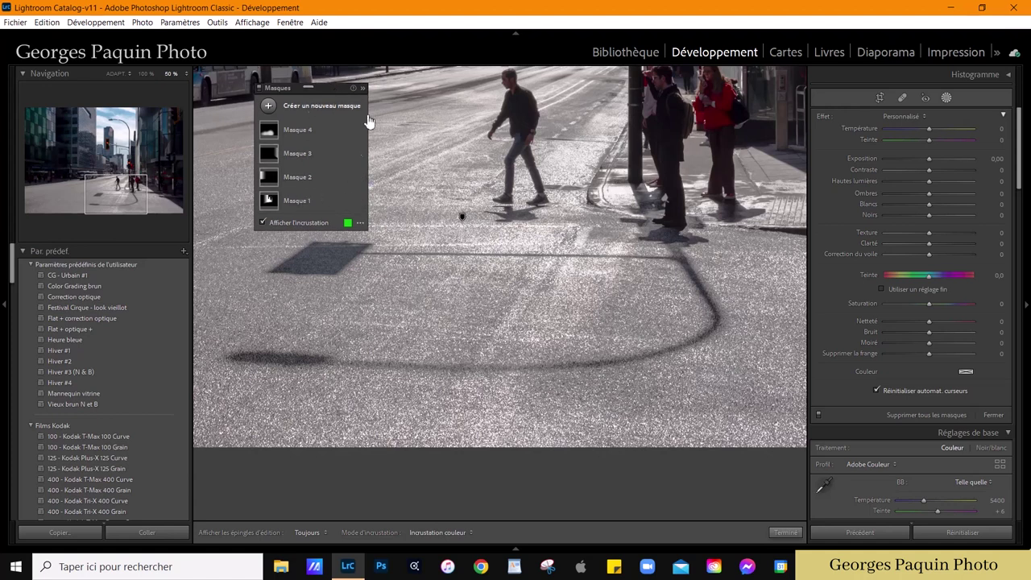
- Create a luminance range mask sampled from the dark road shadow
click(268, 106)
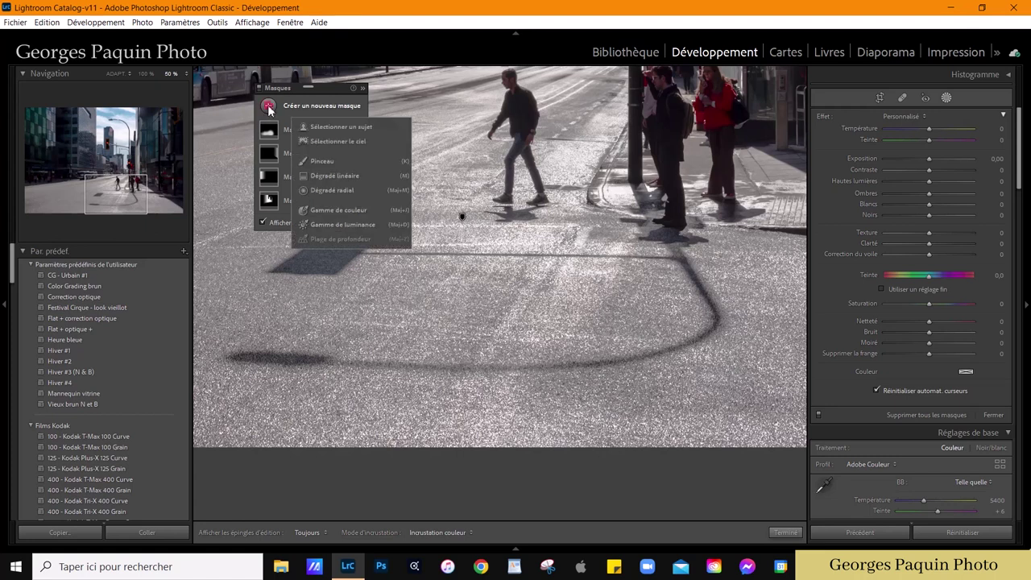
click(356, 225)
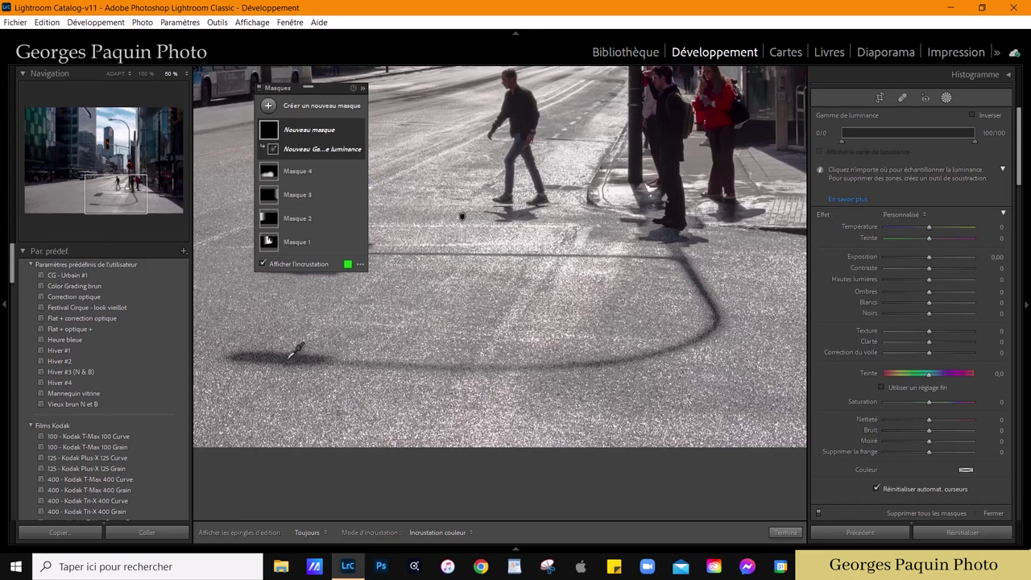
click(286, 358)
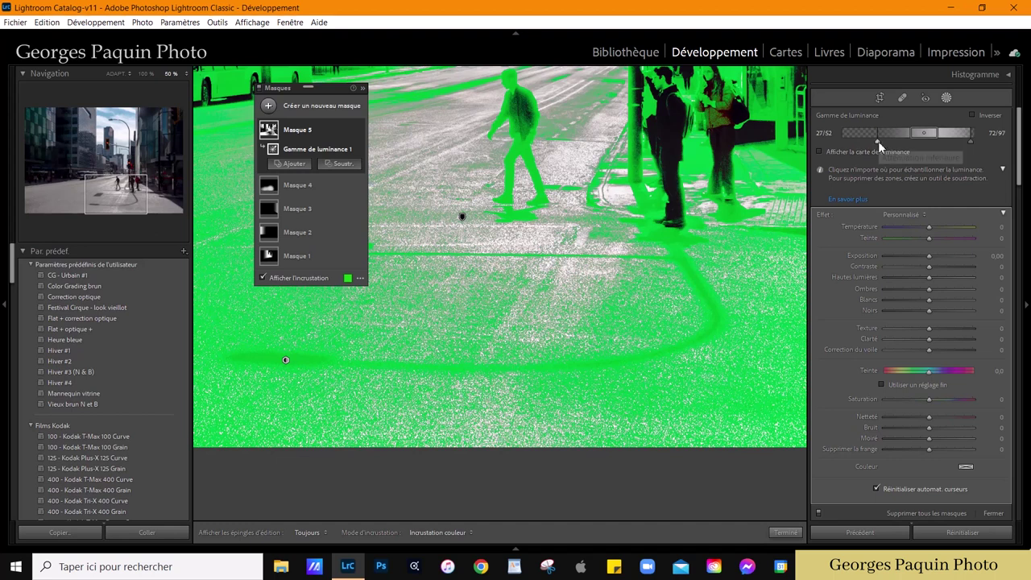
- Adjust the luminance range handles to about 53/59–73/79
mouse_move(878, 142)
mouse_down()
mouse_move(920, 139)
mouse_move(943, 155)
mouse_up()
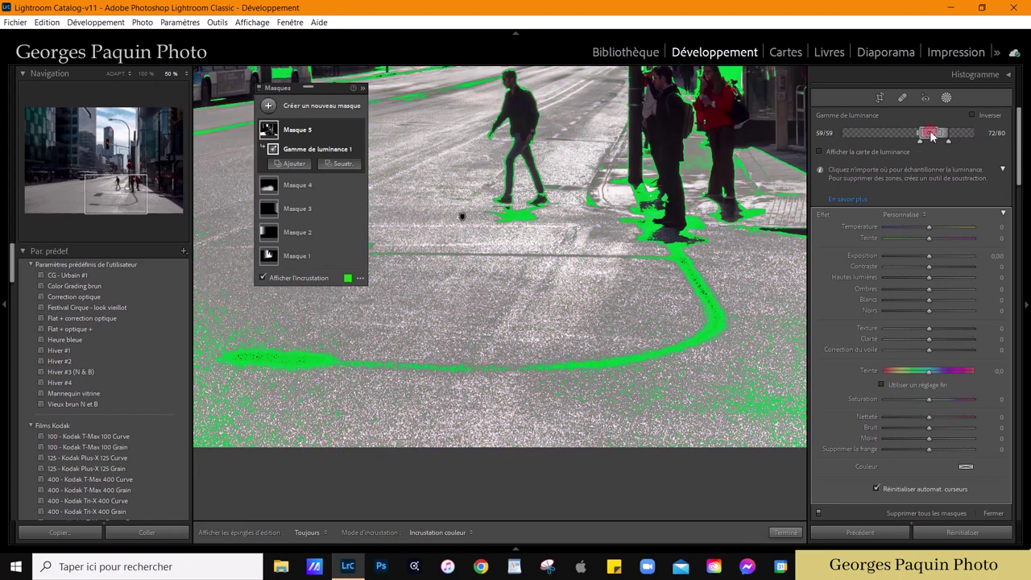
drag(932, 136, 929, 135)
drag(919, 136, 923, 140)
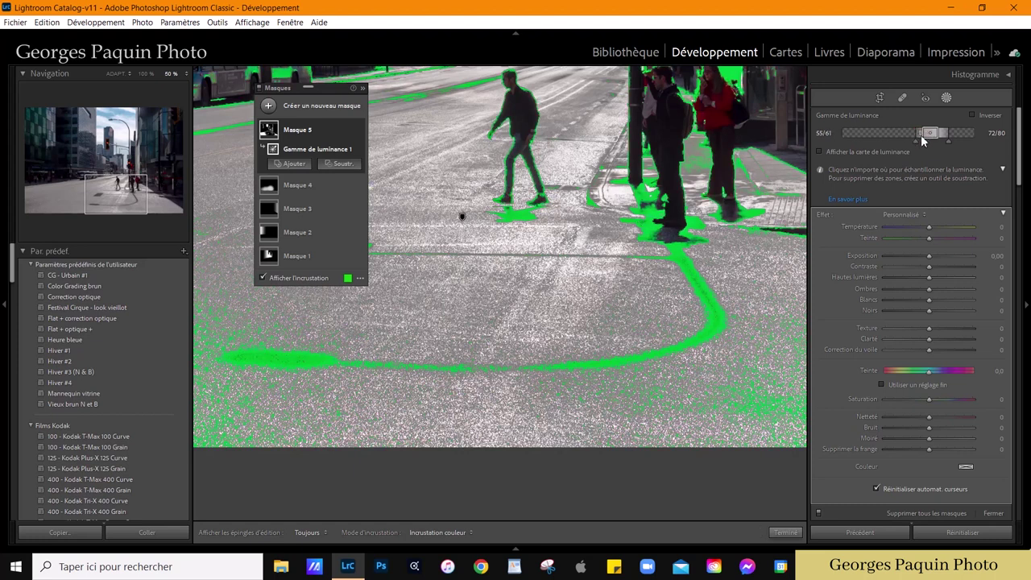
drag(931, 136, 935, 143)
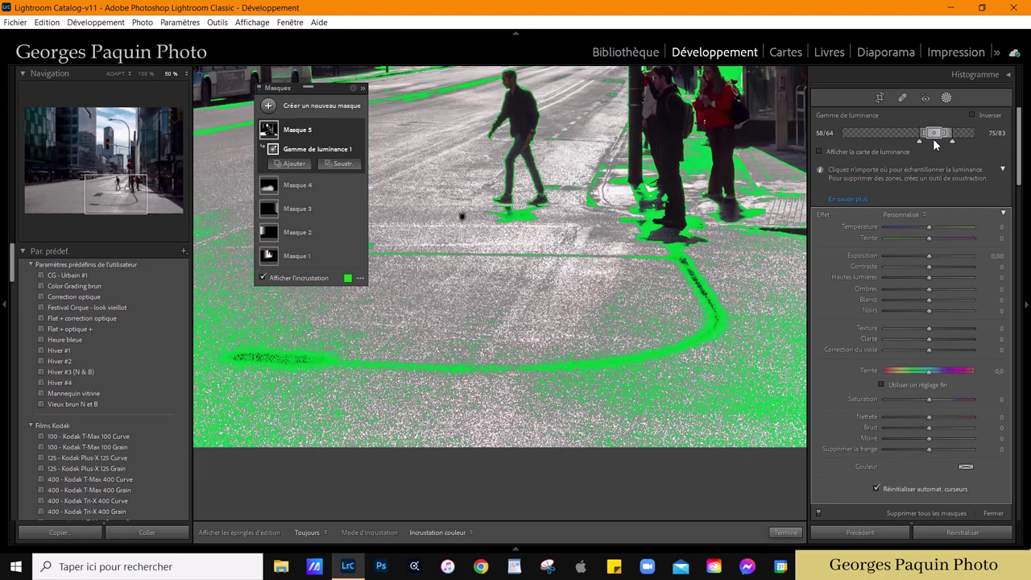
drag(919, 141, 931, 134)
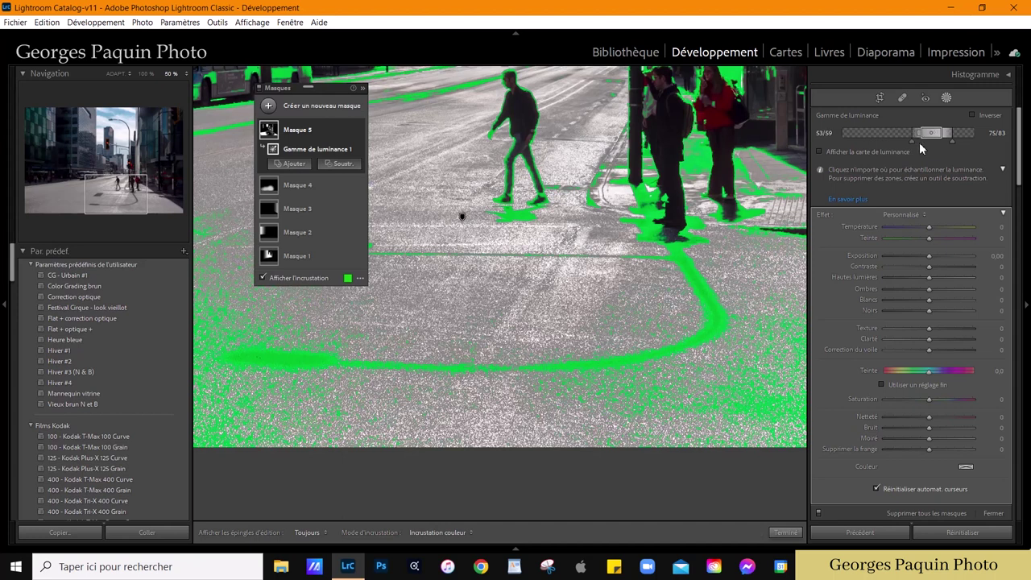
drag(920, 142, 947, 145)
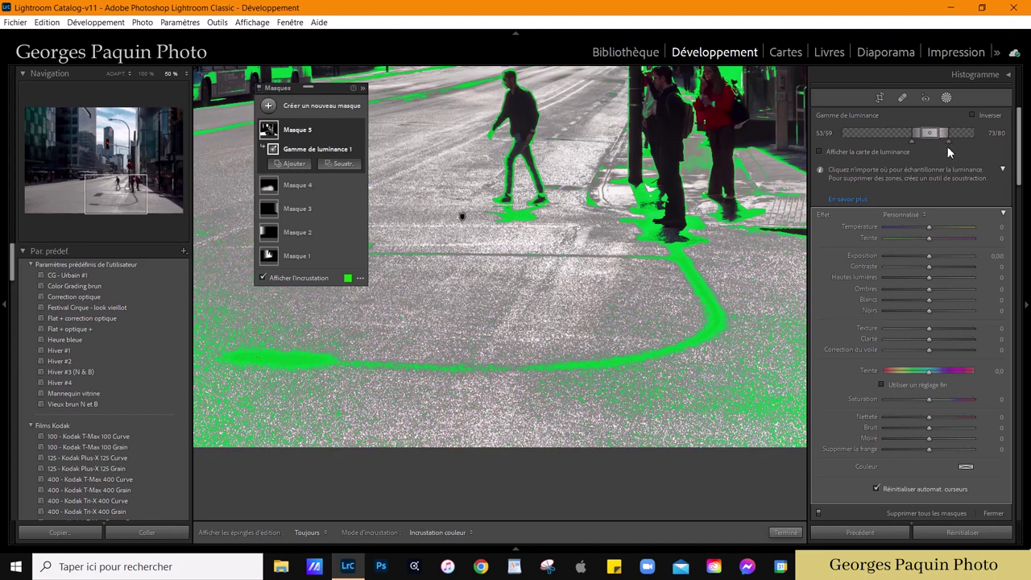
drag(949, 144, 946, 141)
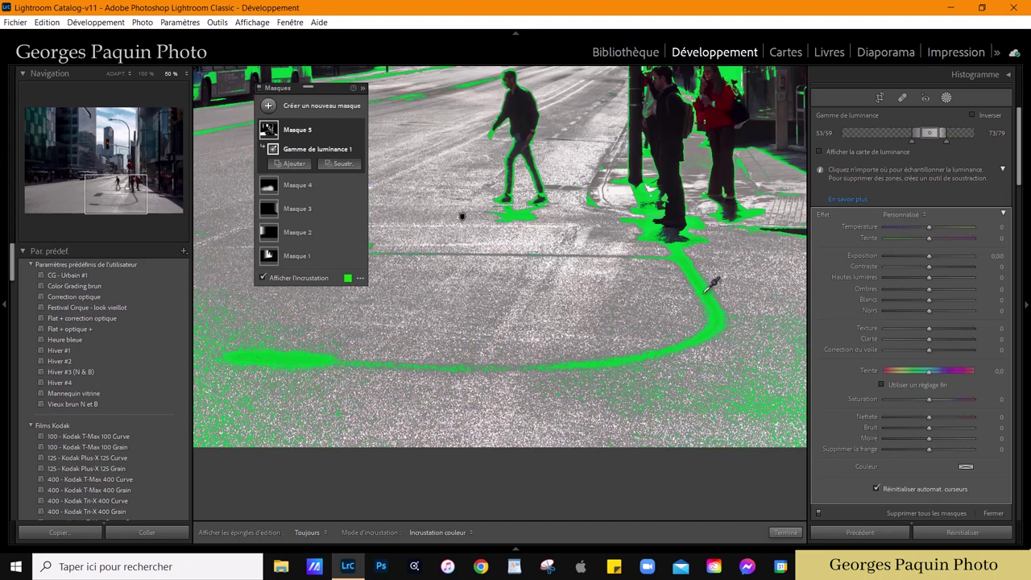
- Set Masque 5's Blacks to −70, judging with the overlay off and back on
click(303, 279)
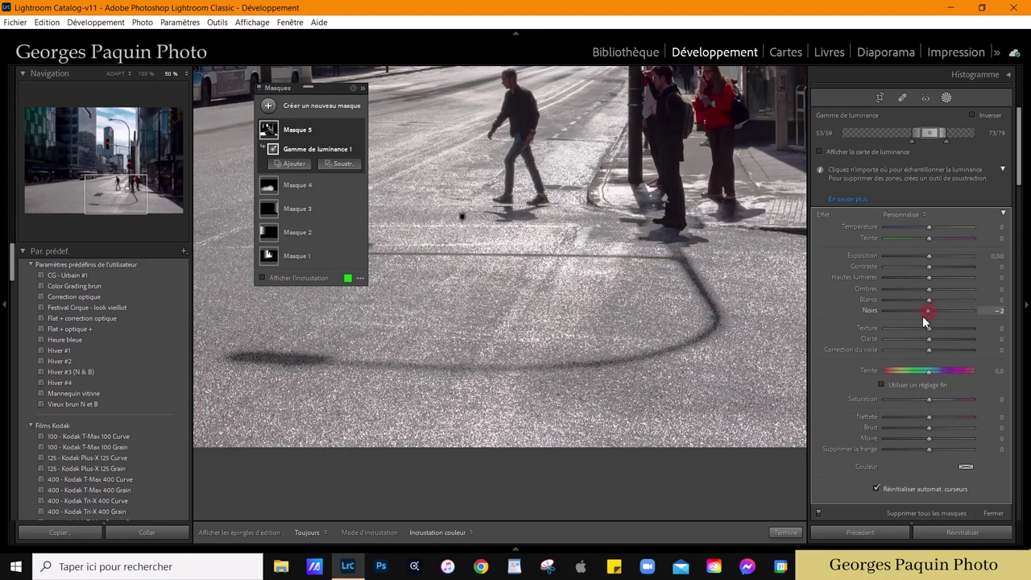
drag(924, 316, 895, 343)
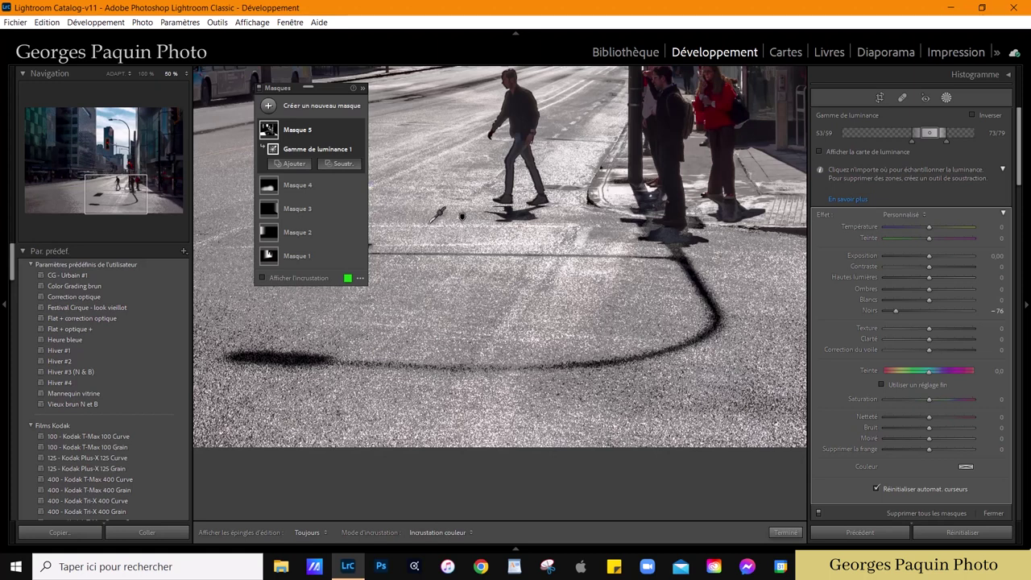
click(303, 278)
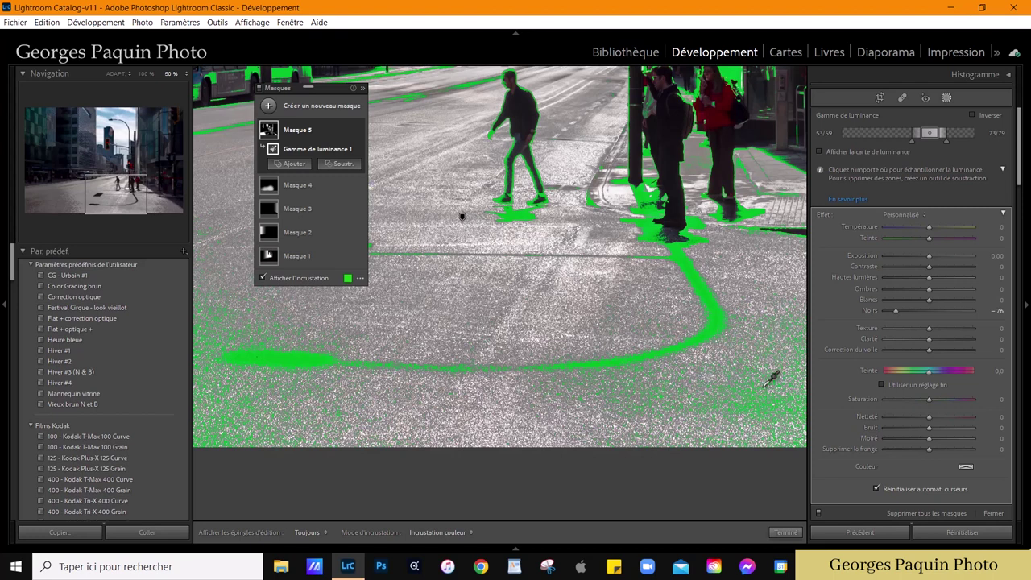
drag(895, 310, 903, 312)
- Intersect Masque 5 with a brush painted over the pole, square and thin-line shadows
mouse_move(318, 149)
key(alt)
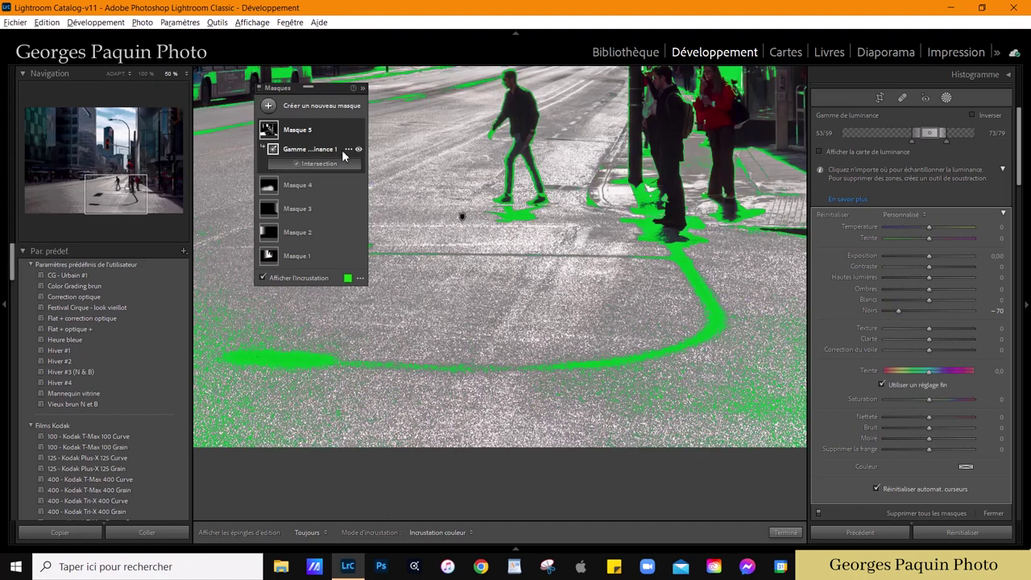
click(334, 165)
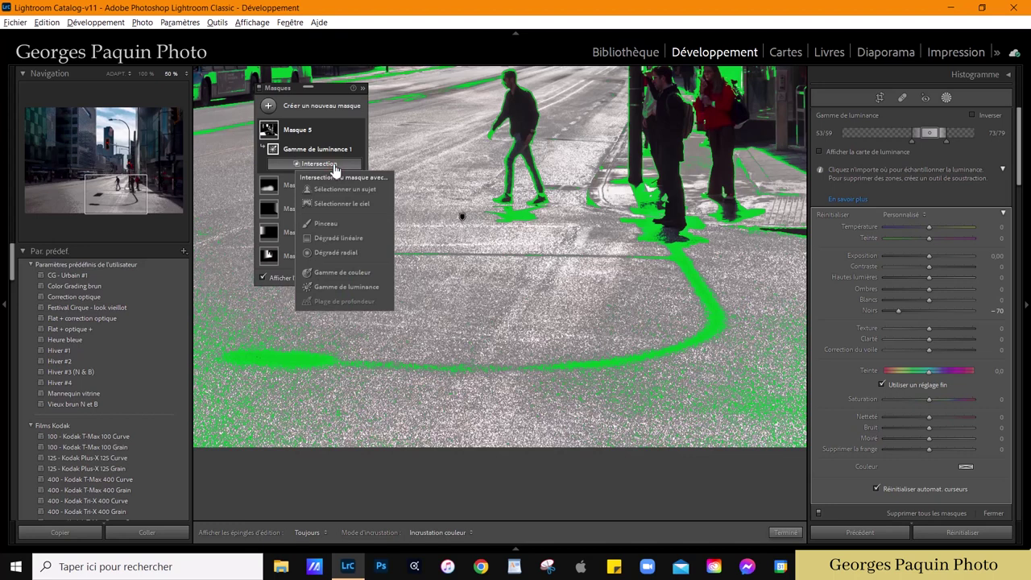
click(325, 224)
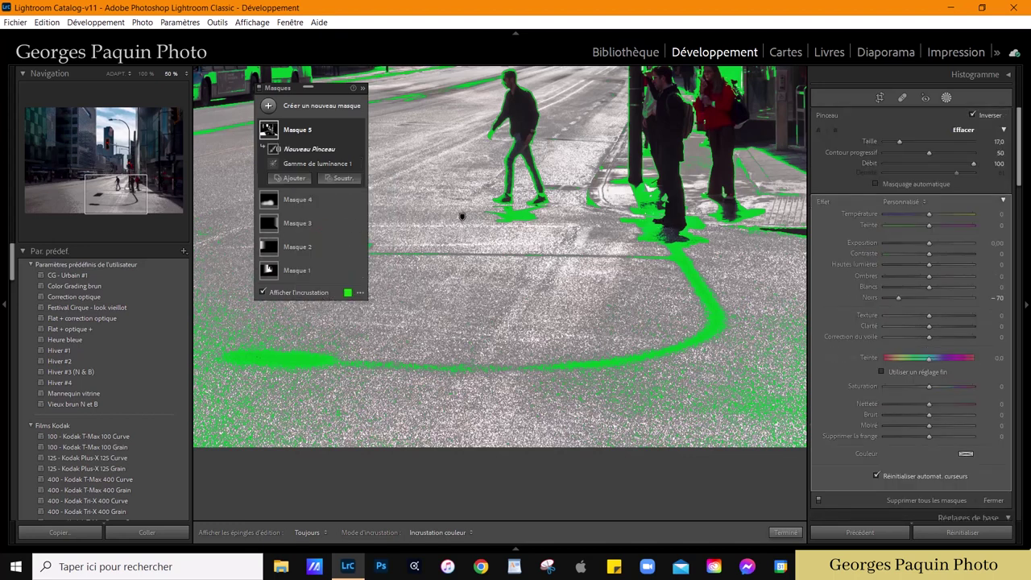
mouse_move(648, 207)
mouse_down()
mouse_move(721, 314)
mouse_move(613, 363)
mouse_move(226, 357)
mouse_up()
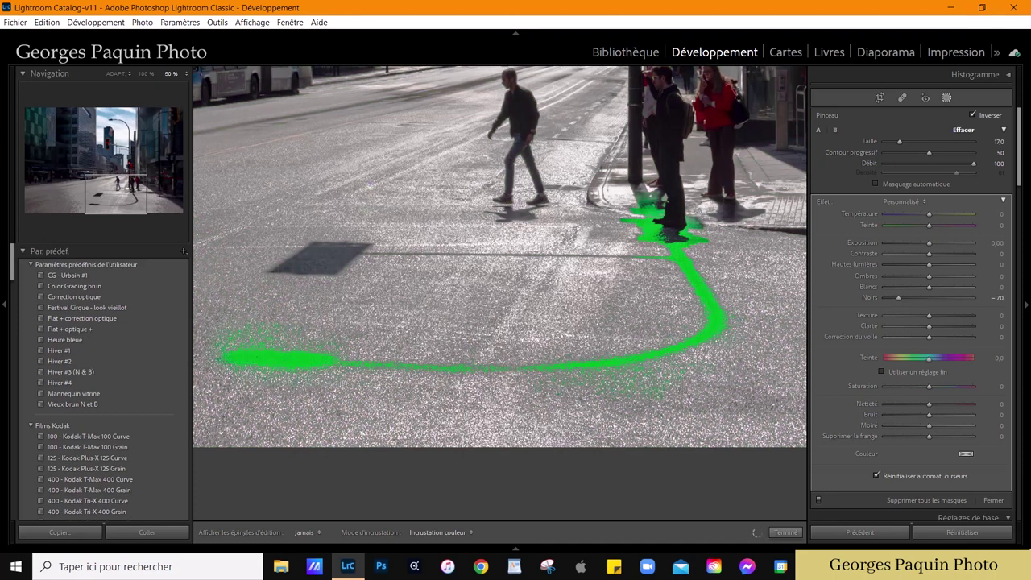
scroll(463, 218, down, 2)
key(h)
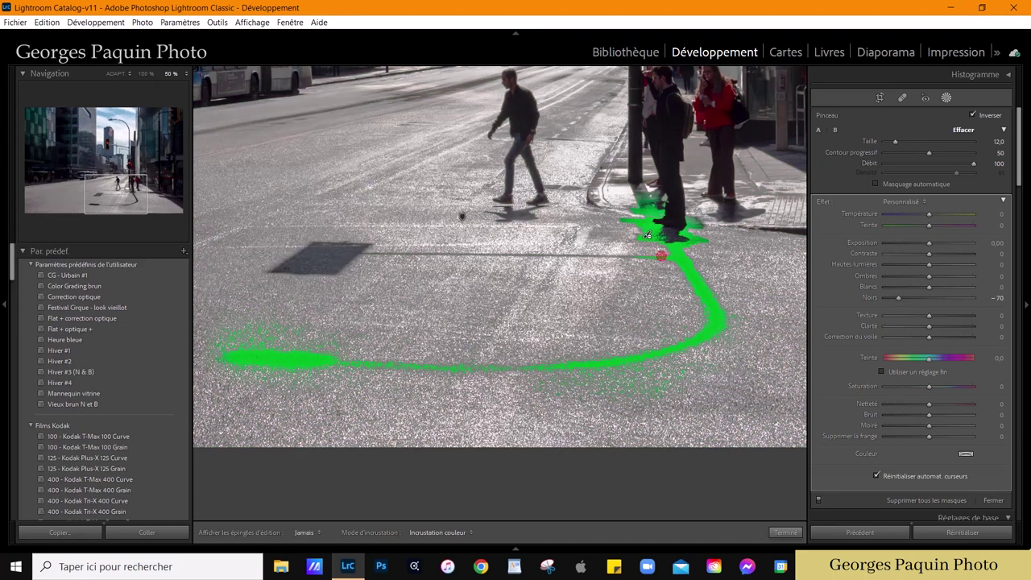
mouse_move(669, 254)
mouse_down()
mouse_move(346, 250)
mouse_move(278, 266)
mouse_up()
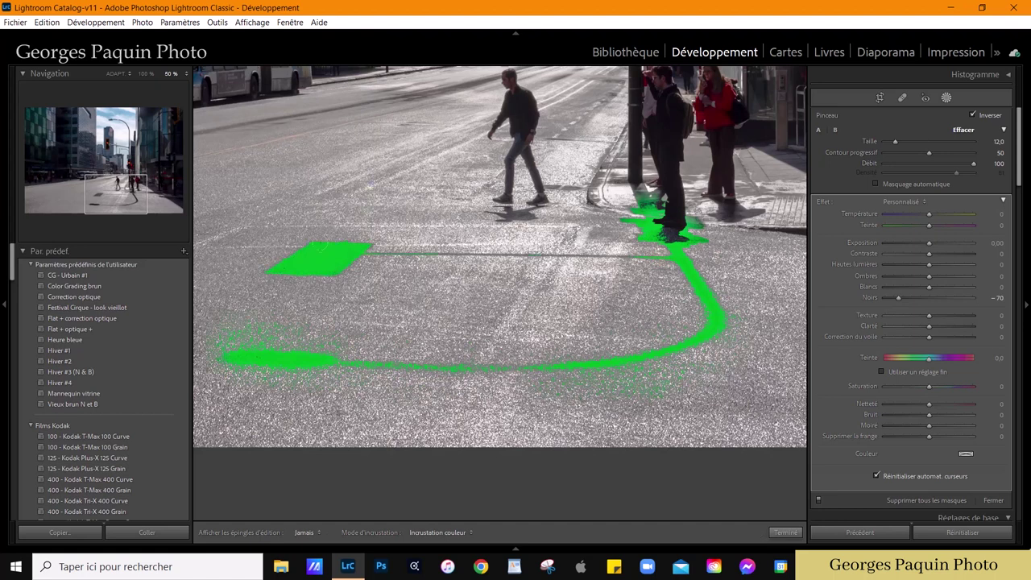
key(h)
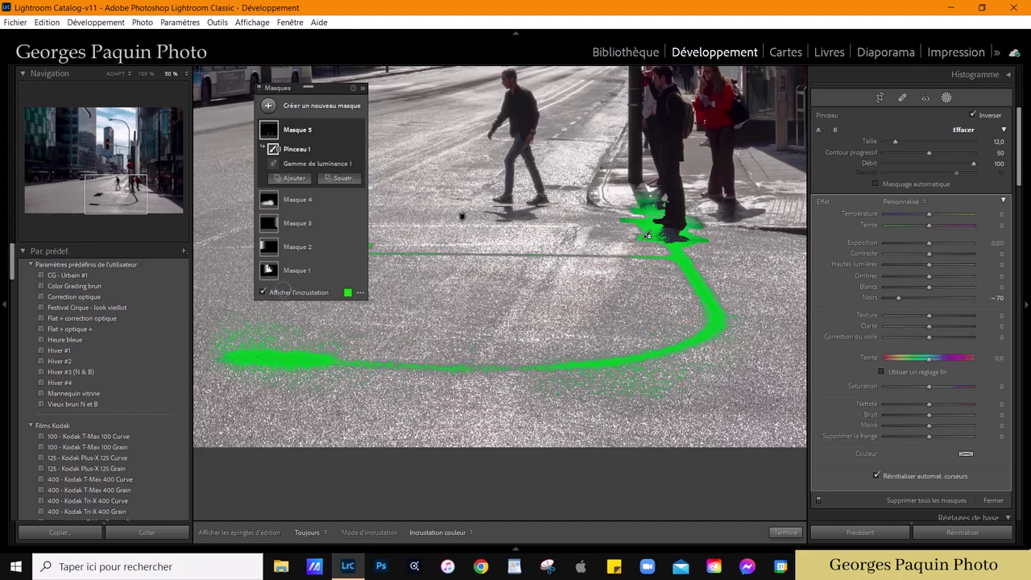
- At 100% on the sign's shadow, erase stray speckles with a flow-100 subtract brush
click(315, 294)
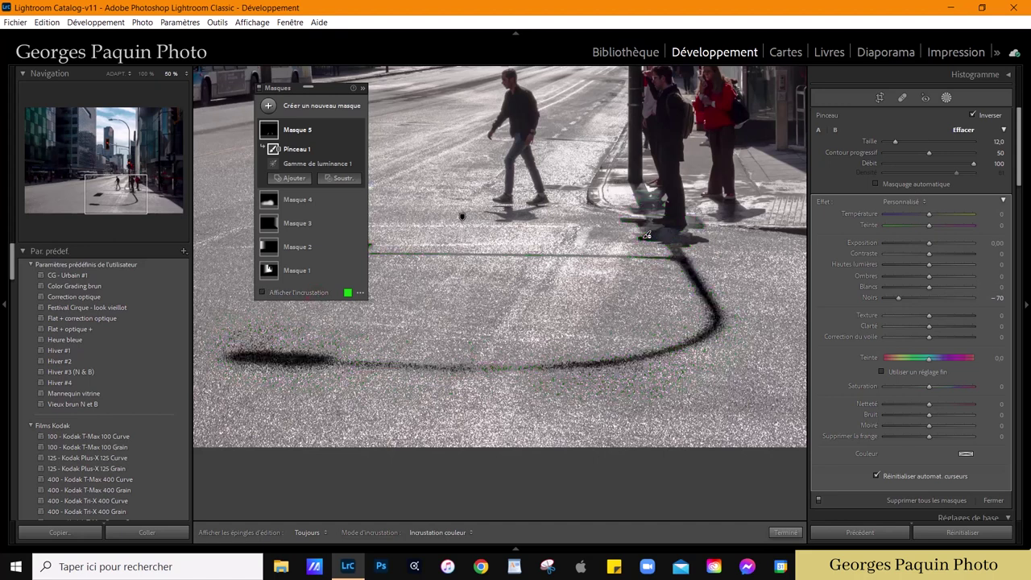
click(145, 74)
drag(340, 391, 709, 354)
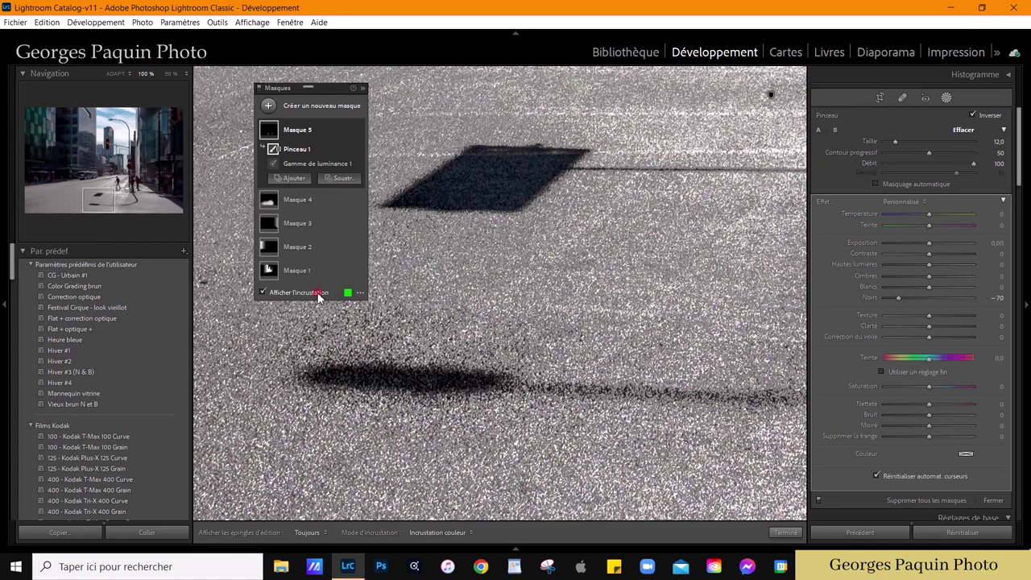
click(316, 294)
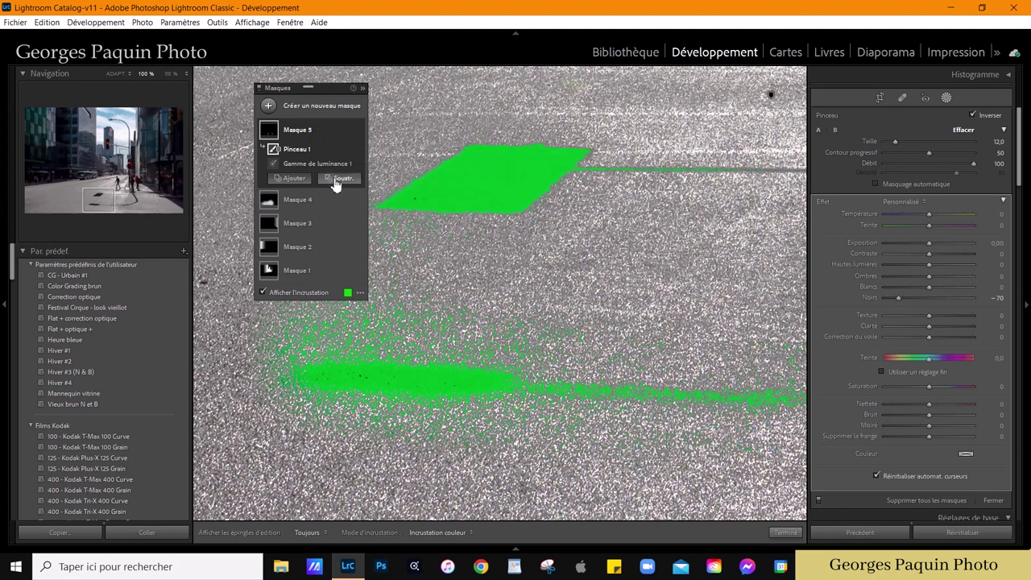
click(340, 178)
click(354, 239)
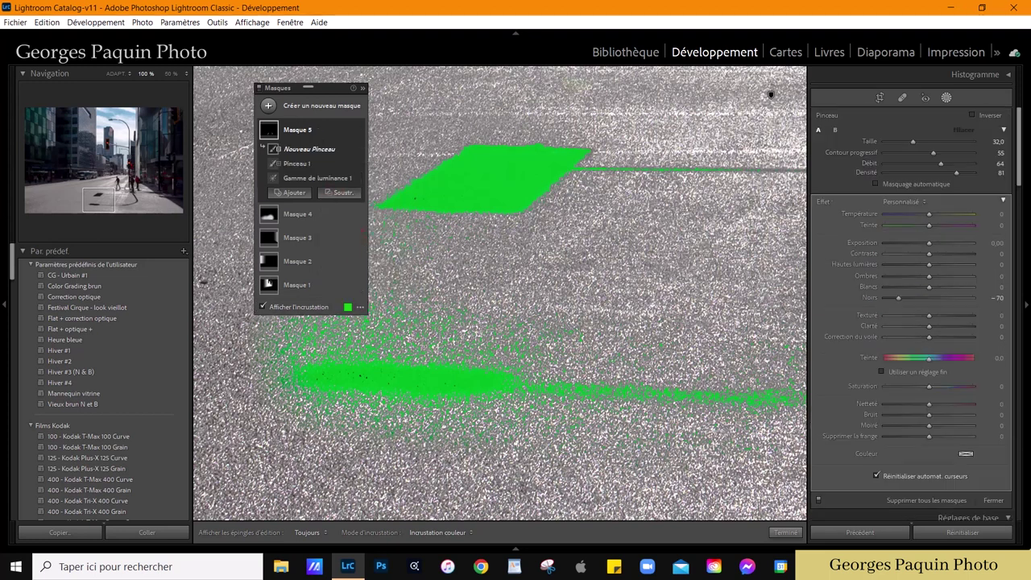
mouse_move(941, 164)
mouse_down()
mouse_move(973, 164)
mouse_move(976, 173)
mouse_up()
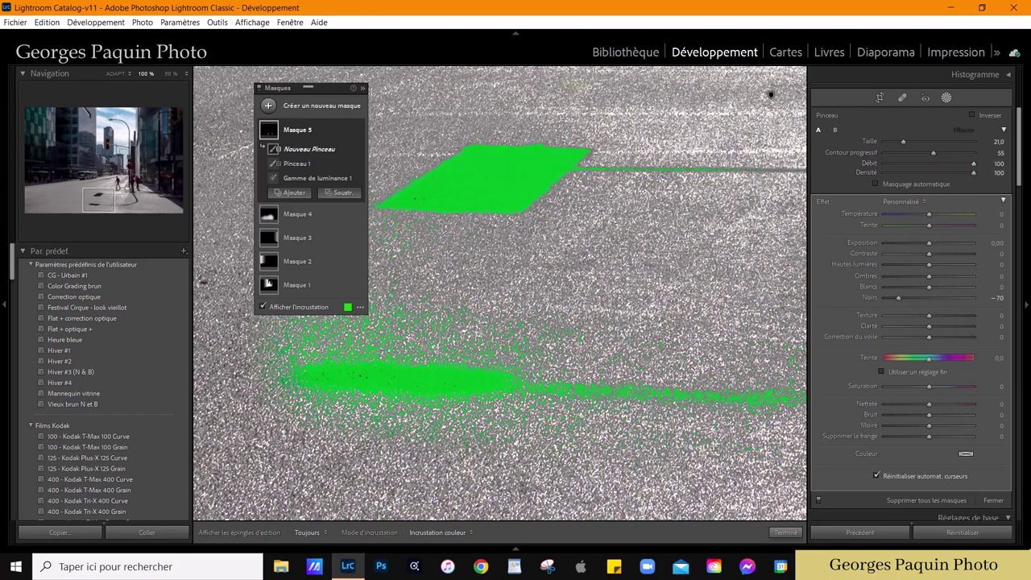
key(h)
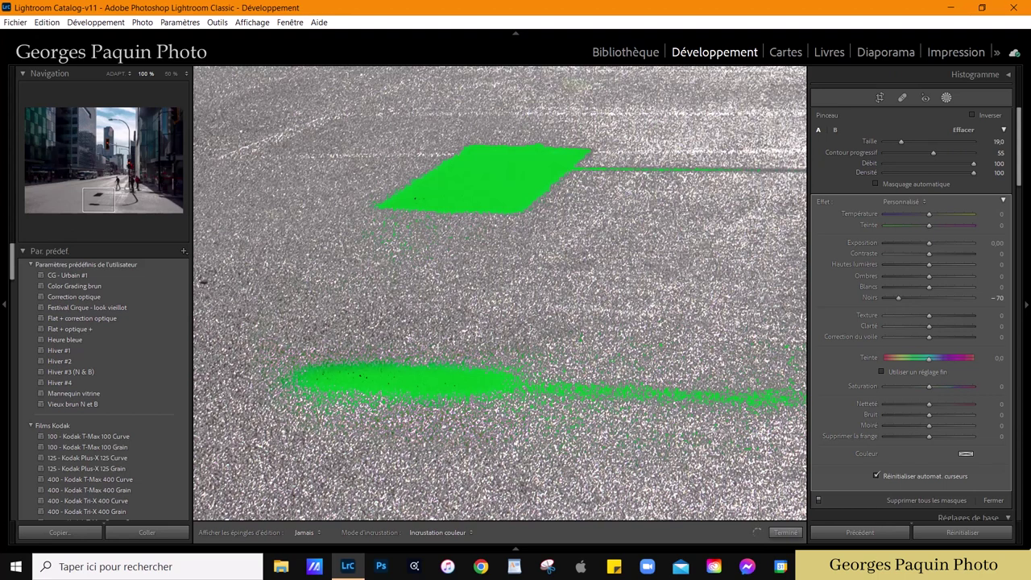
key(h)
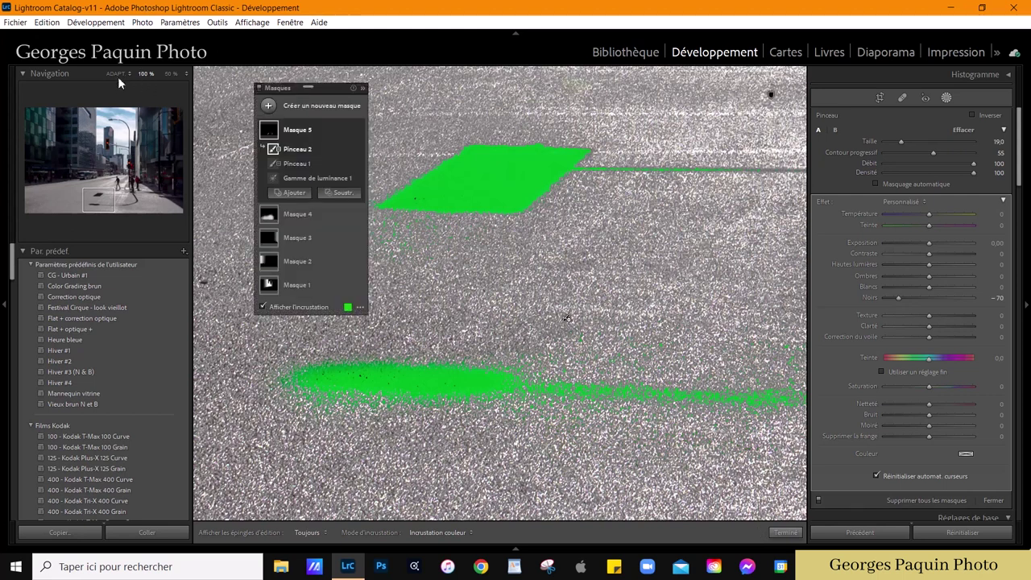
- Fit the photo in view and ease Masque 5's Blacks from −70 to −62
click(115, 74)
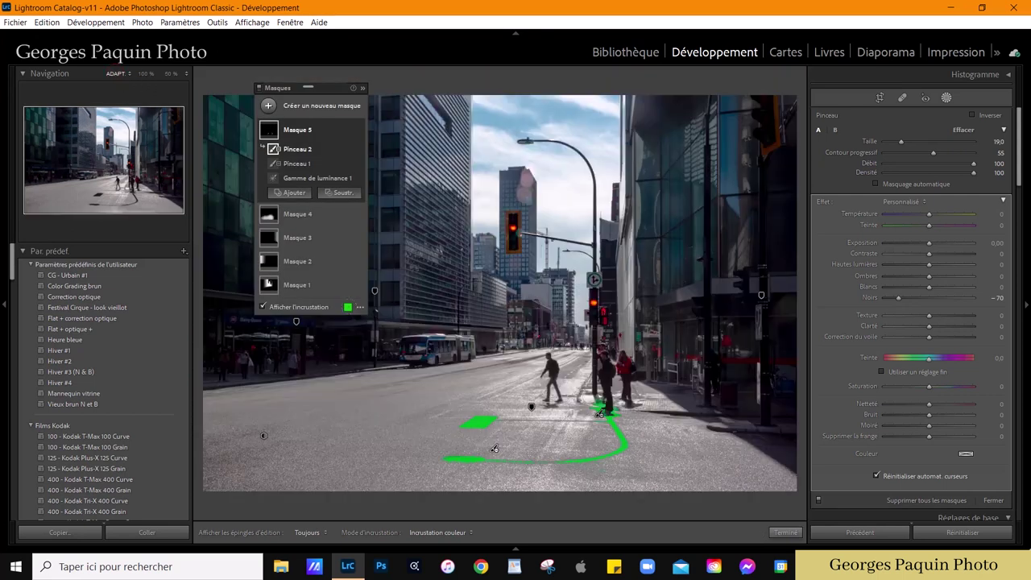
click(305, 309)
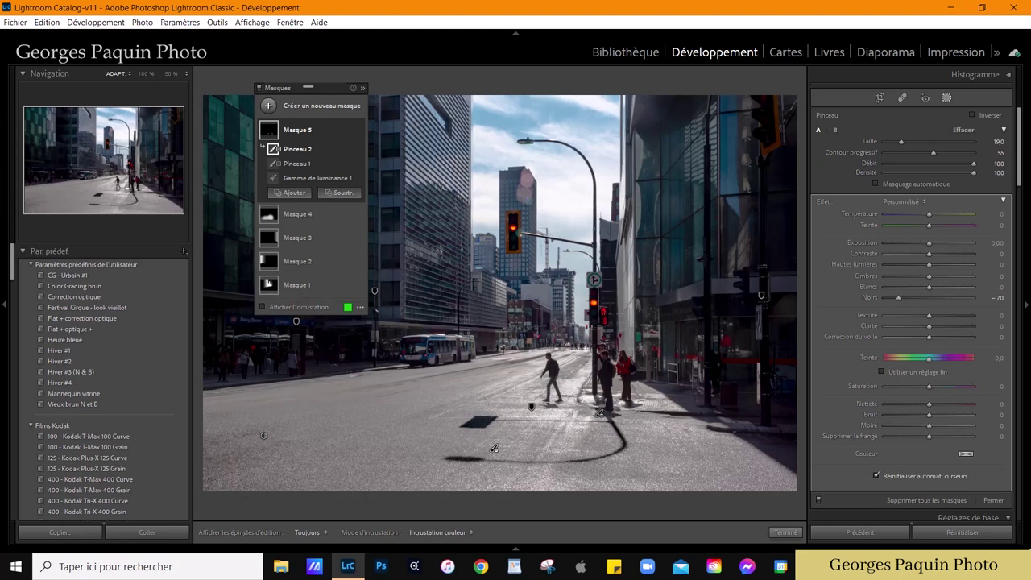
drag(900, 298, 904, 296)
- Leave masking and warm the white balance temperature to 6130
click(786, 533)
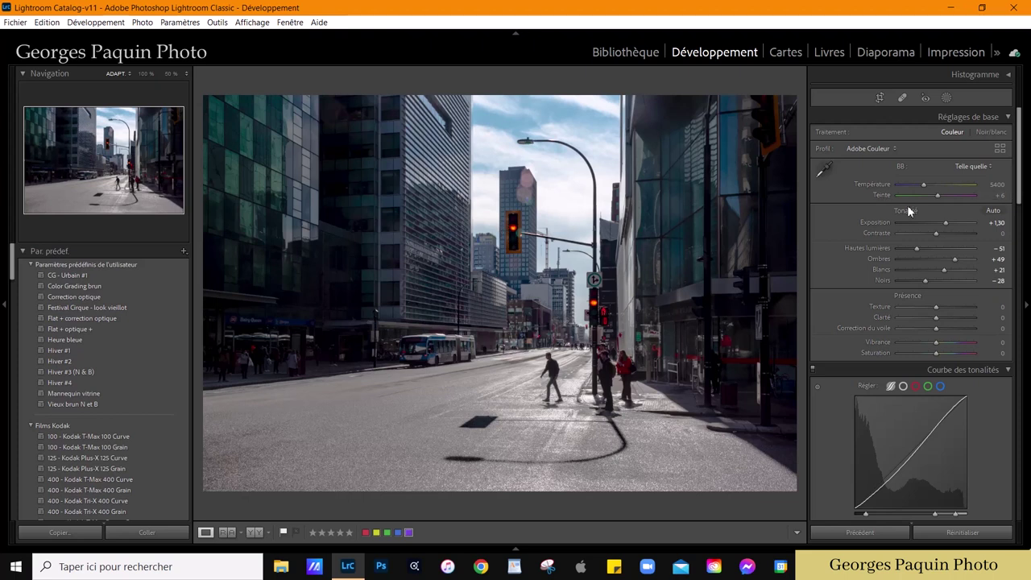
click(924, 185)
drag(924, 185, 925, 184)
key(Up)
key(Down)
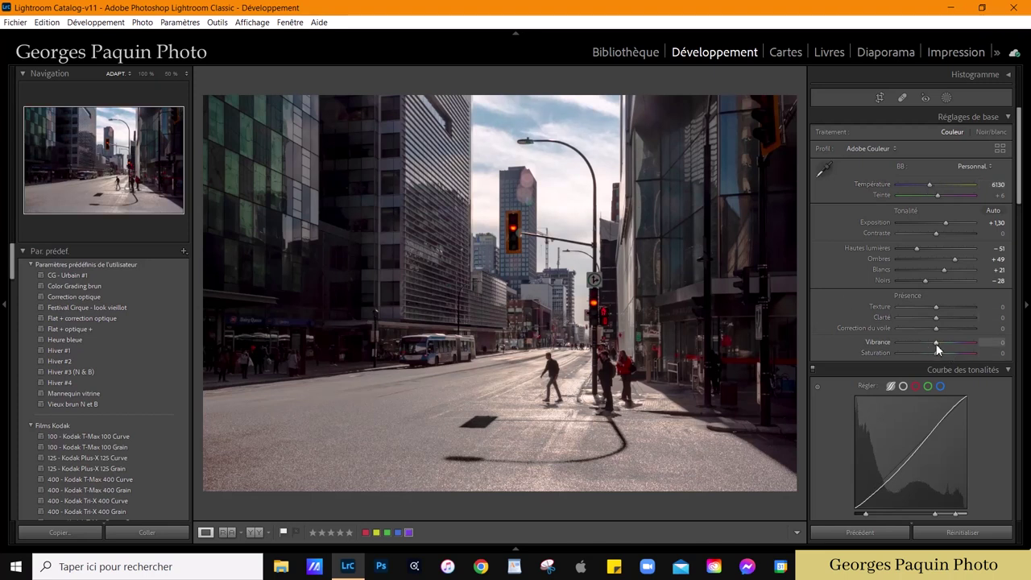
- Set Vibrance to −30 and Saturation to +25, and raise Contrast to +11
key(Down)
key(Down)
key(Down)
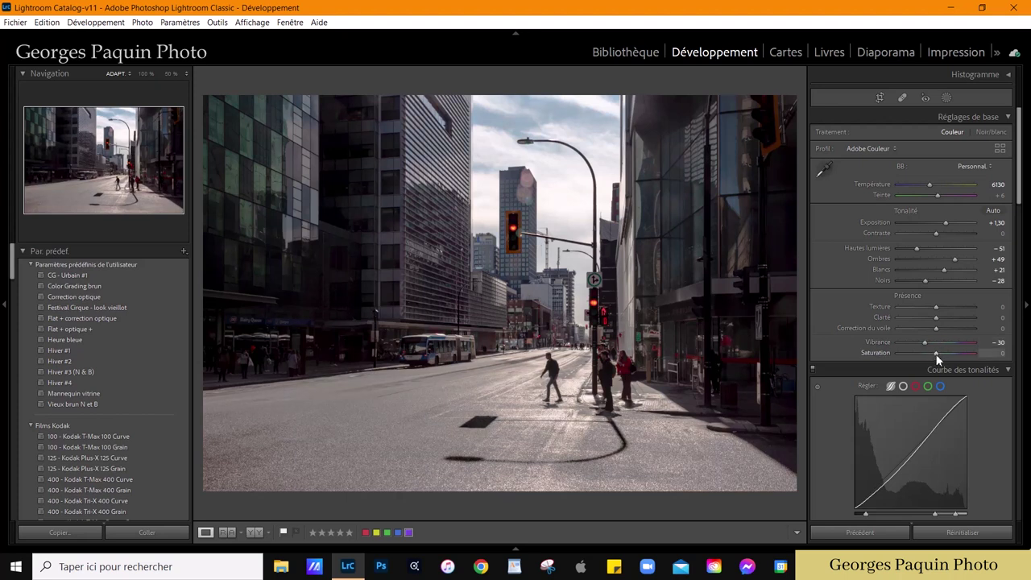
key(Down)
key(Down)
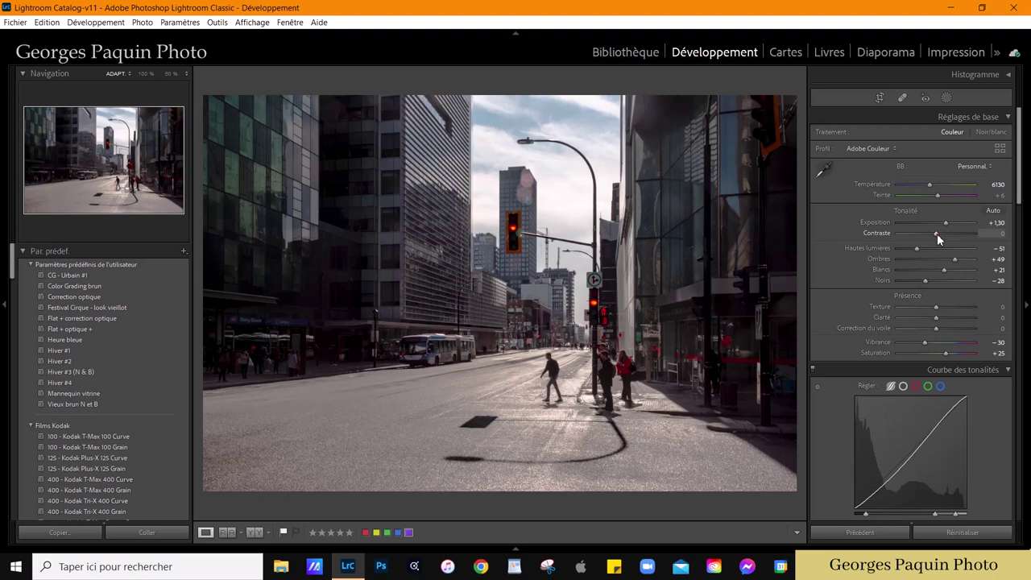
drag(938, 239, 940, 238)
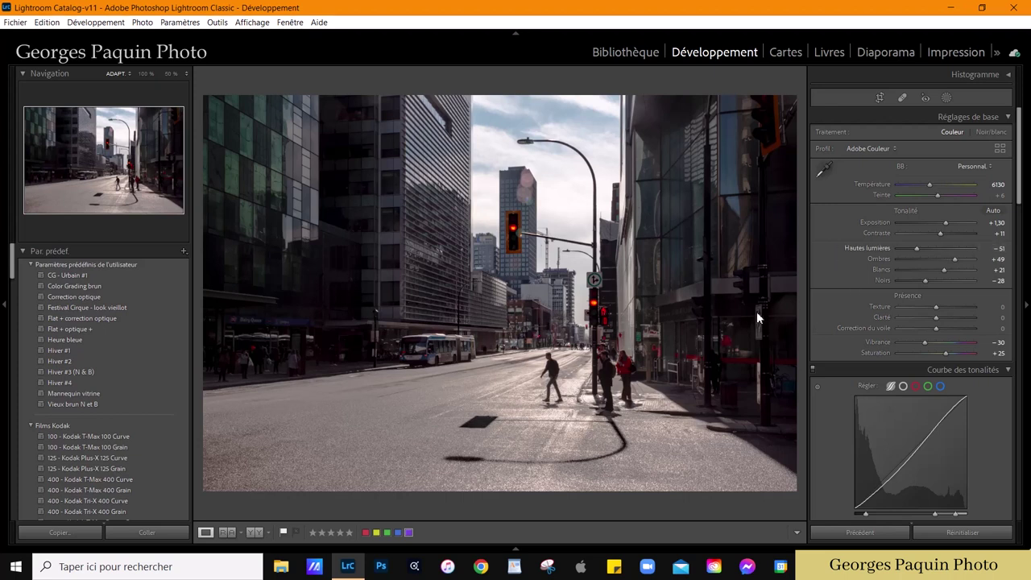
- Pull down the highlights on the blue tone-curve channel
scroll(822, 264, down, 5)
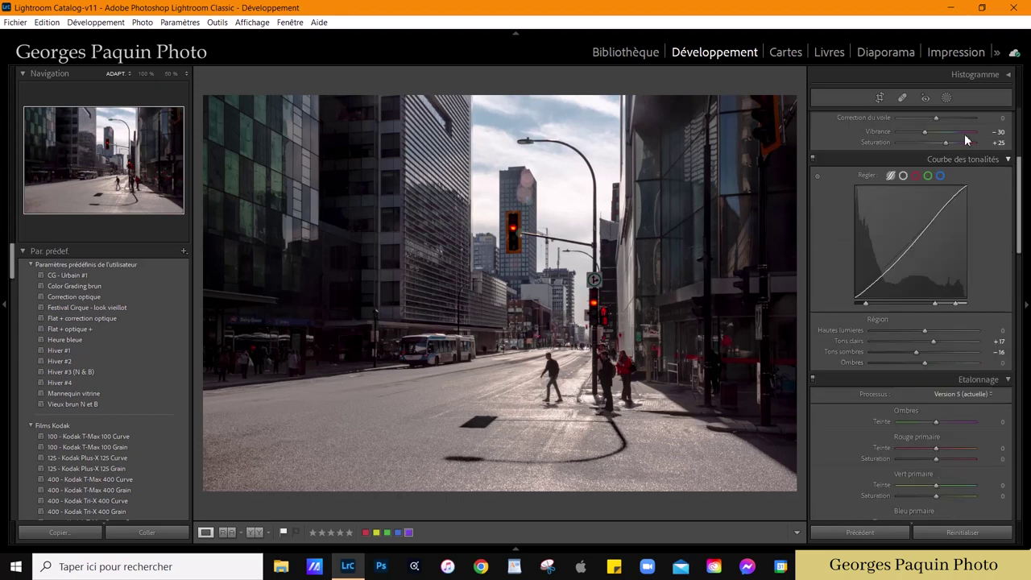
click(941, 176)
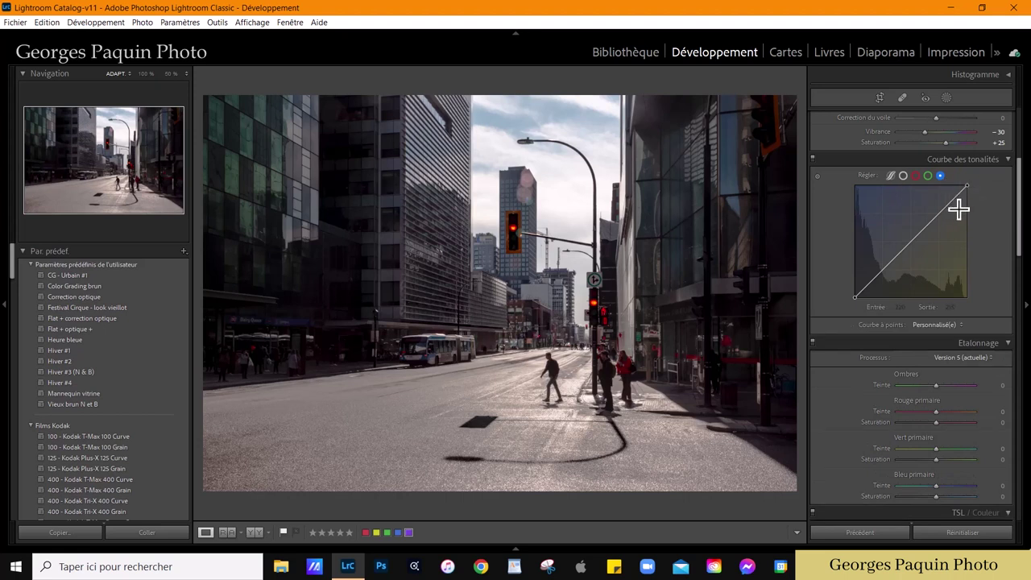
key(alt)
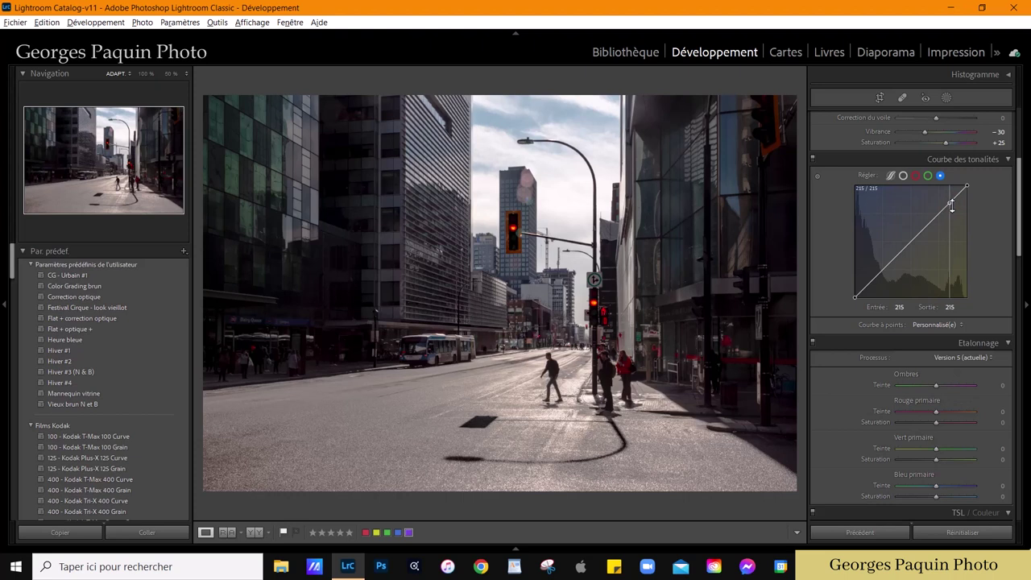
drag(952, 206, 958, 217)
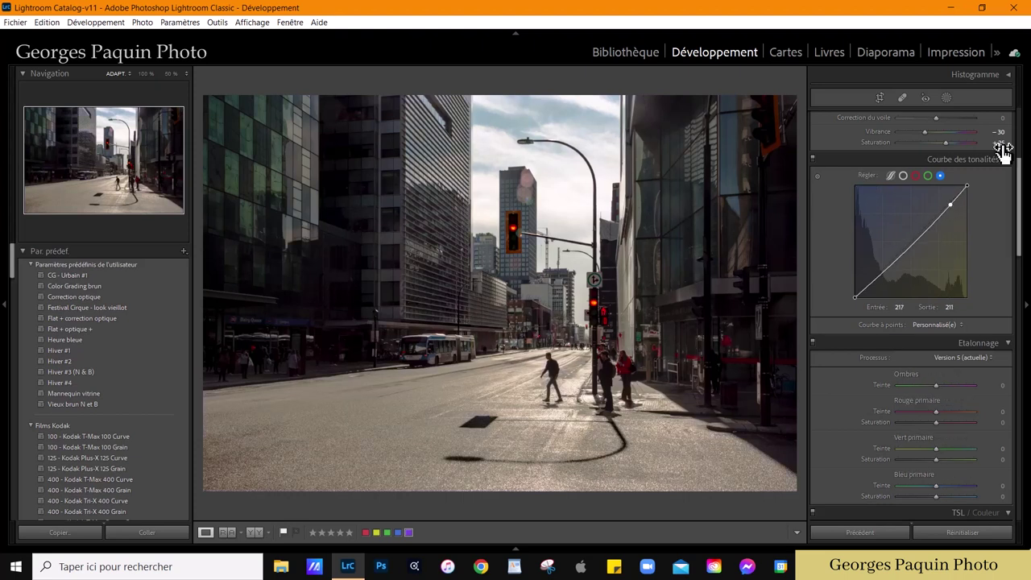
- Add a midtone point on the green curve and lower it slightly toward magenta
click(929, 177)
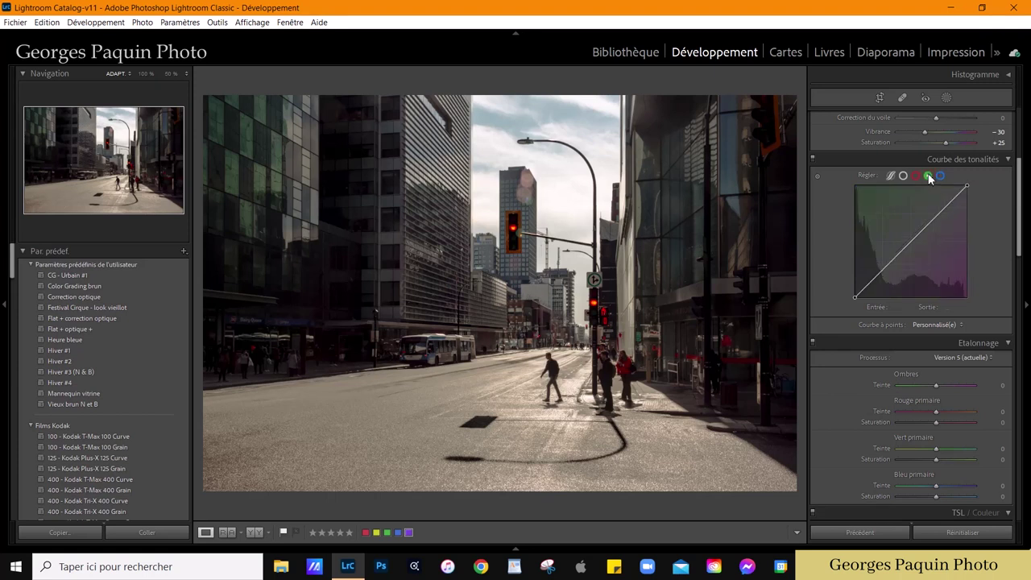
key(alt)
click(915, 242)
drag(914, 241, 916, 244)
- Raise a shadow point on the red curve and anchor a midpoint on the diagonal
click(917, 175)
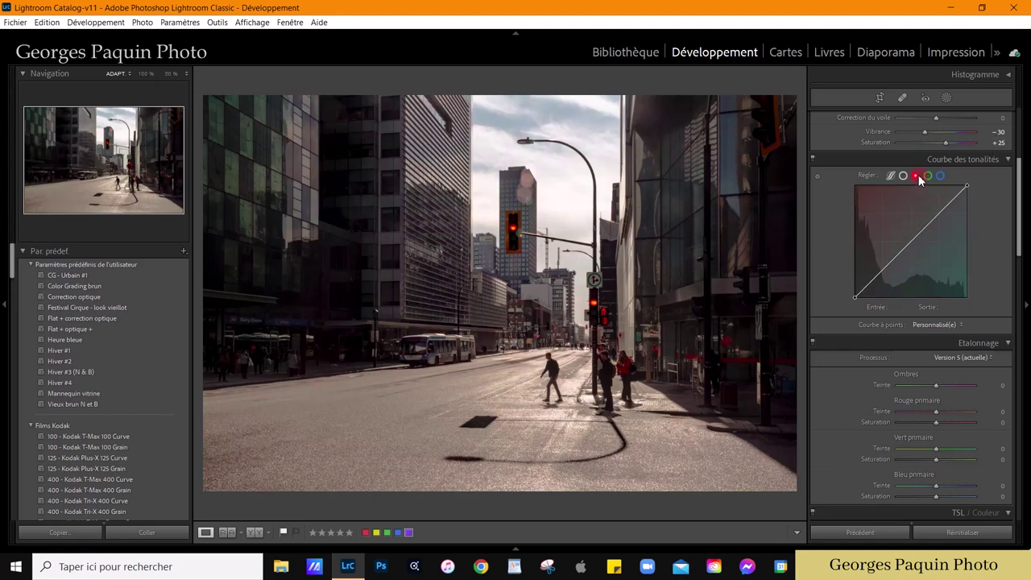
click(870, 286)
key(Up)
drag(870, 290, 869, 292)
key(Up)
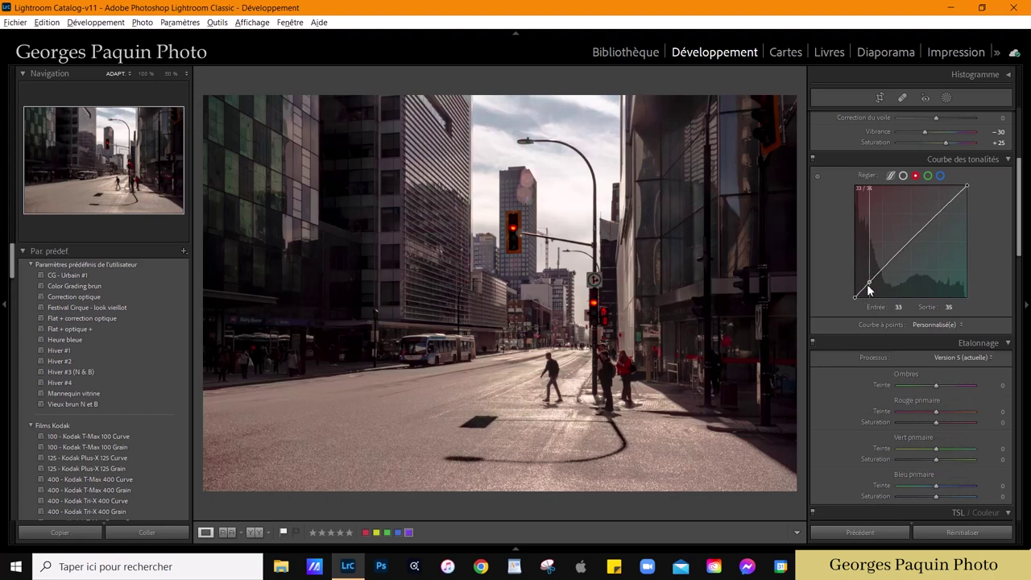
click(910, 242)
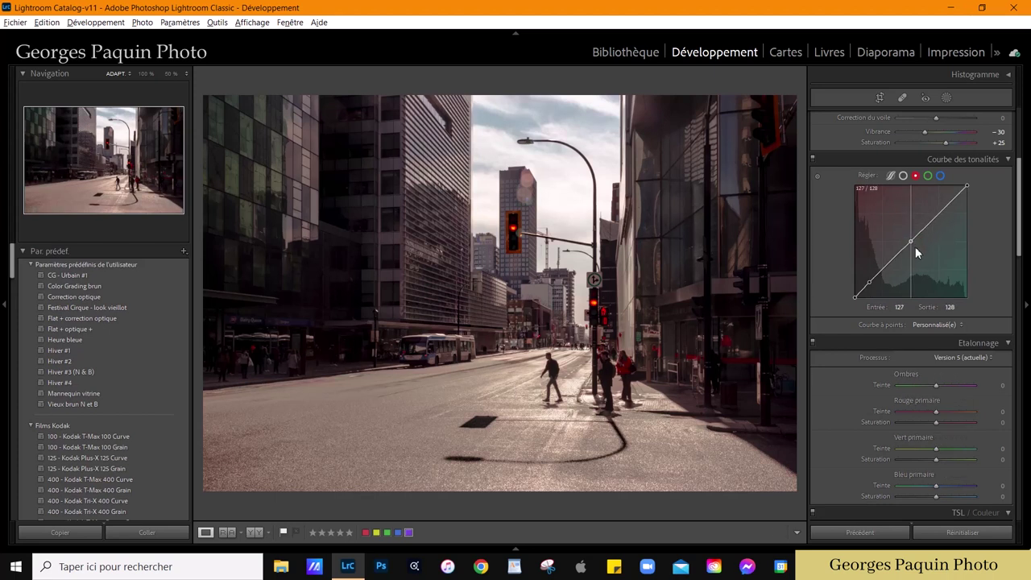
drag(911, 241, 917, 248)
- Tint the shadows pink-magenta at saturation 5 in Color Grading
scroll(820, 272, down, 5)
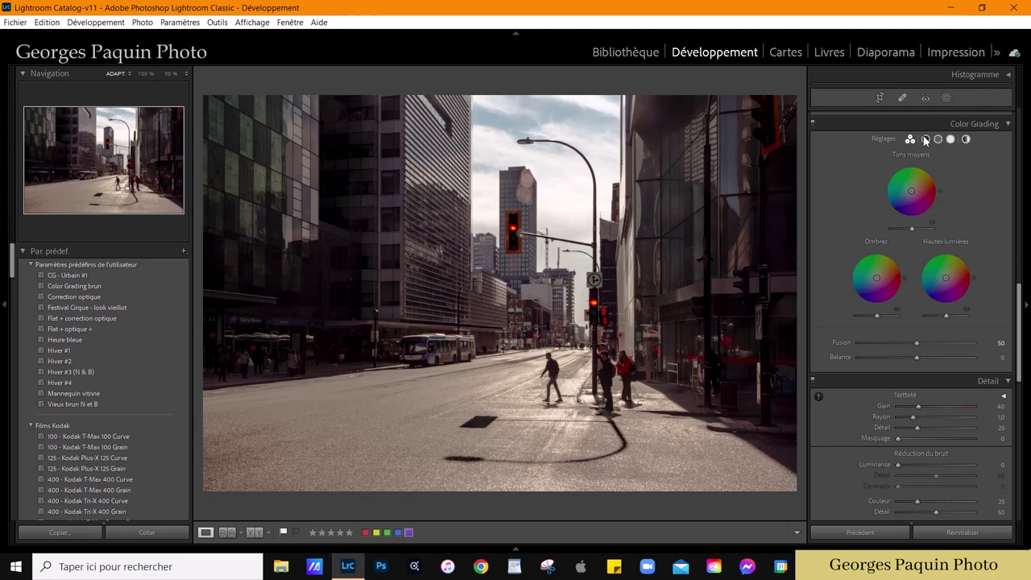
click(926, 139)
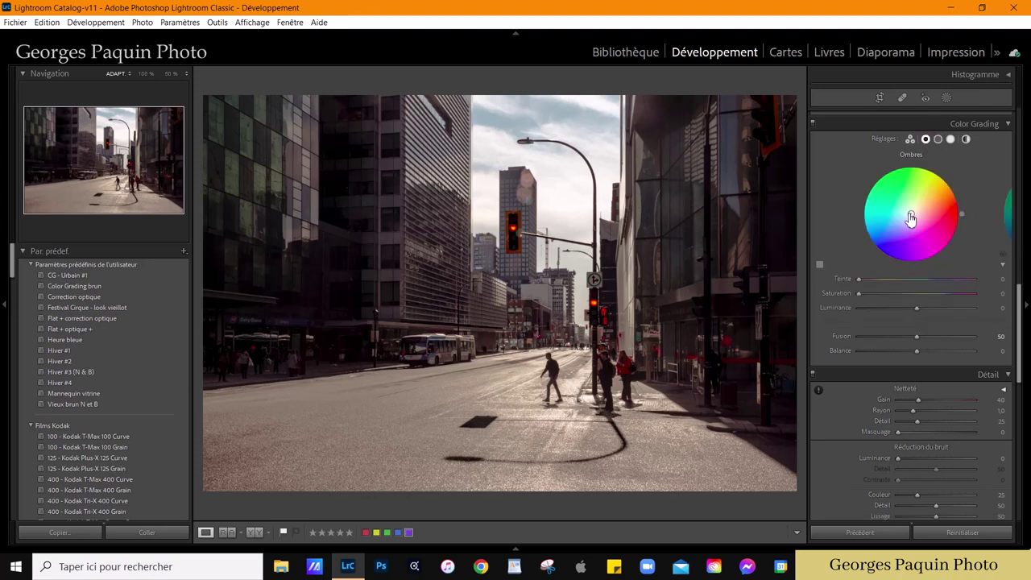
drag(911, 214, 960, 226)
mouse_move(875, 292)
mouse_down()
mouse_move(869, 298)
mouse_move(907, 319)
mouse_up()
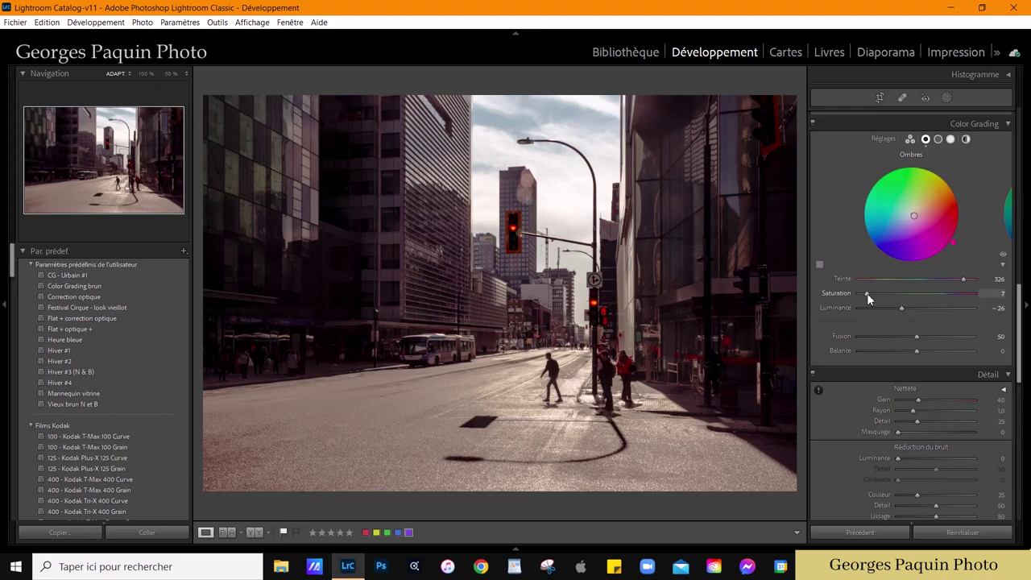
drag(866, 294, 864, 296)
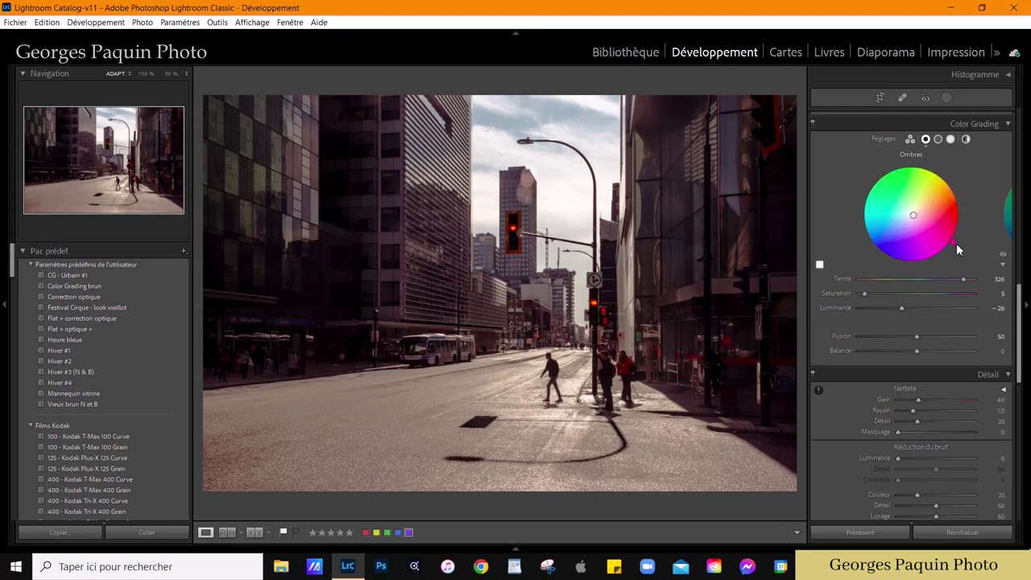
- Give the midtones hue 47, saturation 5 and luminance +14
click(939, 139)
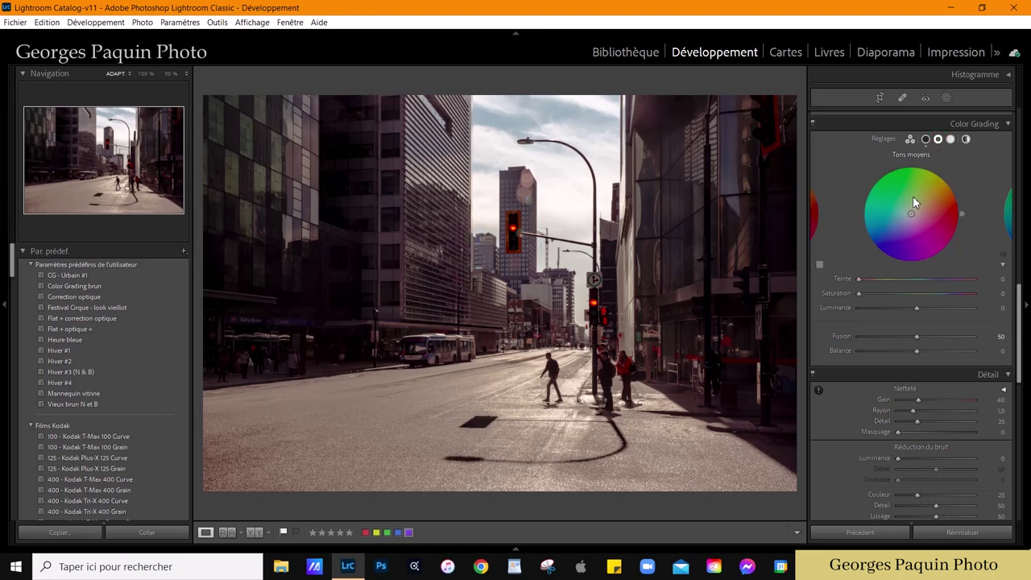
mouse_move(914, 219)
mouse_down()
mouse_move(863, 198)
mouse_move(895, 165)
mouse_move(930, 167)
mouse_up()
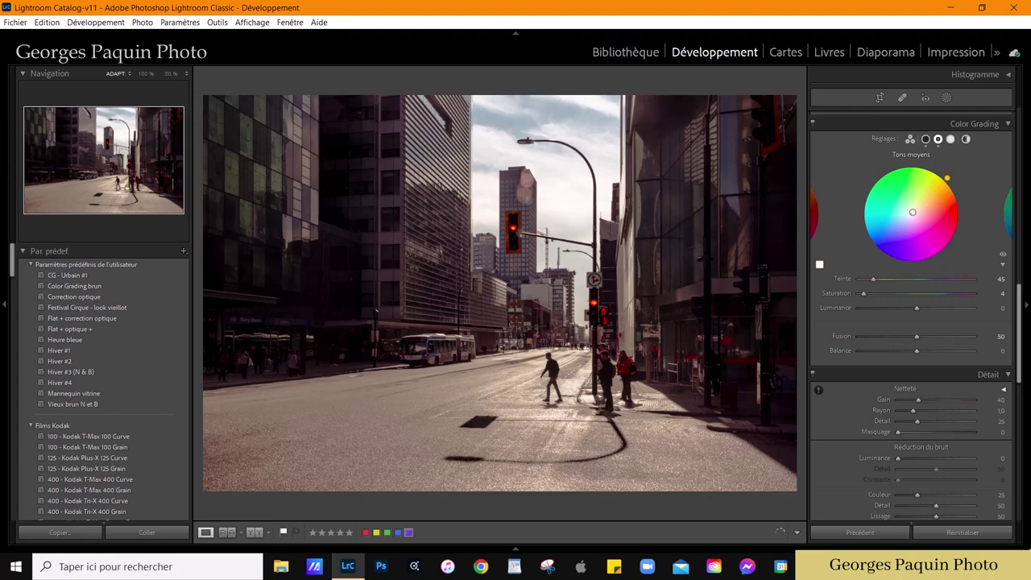
drag(862, 294, 864, 296)
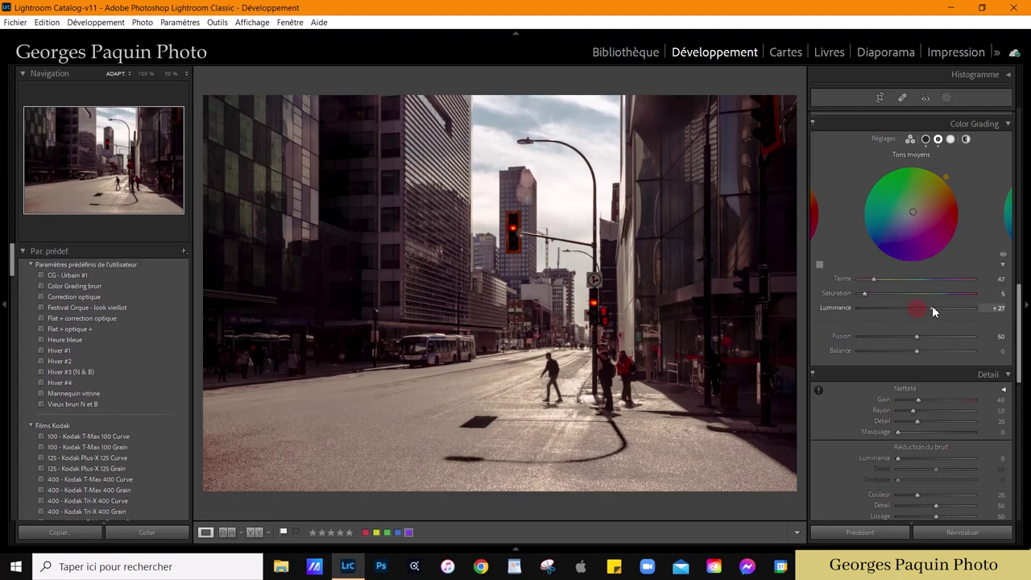
drag(932, 306, 925, 312)
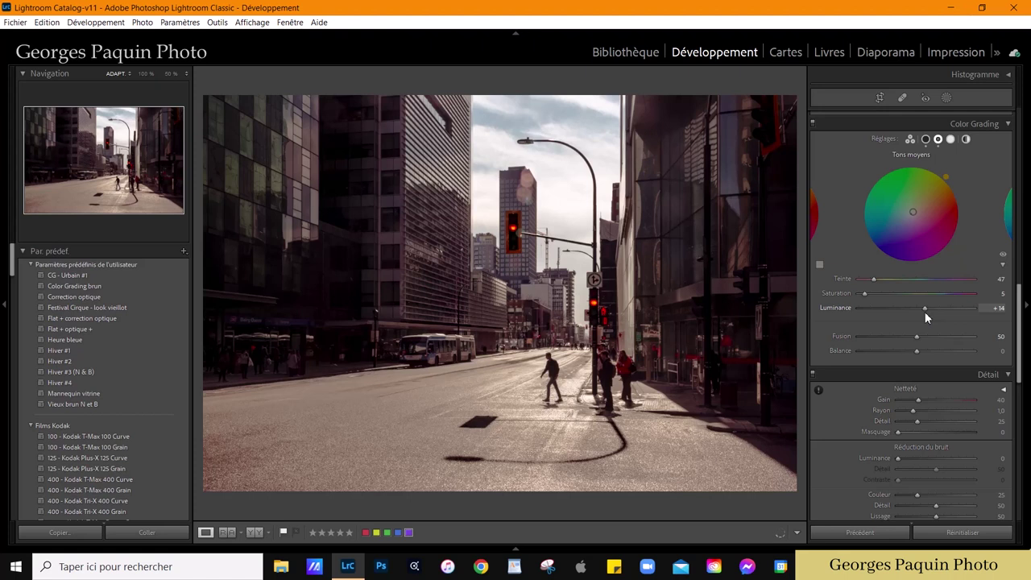
- Tint the highlights warm at saturation 9, set balance −31 and blending 70
click(950, 140)
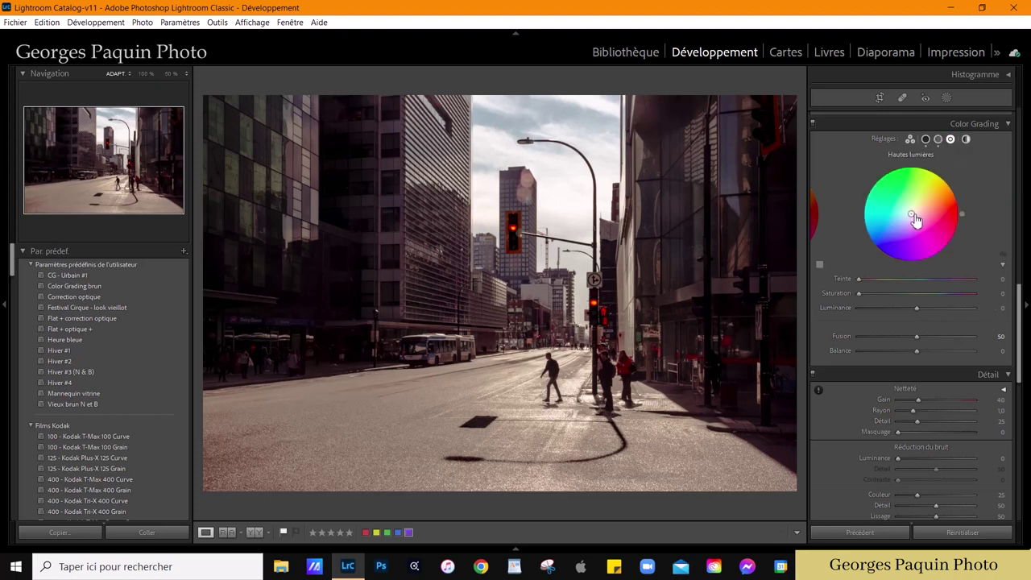
drag(912, 216, 915, 209)
drag(873, 293, 919, 309)
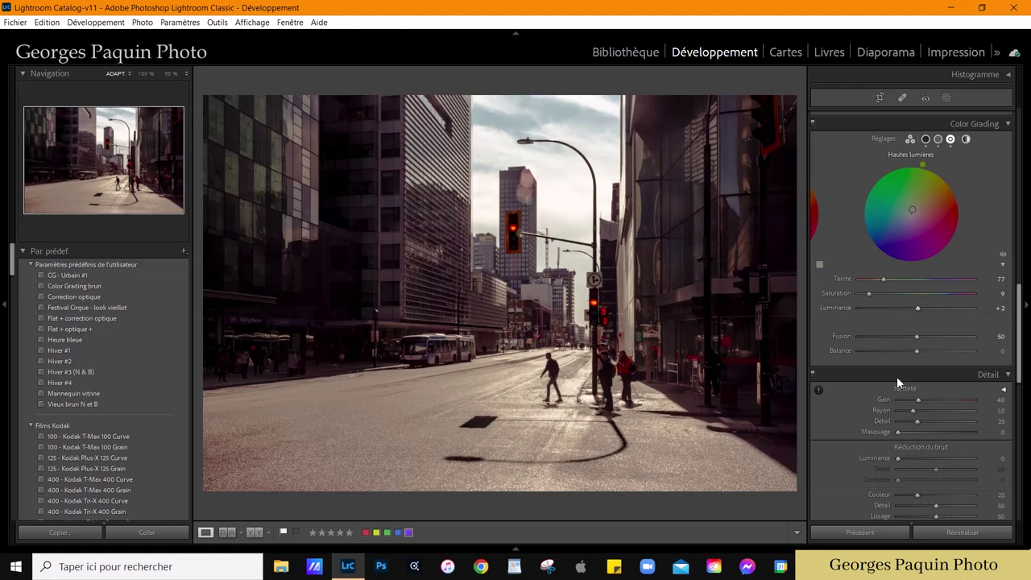
drag(917, 350, 898, 352)
click(925, 139)
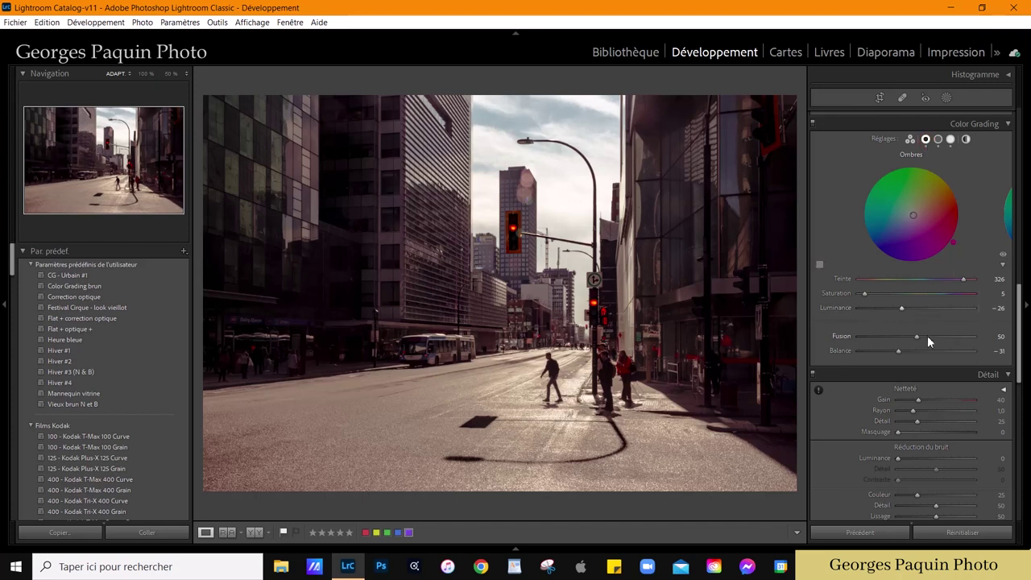
drag(935, 338, 943, 338)
- Create a Select Sky mask, darken its exposure, deepen blacks and add contrast
click(947, 98)
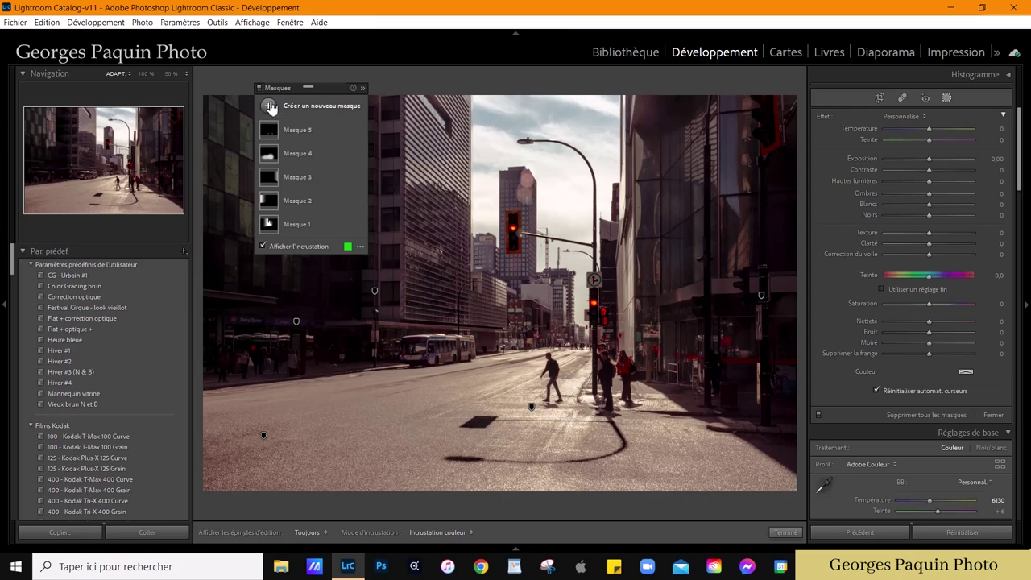
click(274, 108)
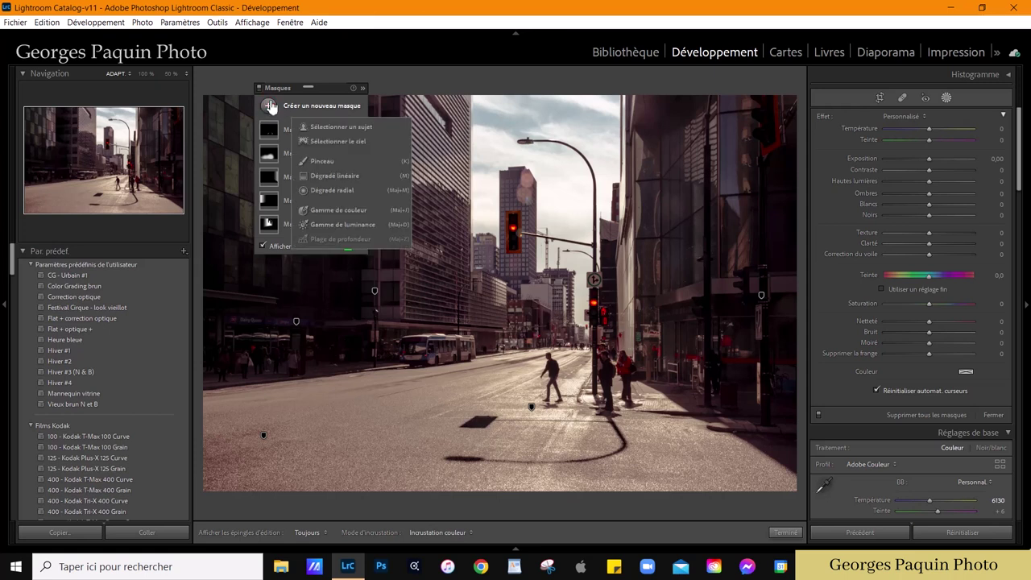
click(356, 142)
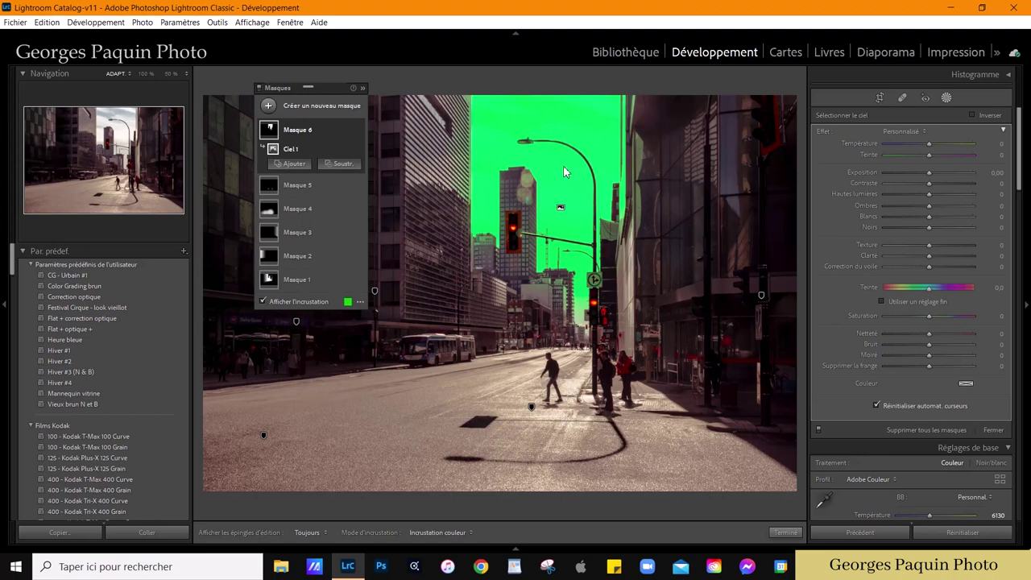
click(308, 302)
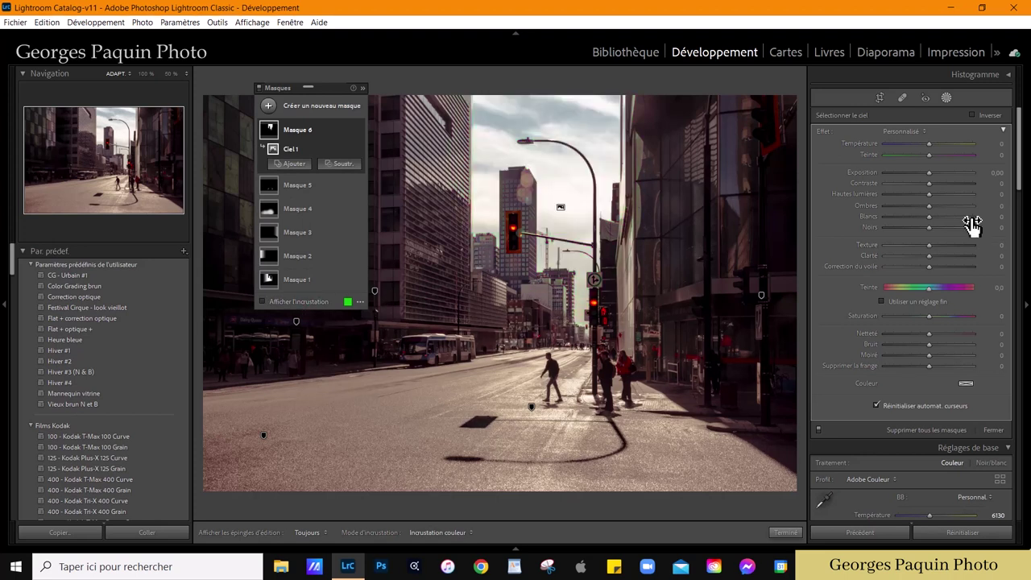
drag(930, 175, 926, 176)
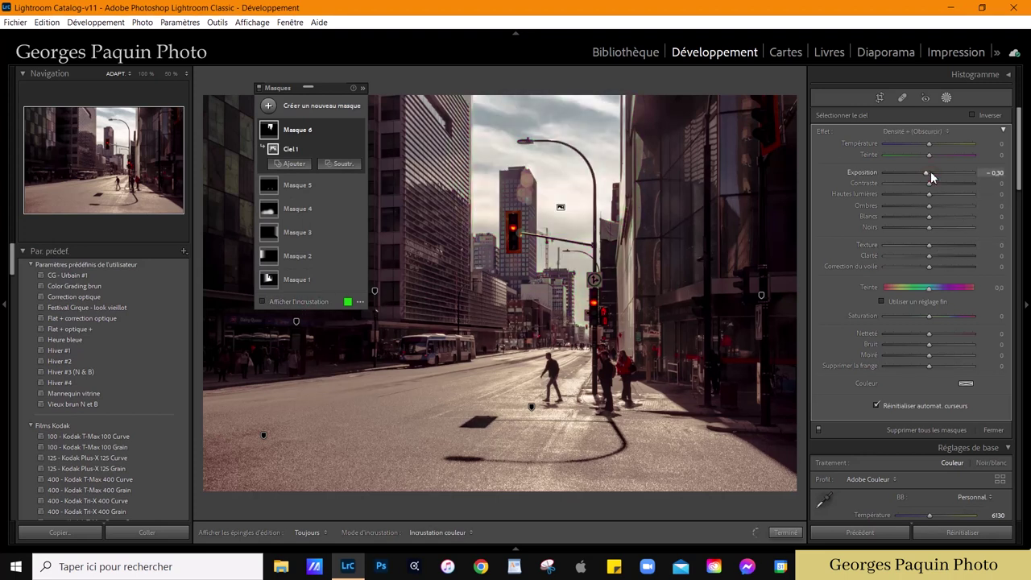
drag(930, 230, 905, 258)
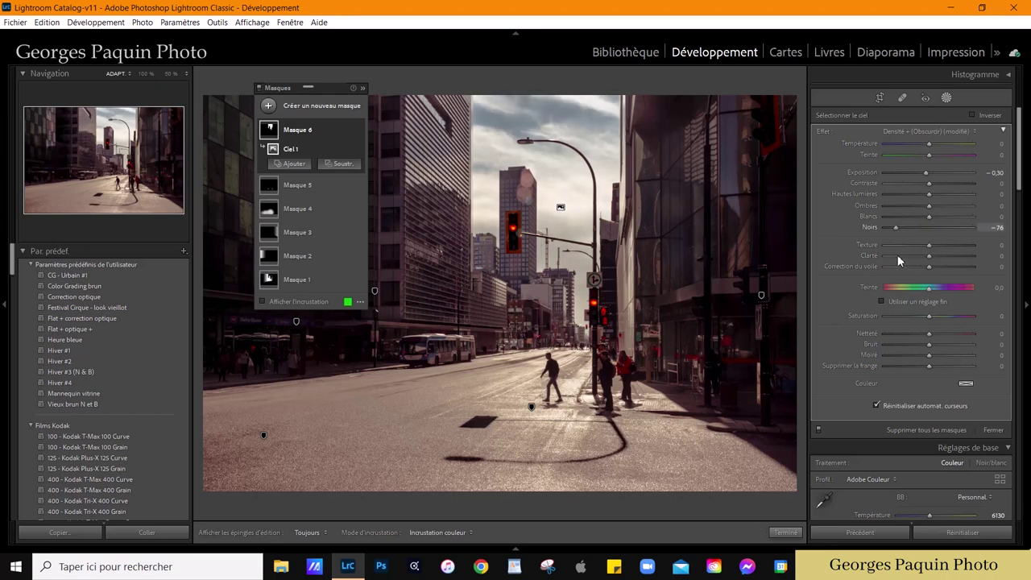
mouse_move(929, 183)
mouse_down()
mouse_move(938, 216)
mouse_move(922, 207)
mouse_move(910, 218)
mouse_up()
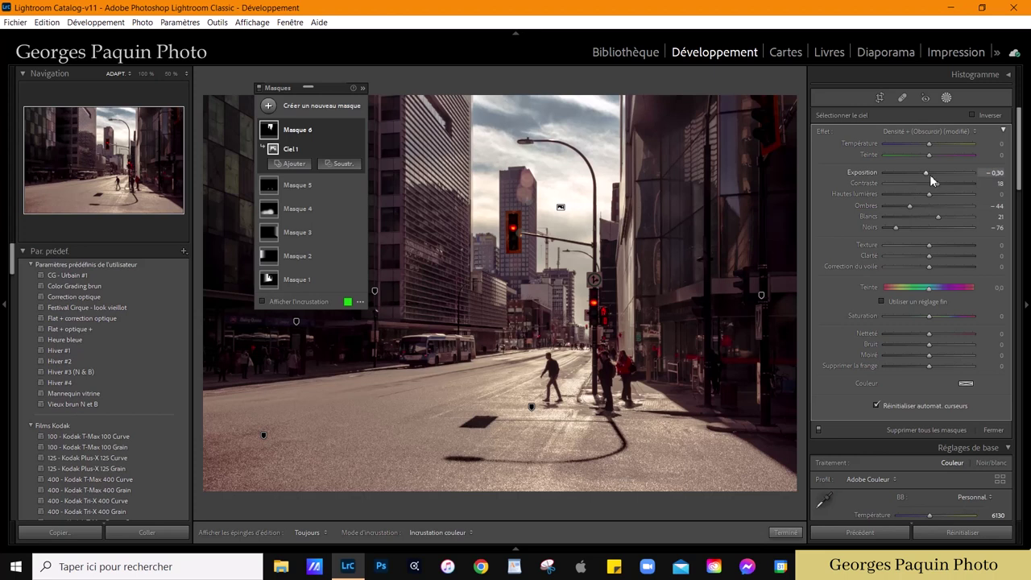
- Refine the sky to exposure −0.19, clarity 13, contrast 6, highlights −2, and finish masking
drag(928, 176, 926, 177)
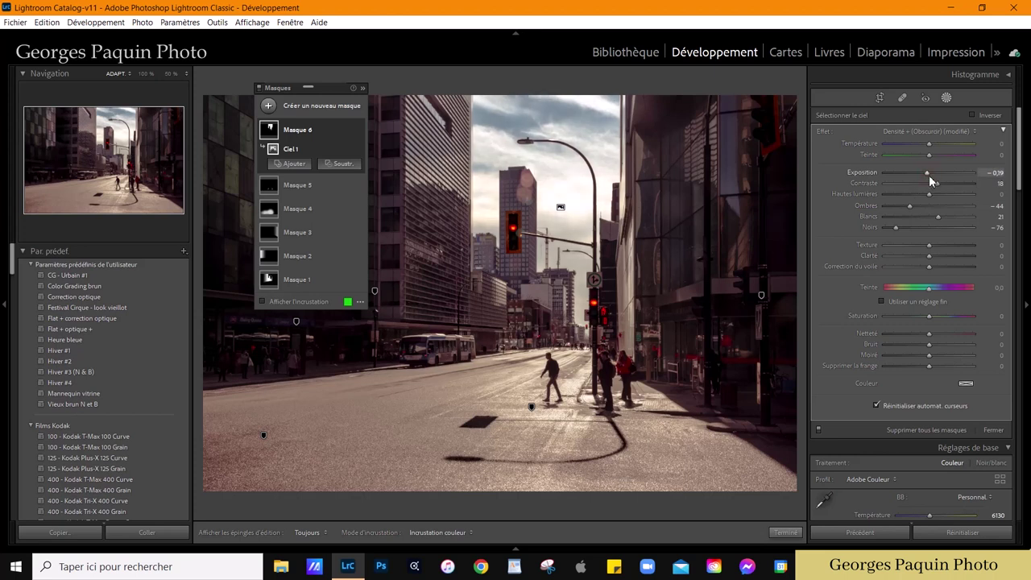
click(929, 256)
drag(936, 258, 937, 269)
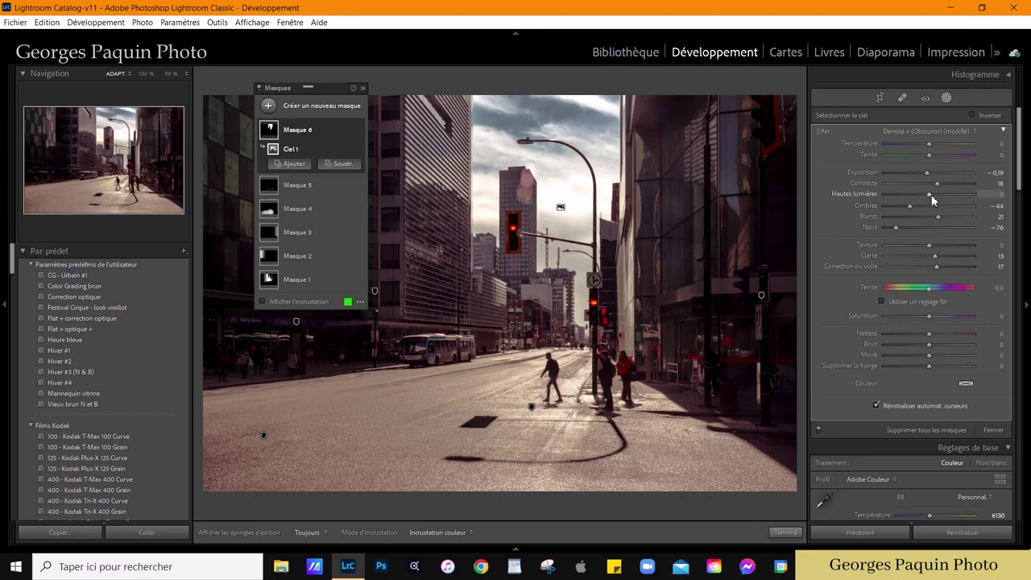
mouse_move(923, 209)
mouse_down()
mouse_move(915, 209)
mouse_move(928, 202)
mouse_move(915, 205)
mouse_move(925, 206)
mouse_move(912, 229)
mouse_move(923, 199)
mouse_up()
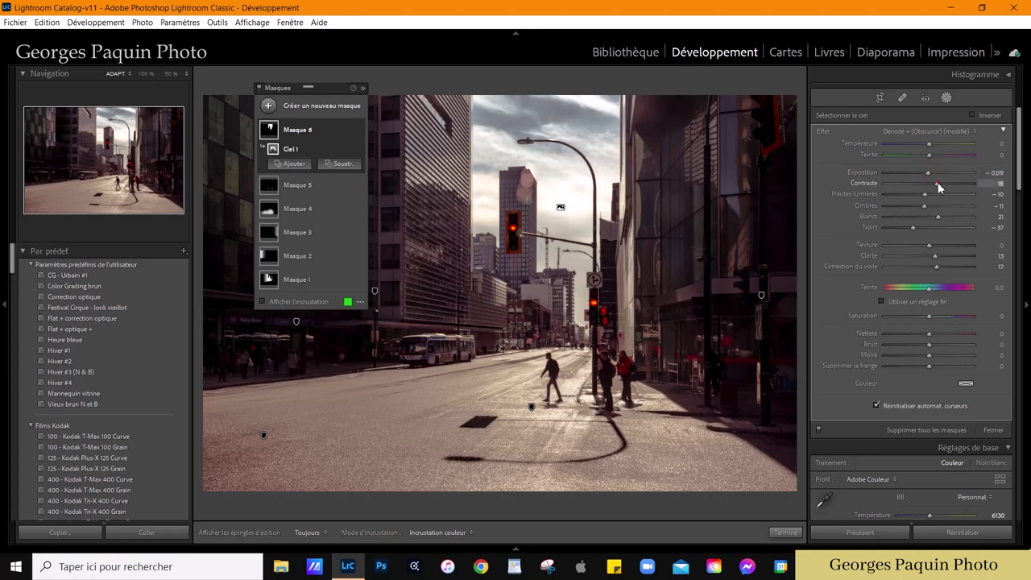
drag(938, 183, 932, 184)
drag(925, 195, 921, 200)
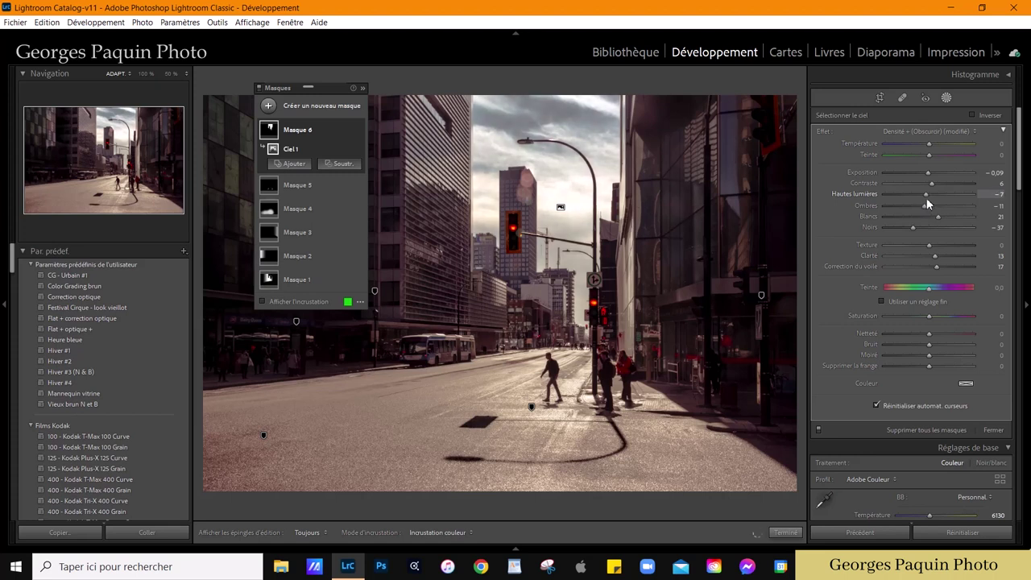
drag(926, 198, 929, 195)
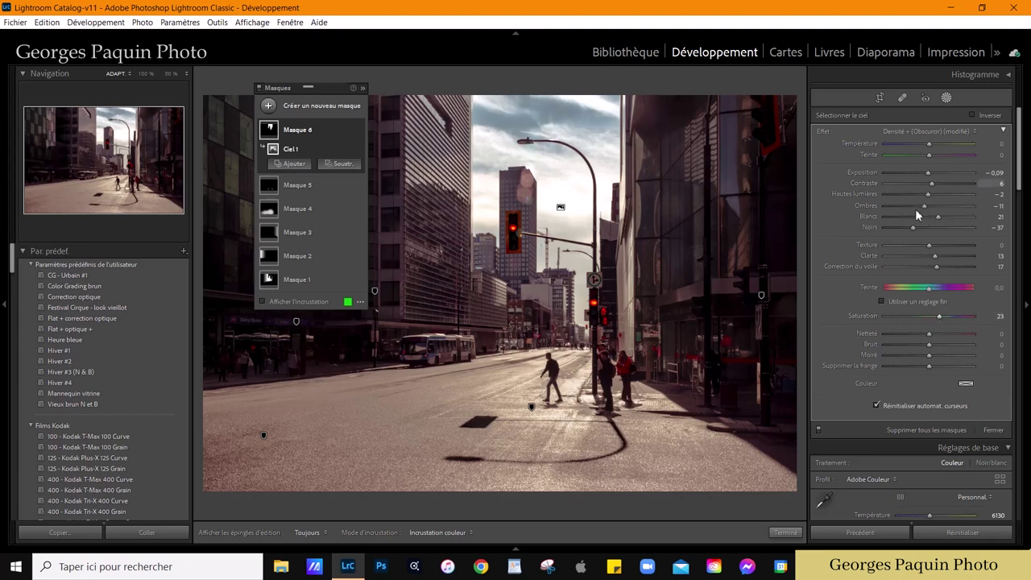
click(783, 532)
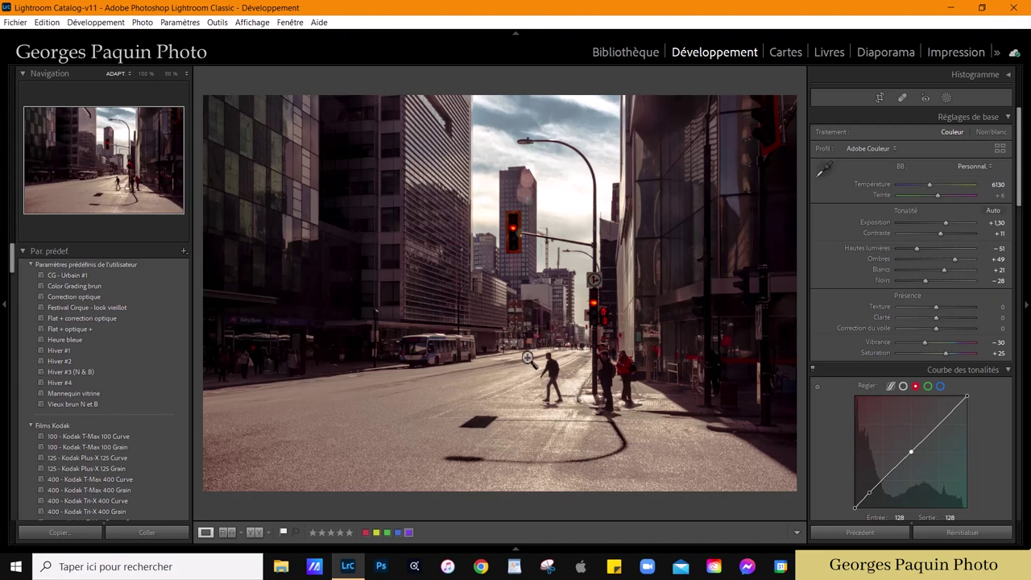
key(ctrl+minus)
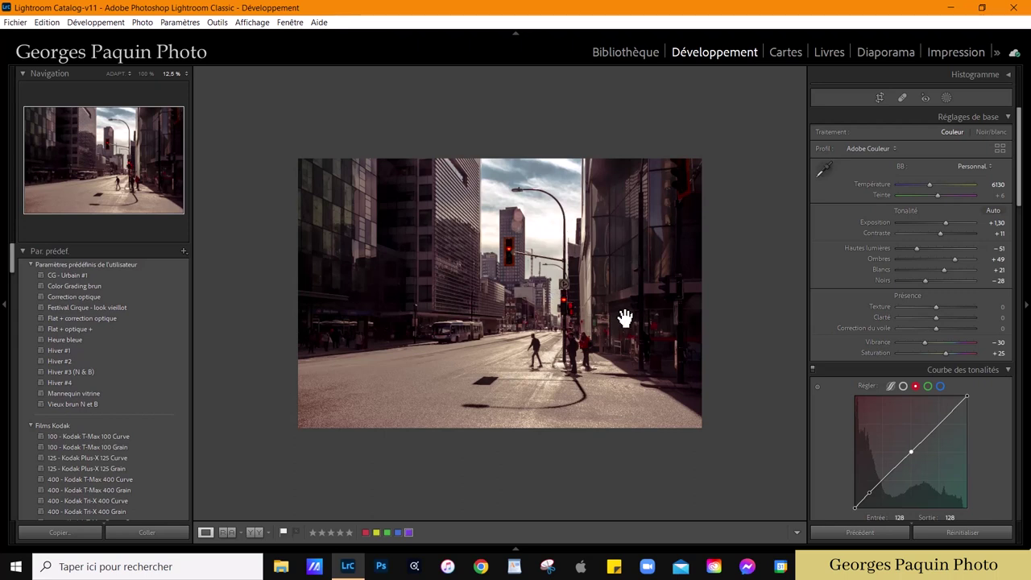
- Draw an inverted radial gradient centred on the street and widen it to cover the scene
click(947, 98)
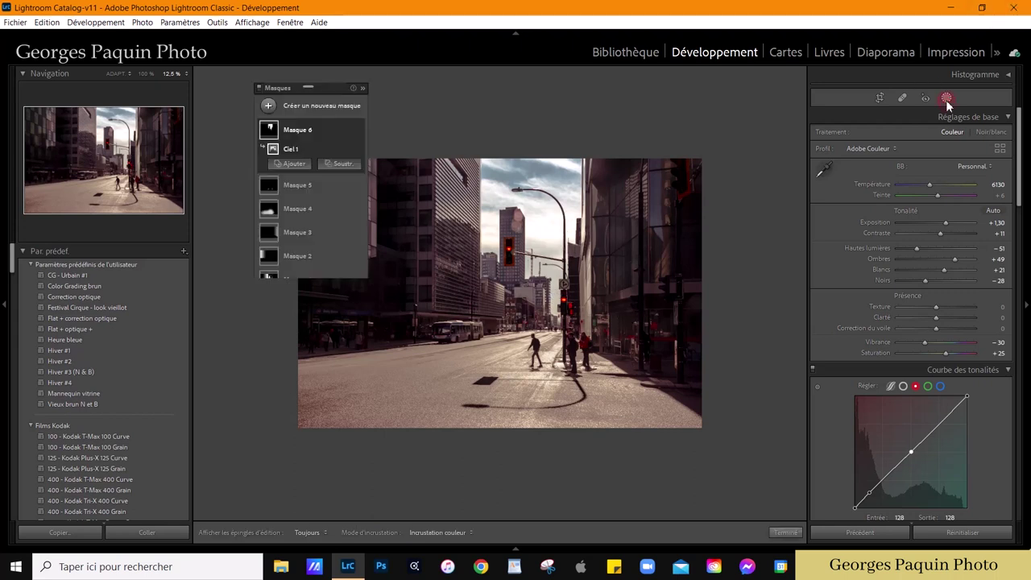
click(268, 105)
click(348, 190)
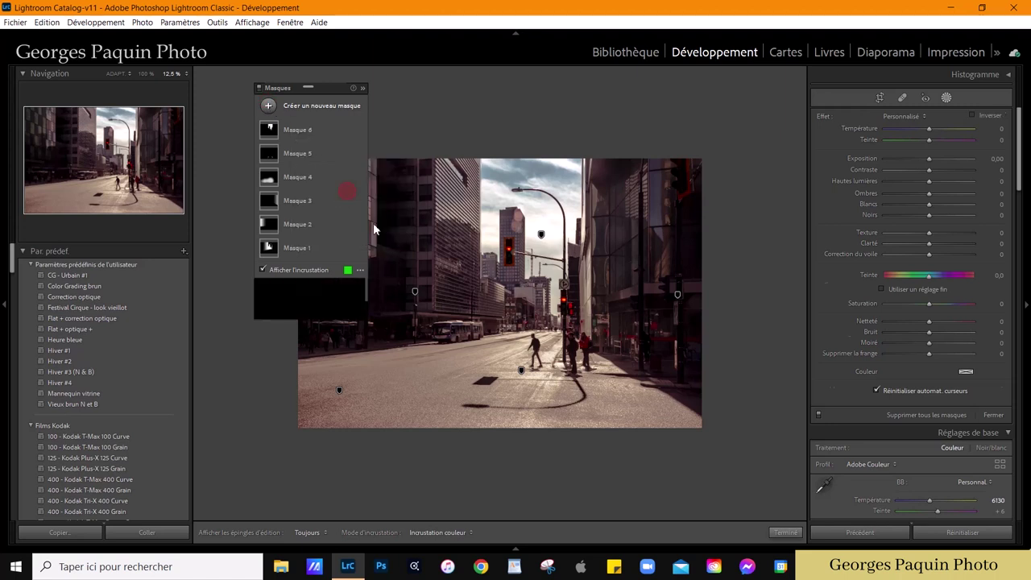
drag(516, 190, 596, 384)
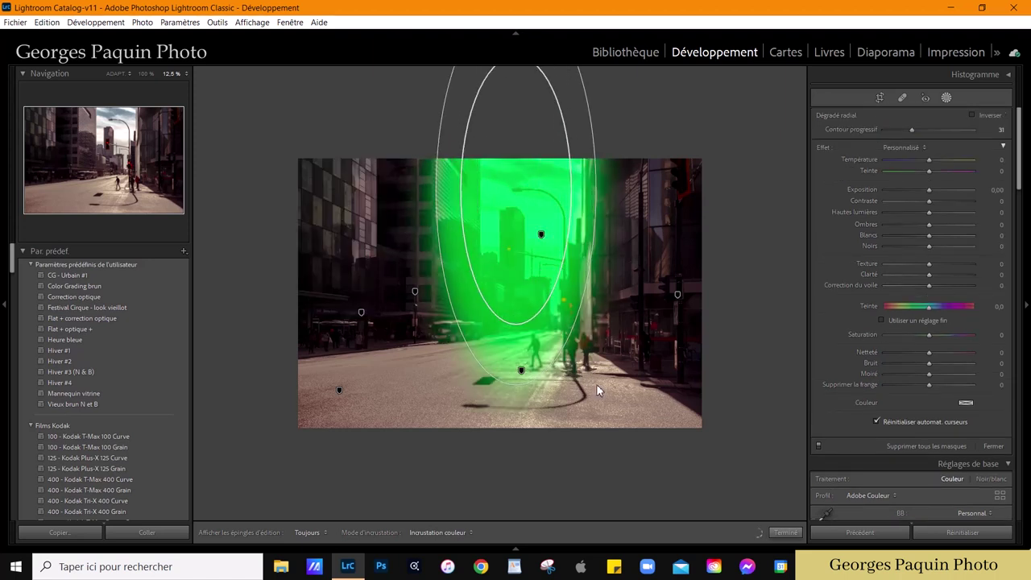
click(991, 115)
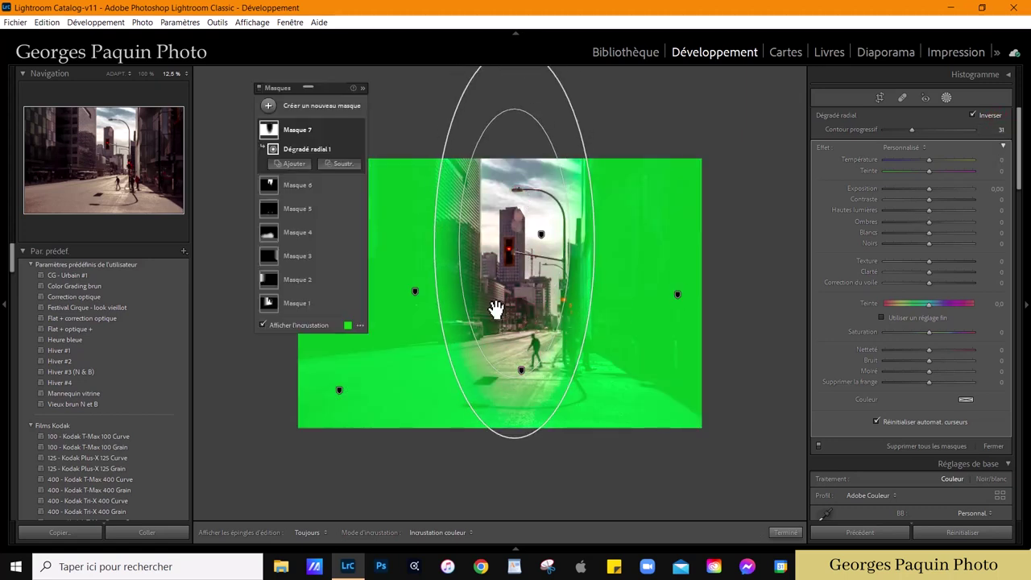
drag(438, 249, 302, 270)
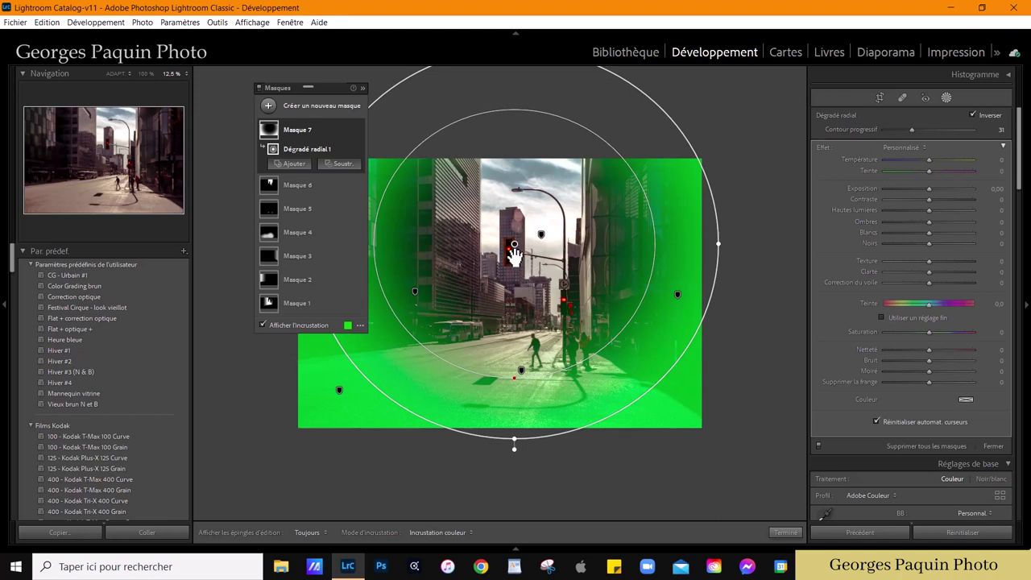
drag(514, 244, 523, 290)
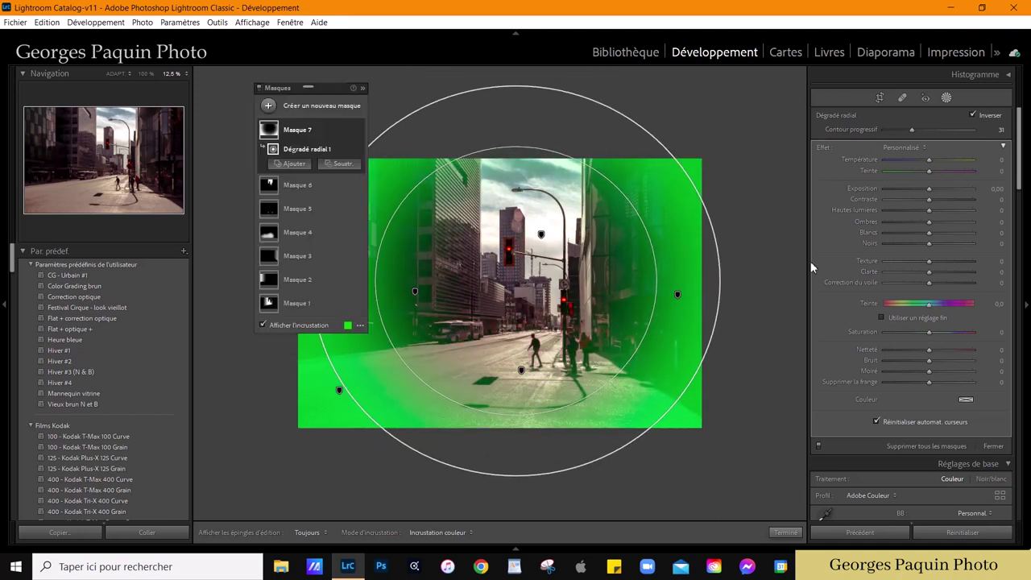
drag(718, 280, 725, 281)
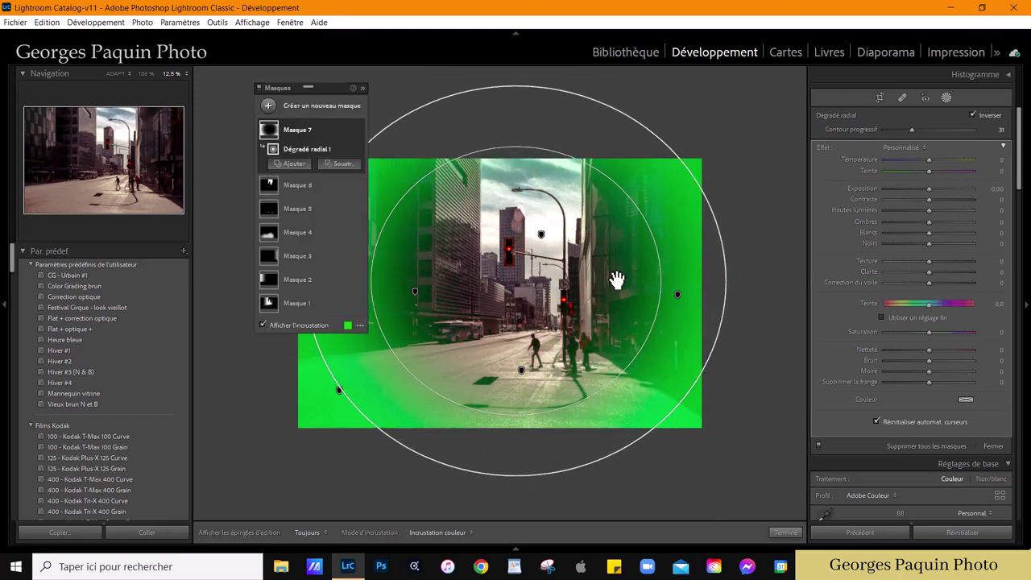
drag(314, 89, 152, 48)
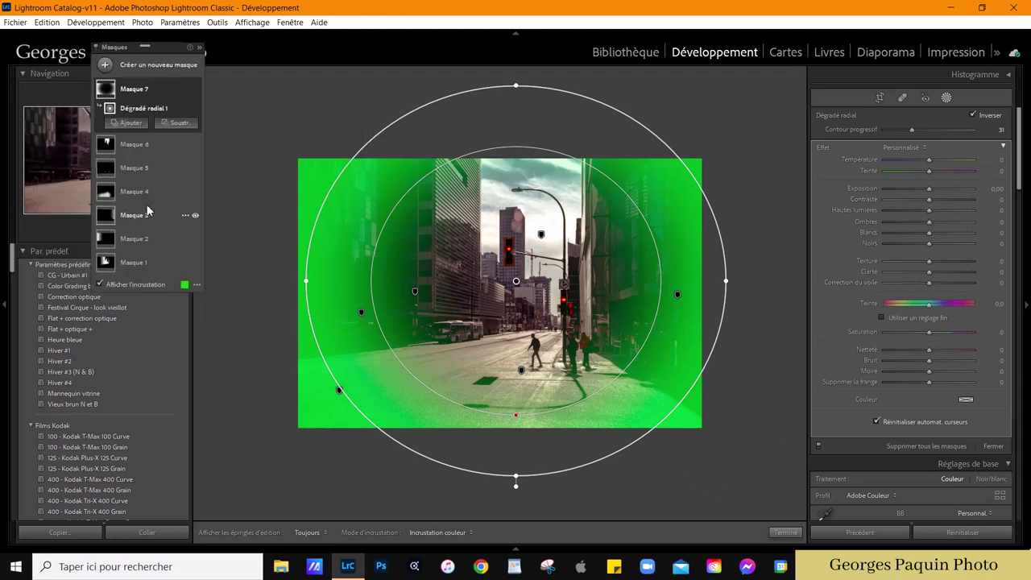
click(145, 284)
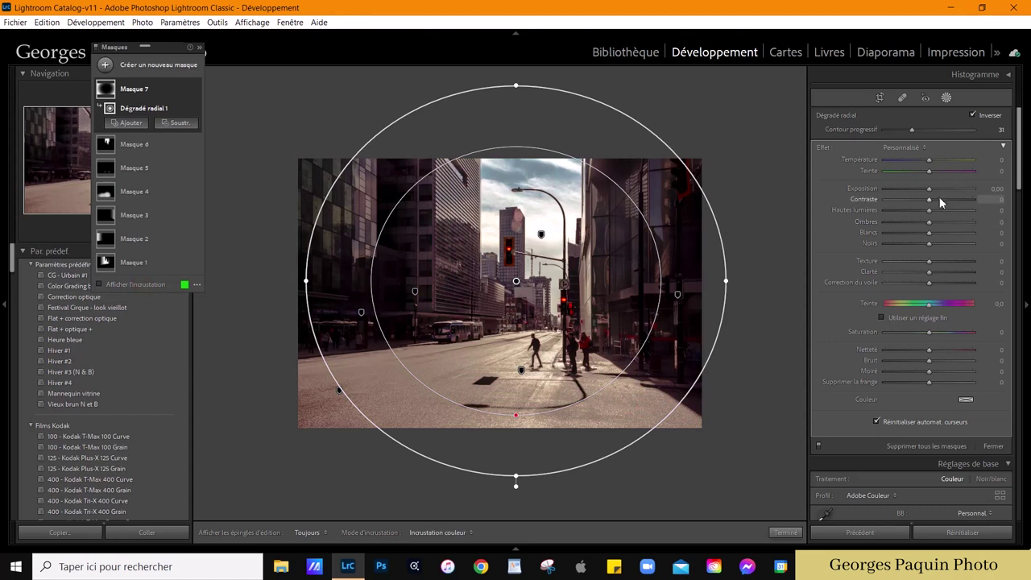
- Darken the edges with negative exposure, shift the gradient higher, and set Shadows to 23
drag(932, 190, 930, 191)
key(Down)
key(Down)
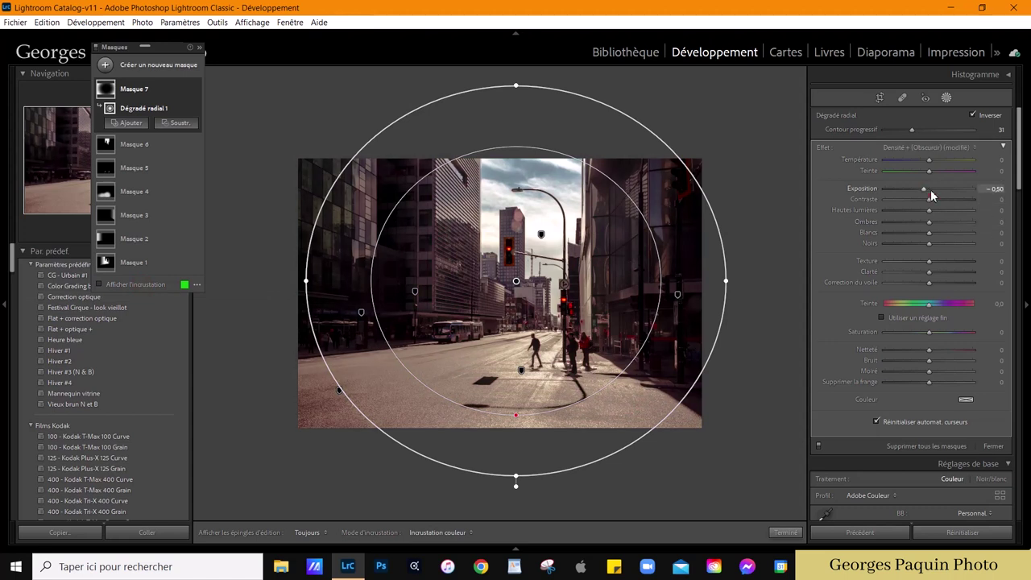
key(Down)
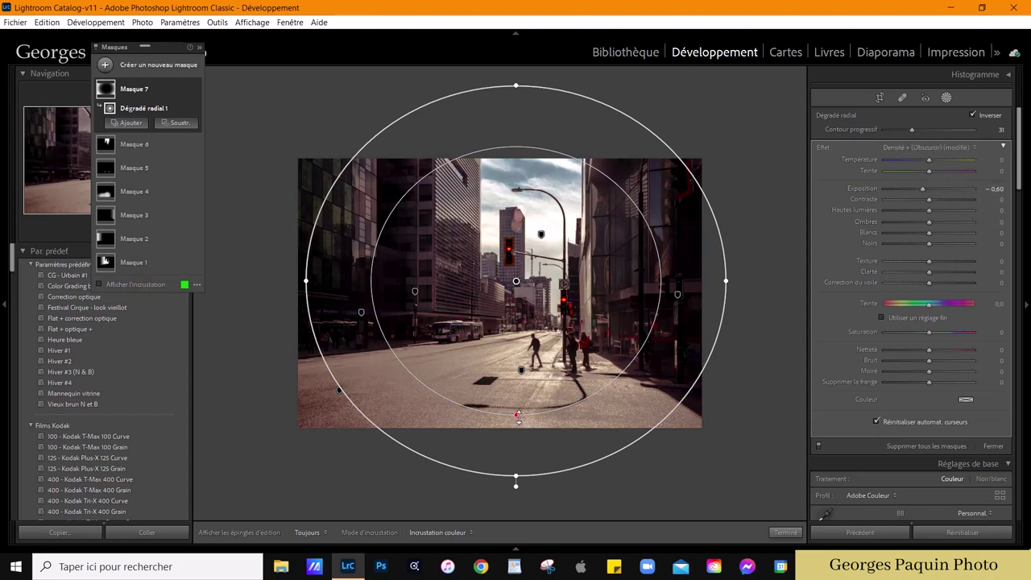
drag(515, 414, 515, 415)
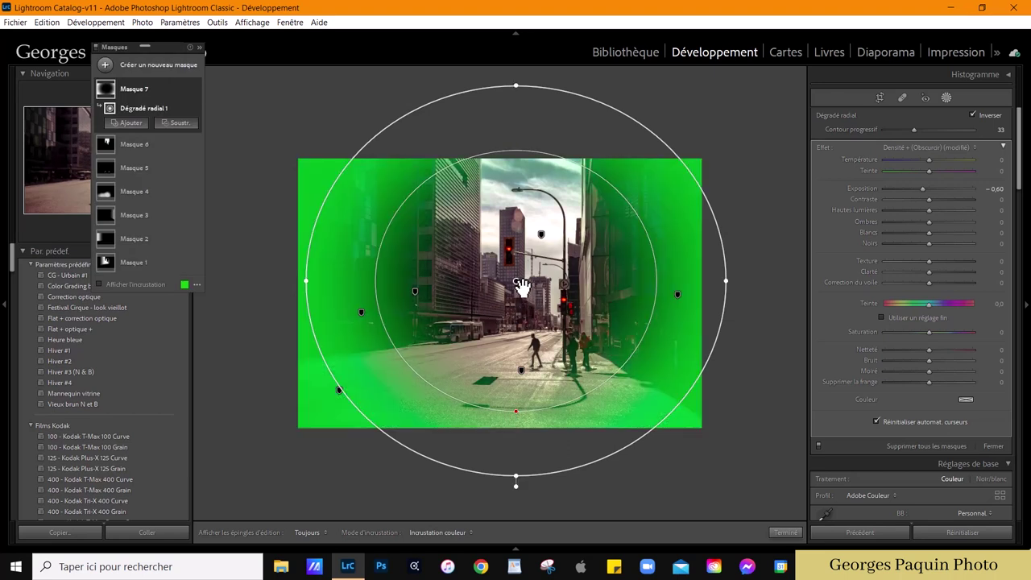
drag(522, 286, 524, 269)
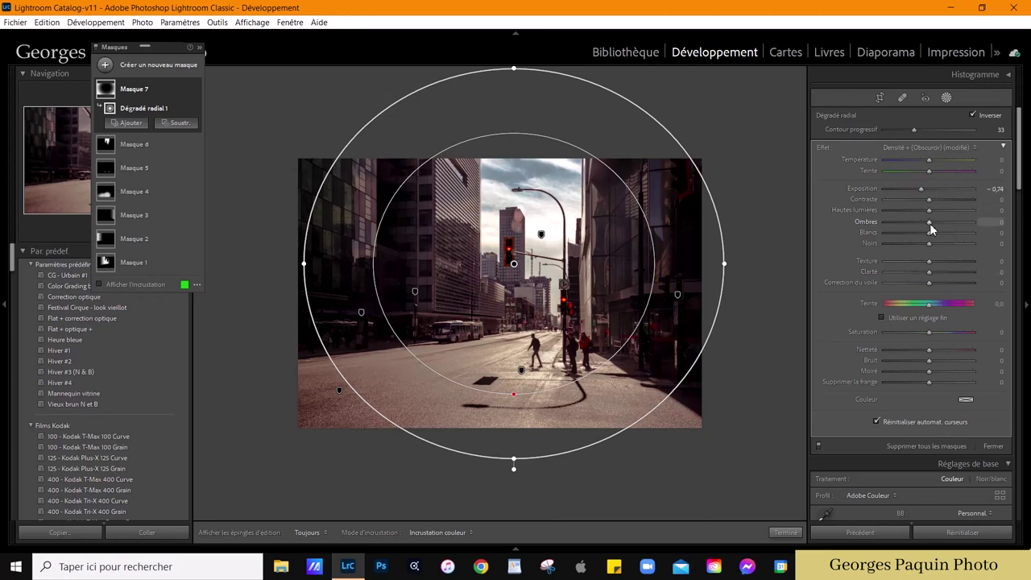
drag(930, 223, 940, 225)
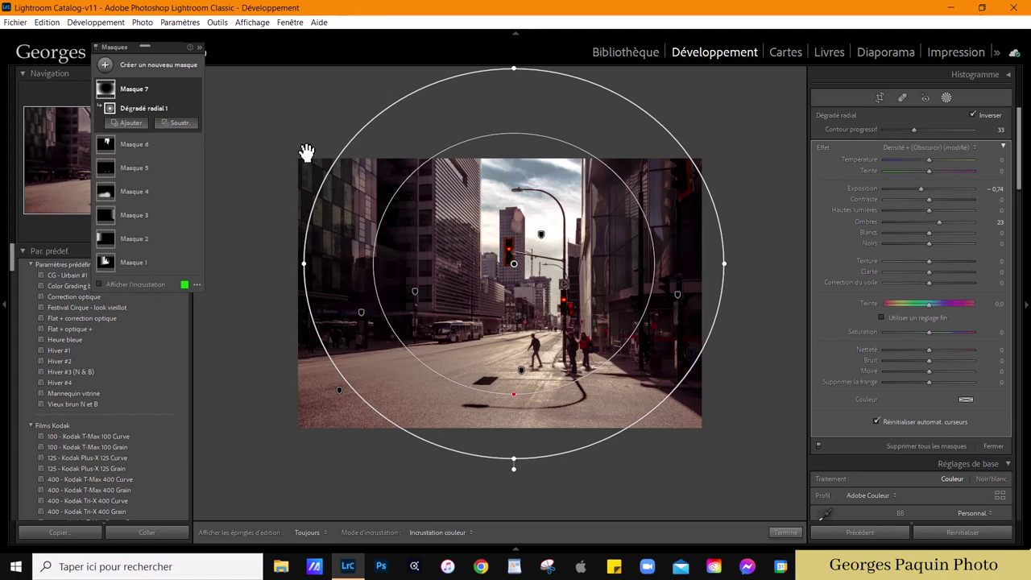
click(196, 89)
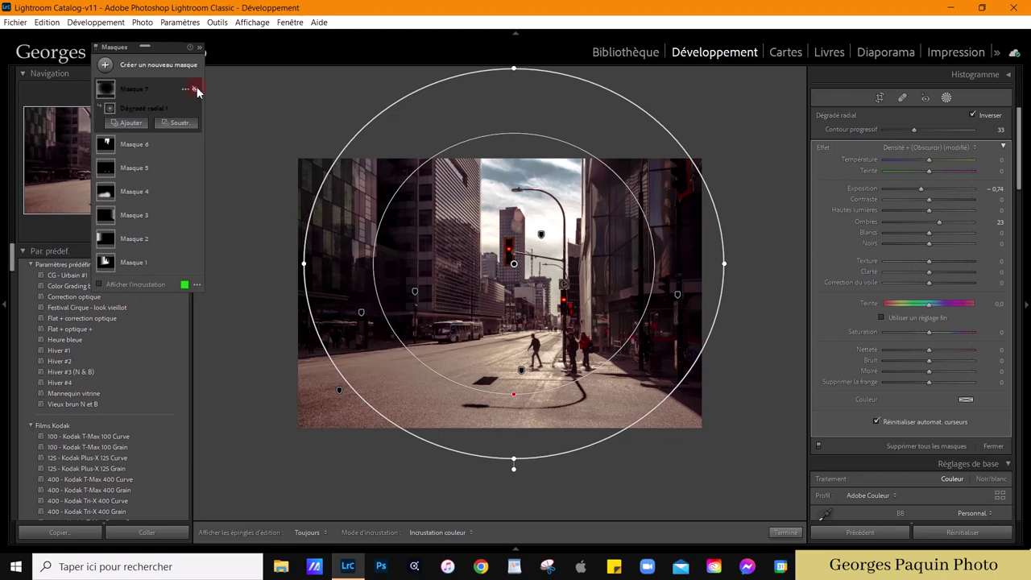
click(197, 89)
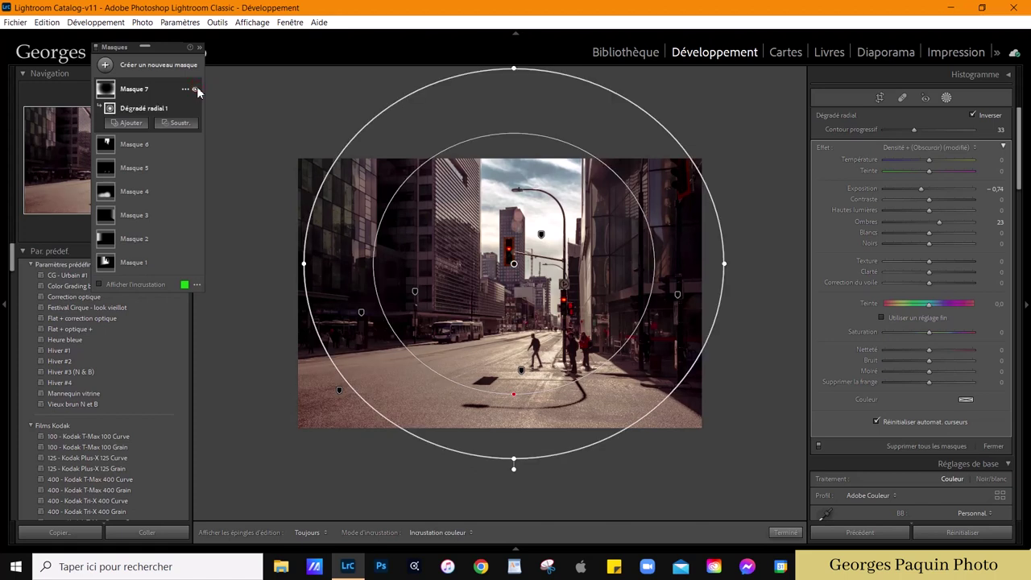
click(786, 532)
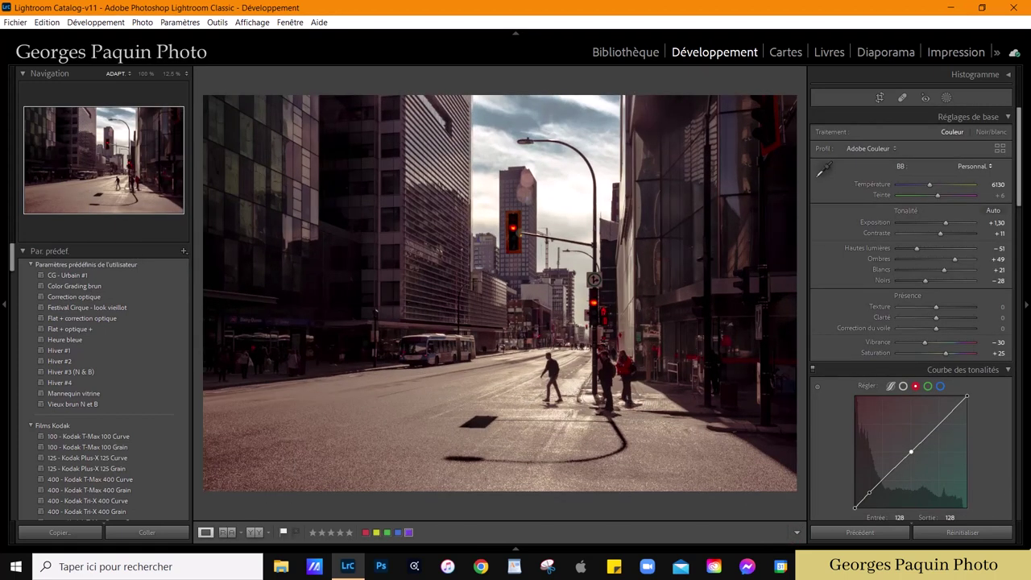
- Crop to a 5 x 7 aspect ratio, shifting the photo within the frame, and apply
click(880, 98)
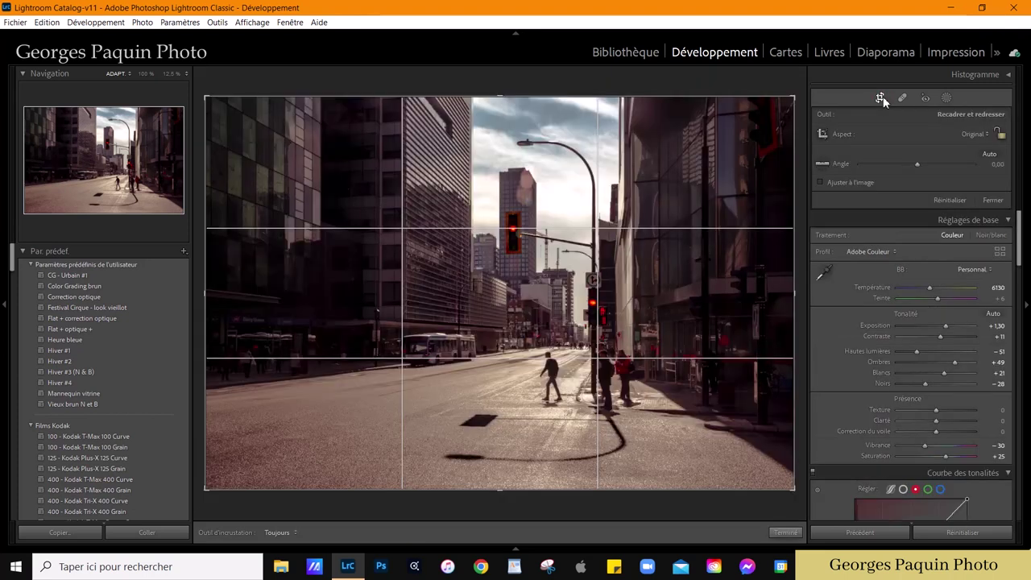
click(976, 134)
click(856, 230)
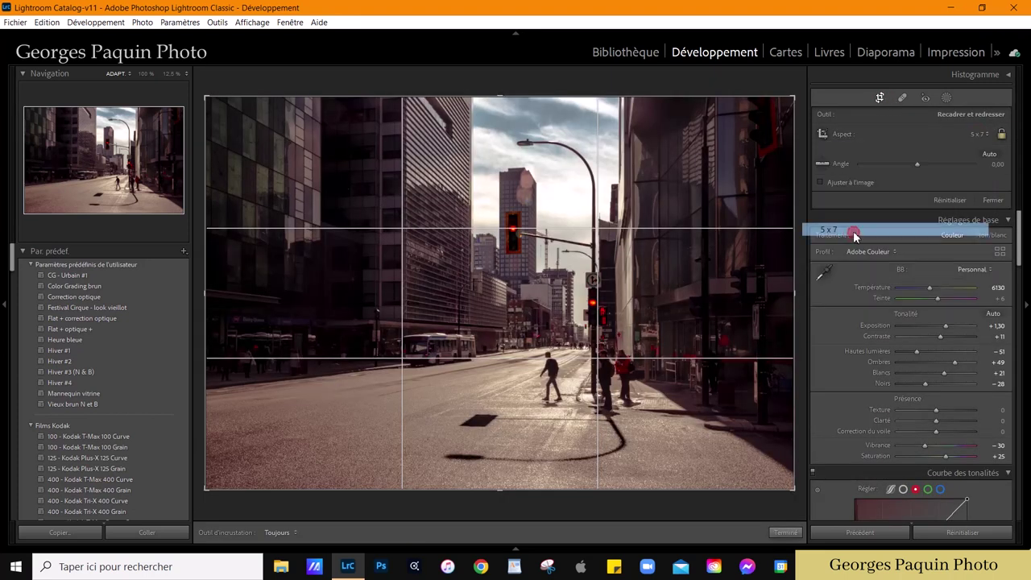
drag(546, 314, 557, 326)
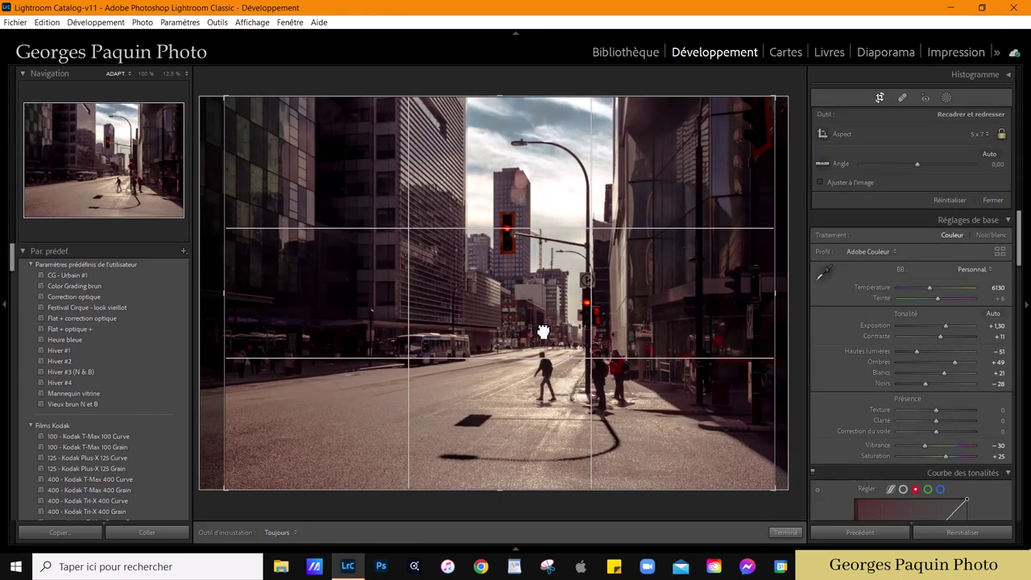
click(788, 534)
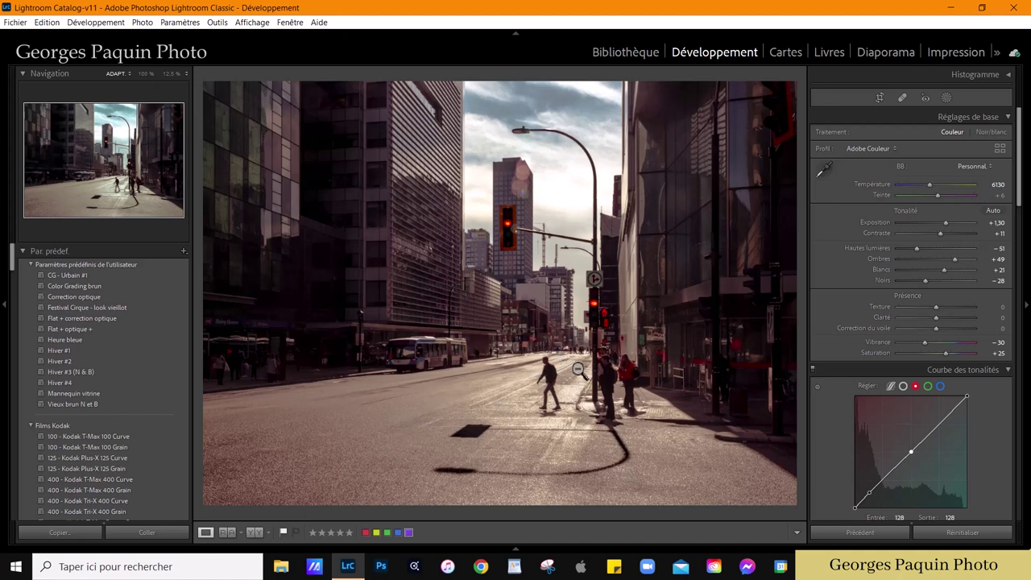
- Paint a flow-70 brush mask on the zoomed-in street and raise its whites to 40
click(573, 410)
key(k)
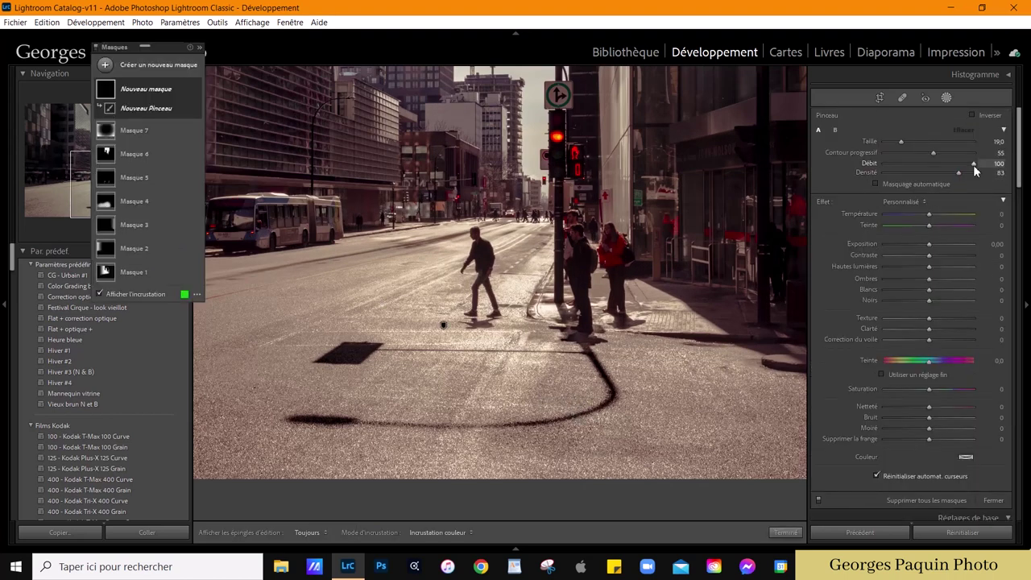
drag(948, 176, 947, 172)
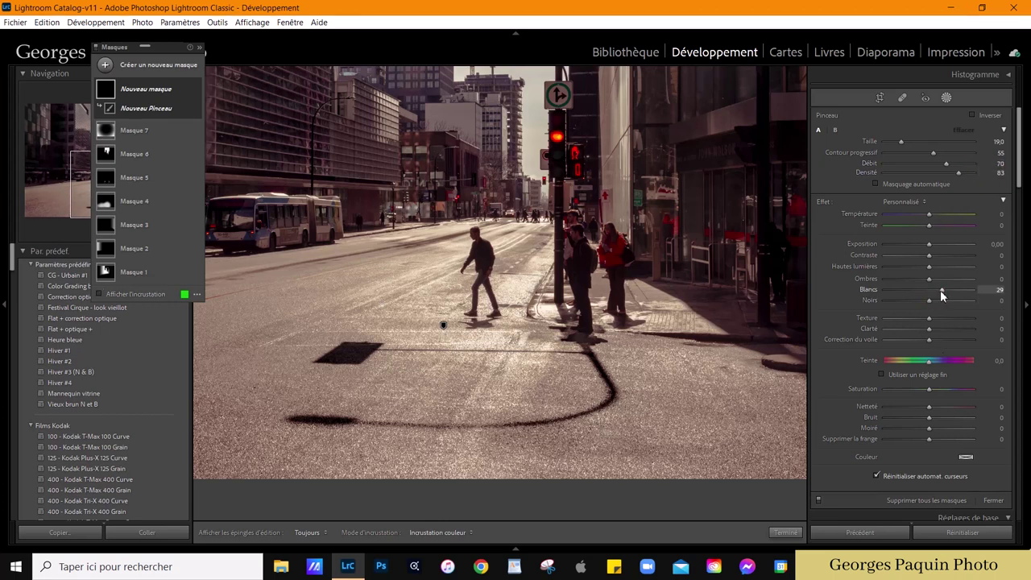
scroll(403, 302, up, 1)
key(h)
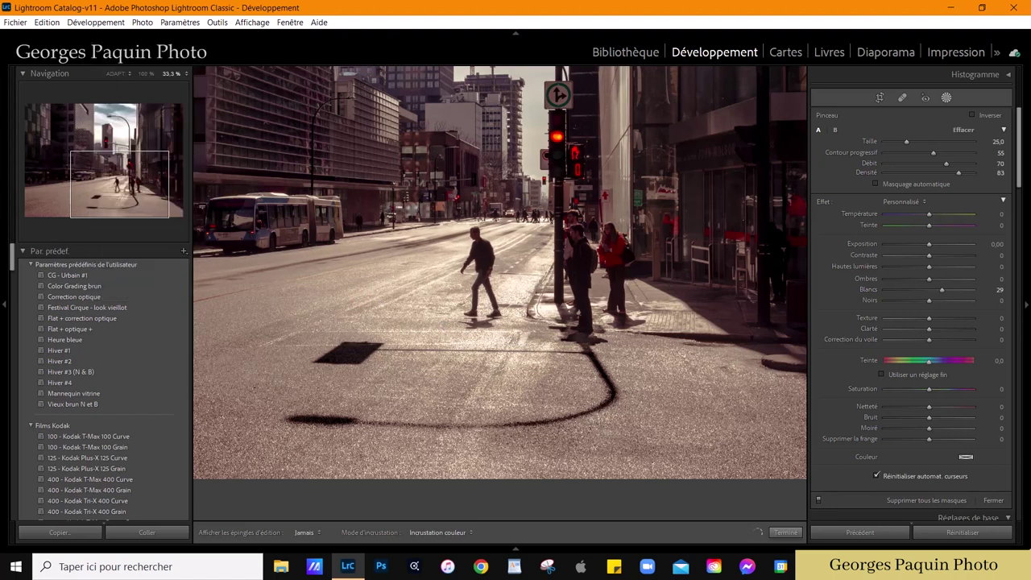
key(h)
click(941, 294)
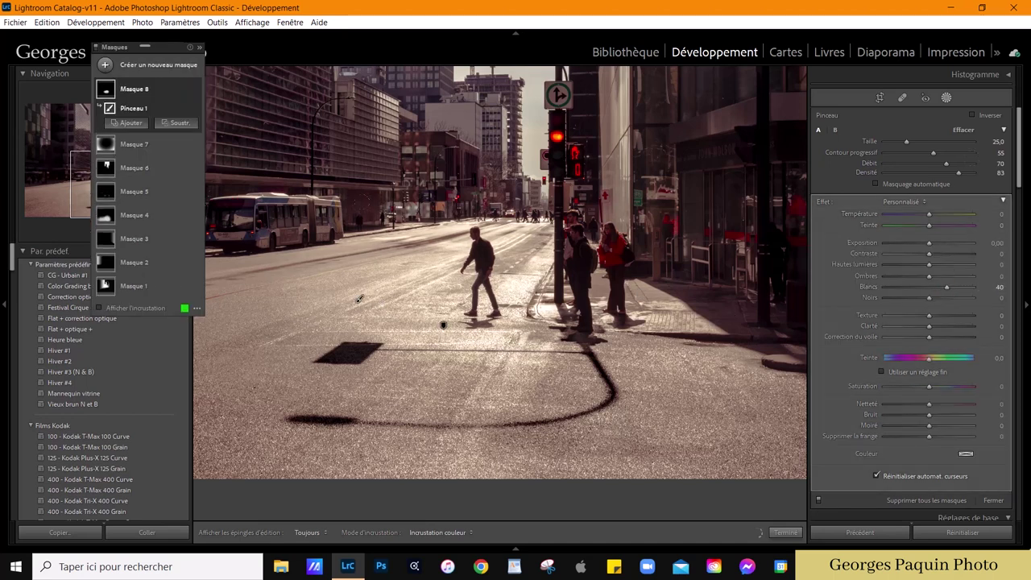
key(h)
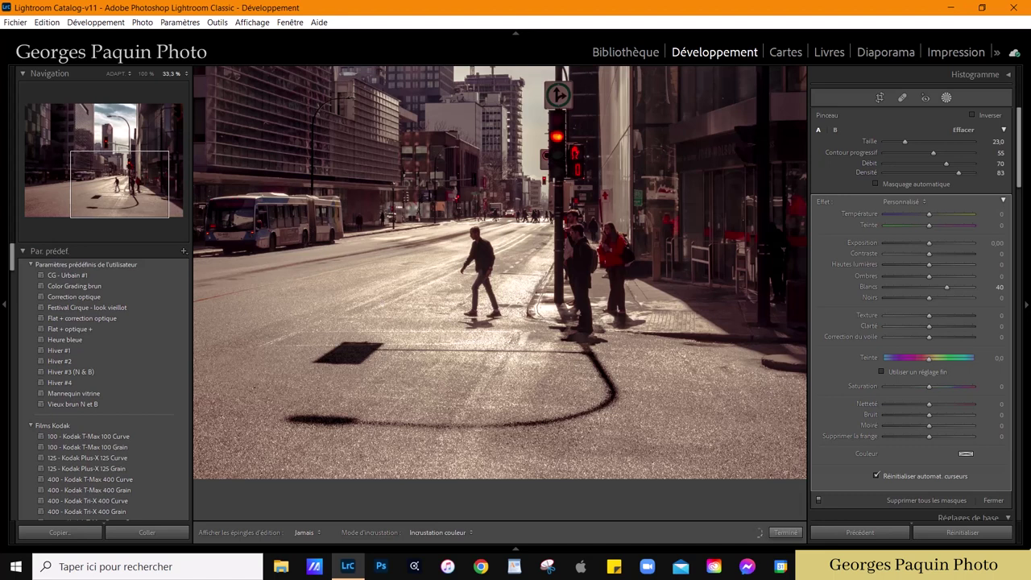
key(h)
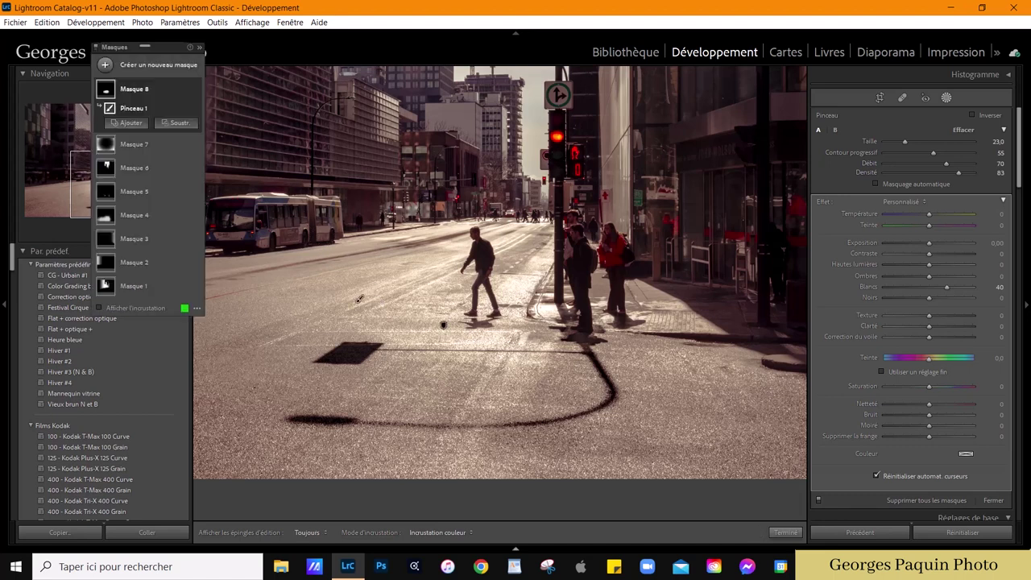
click(786, 533)
click(612, 412)
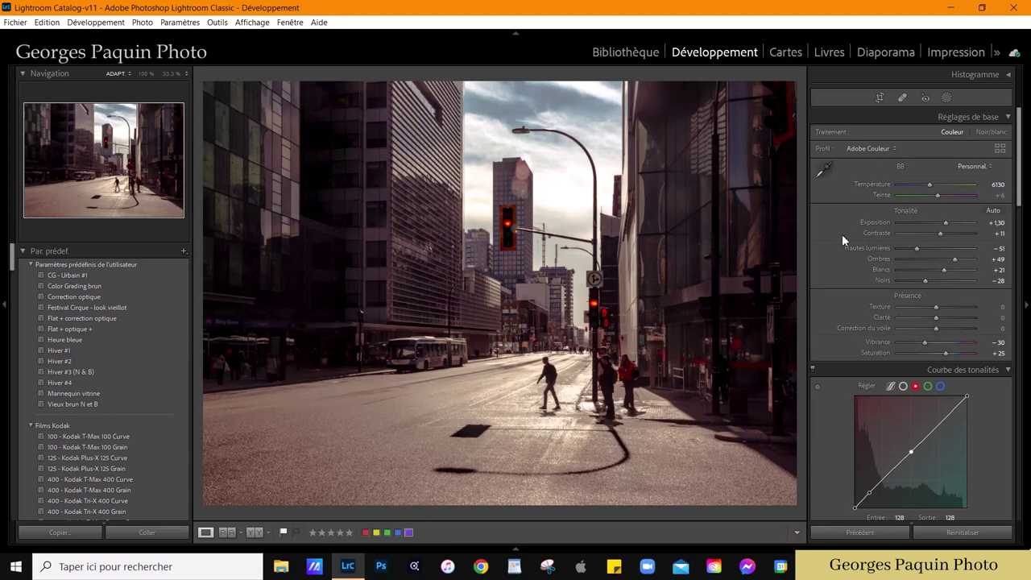
- Set the post-crop vignette amount to −15 in Effects
scroll(843, 234, down, 5)
scroll(843, 233, down, 5)
scroll(842, 234, down, 5)
scroll(842, 233, down, 5)
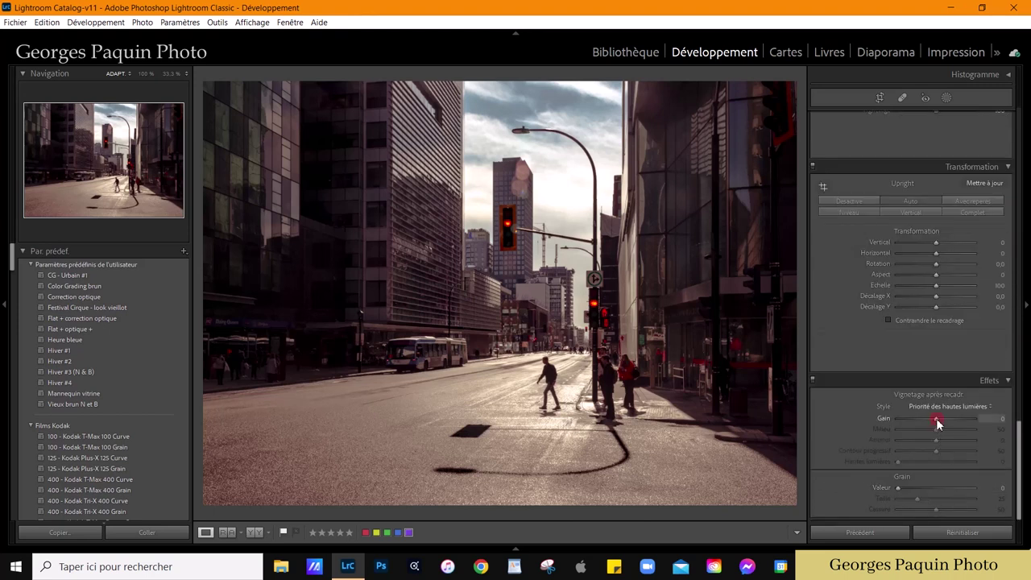
drag(936, 418, 930, 419)
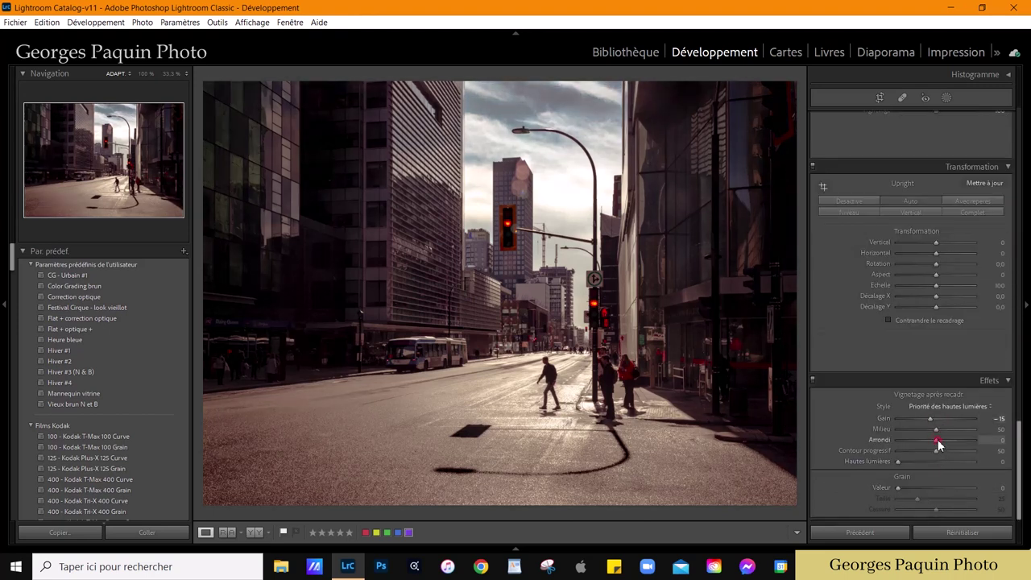
scroll(938, 439, down, 1)
scroll(939, 452, up, 1)
scroll(937, 448, up, 1)
- Switch the vignette style to Priorité de la couleur and raise its highlights to 85
click(962, 406)
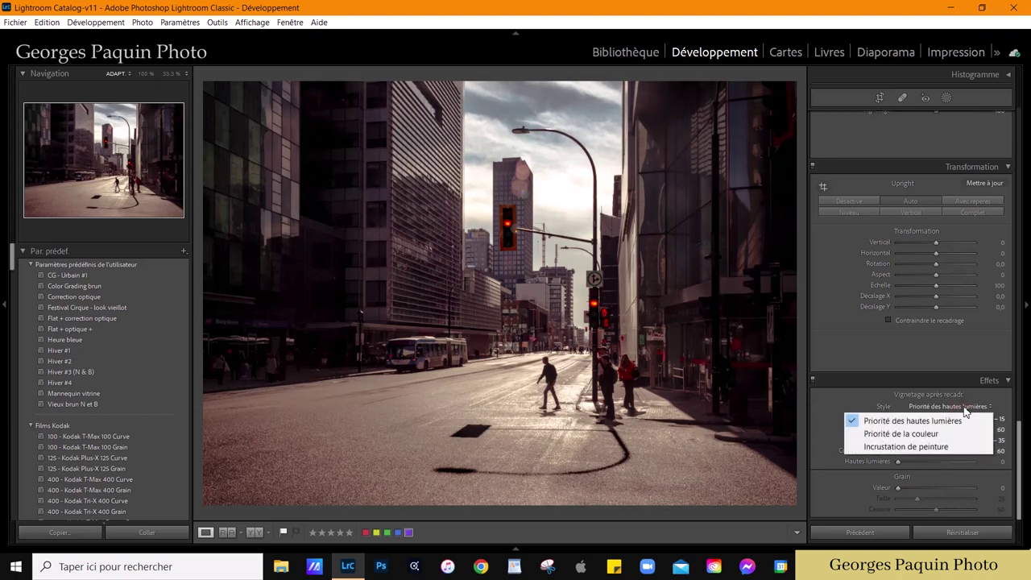
click(929, 435)
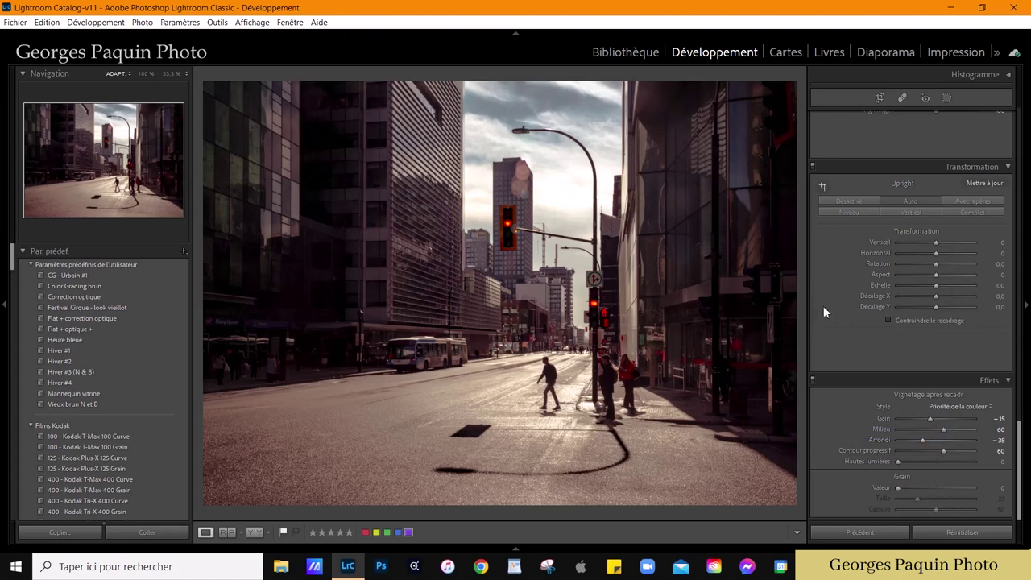
click(985, 407)
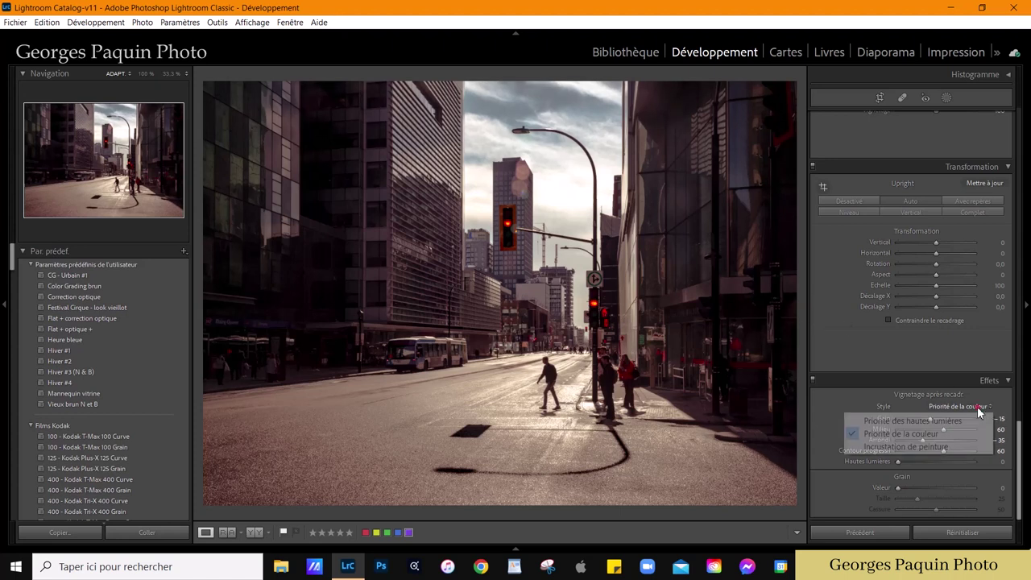
click(839, 336)
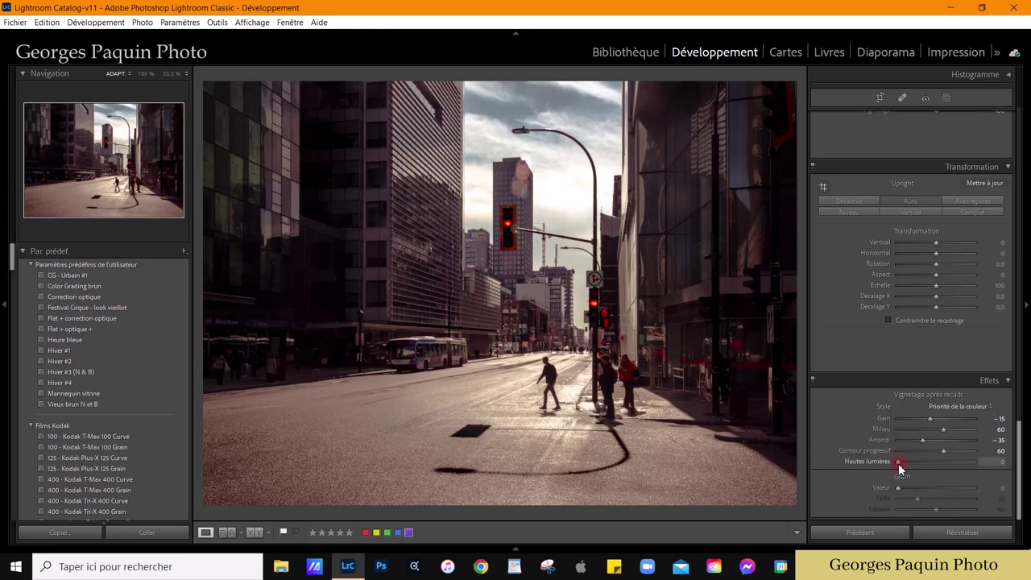
drag(960, 464, 963, 464)
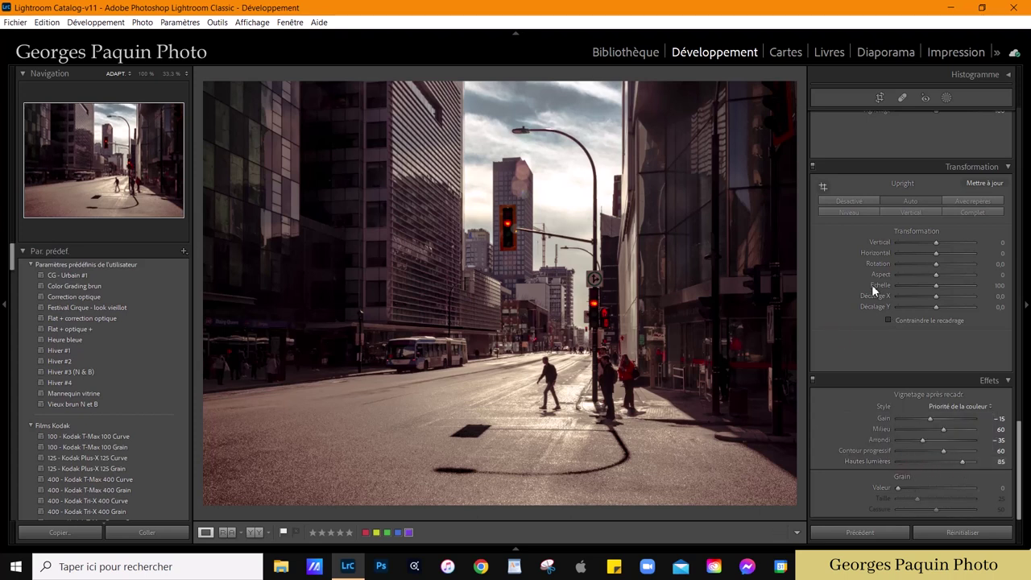